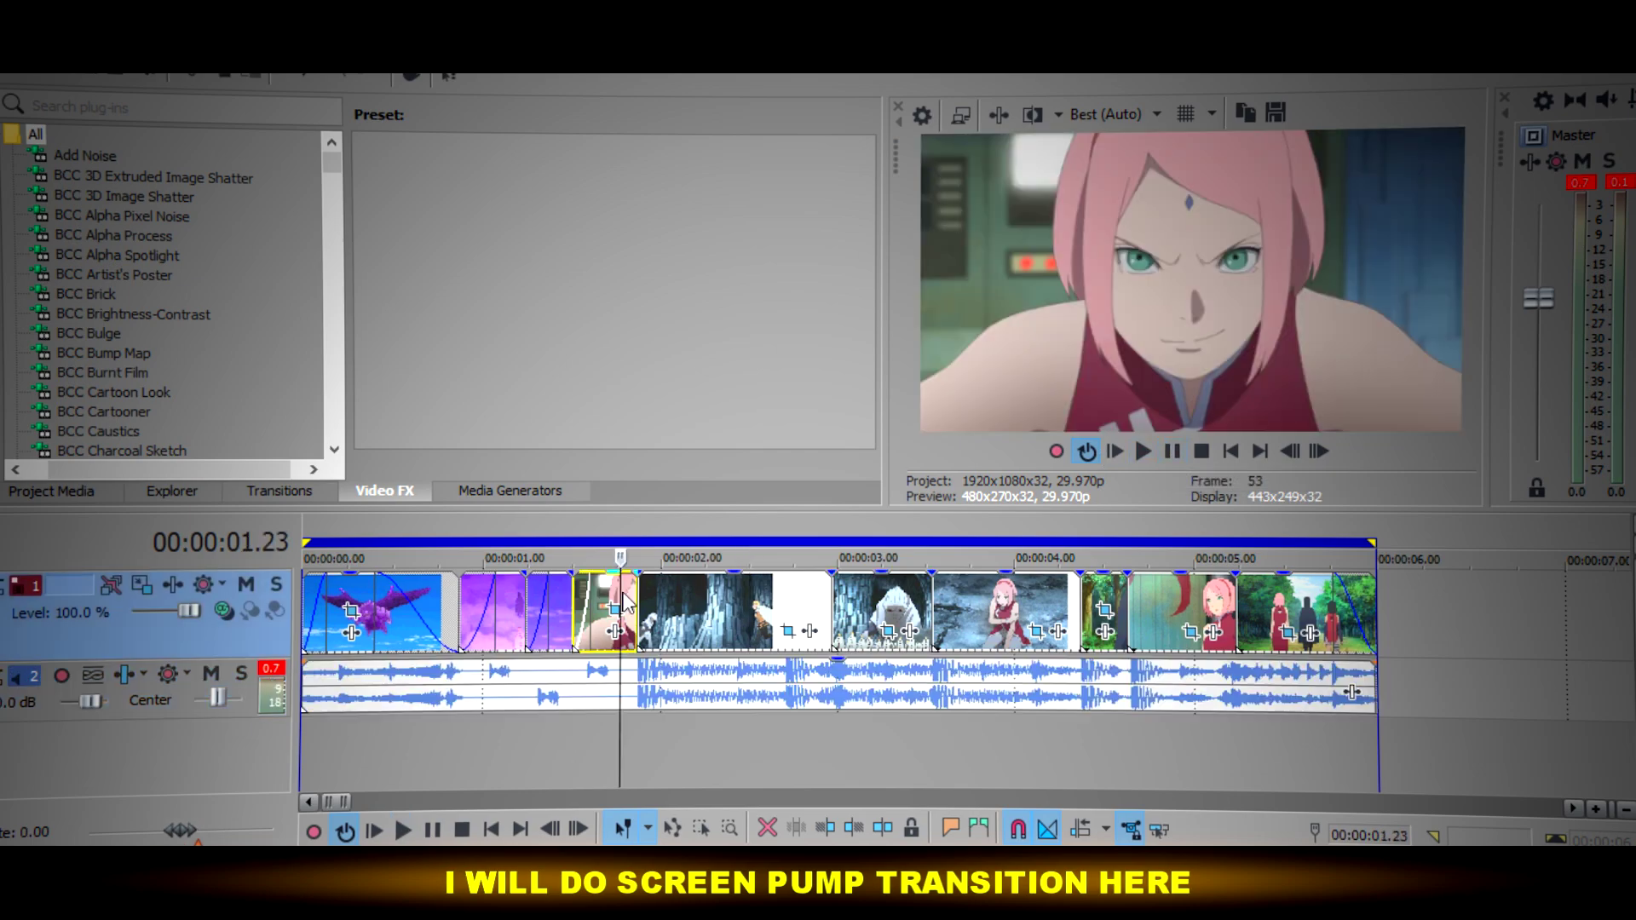
Find the S_BlurMoCurves effect and apply its default preset to the clip ending just before 00:00:02.00.
scroll(193, 374, down, 15)
scroll(198, 290, up, 15)
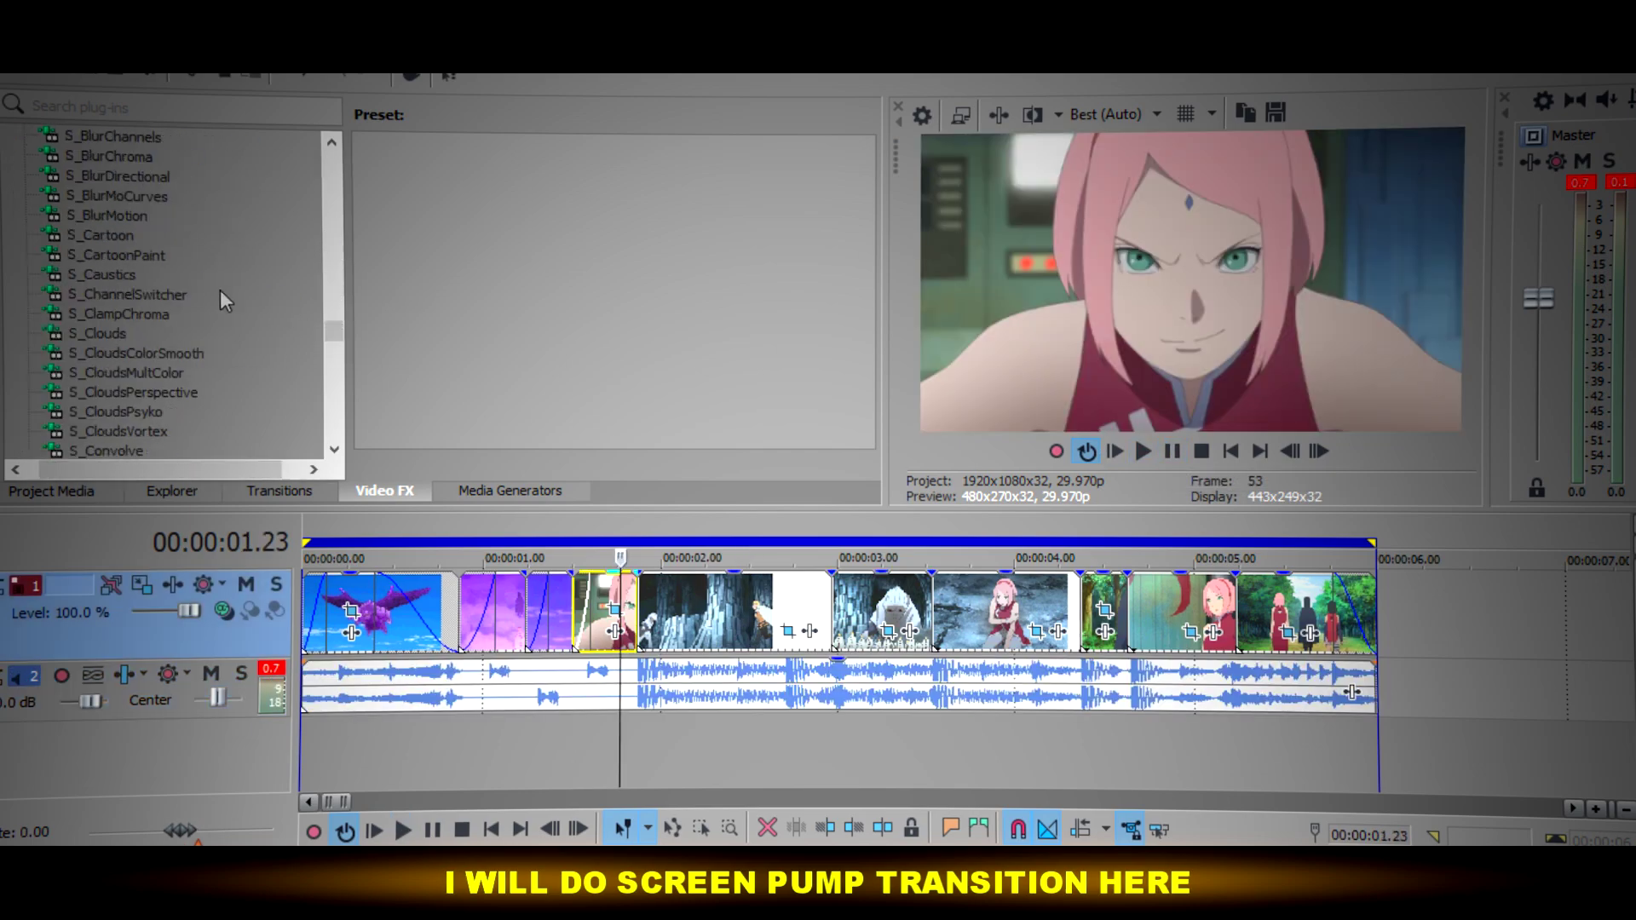
click(133, 196)
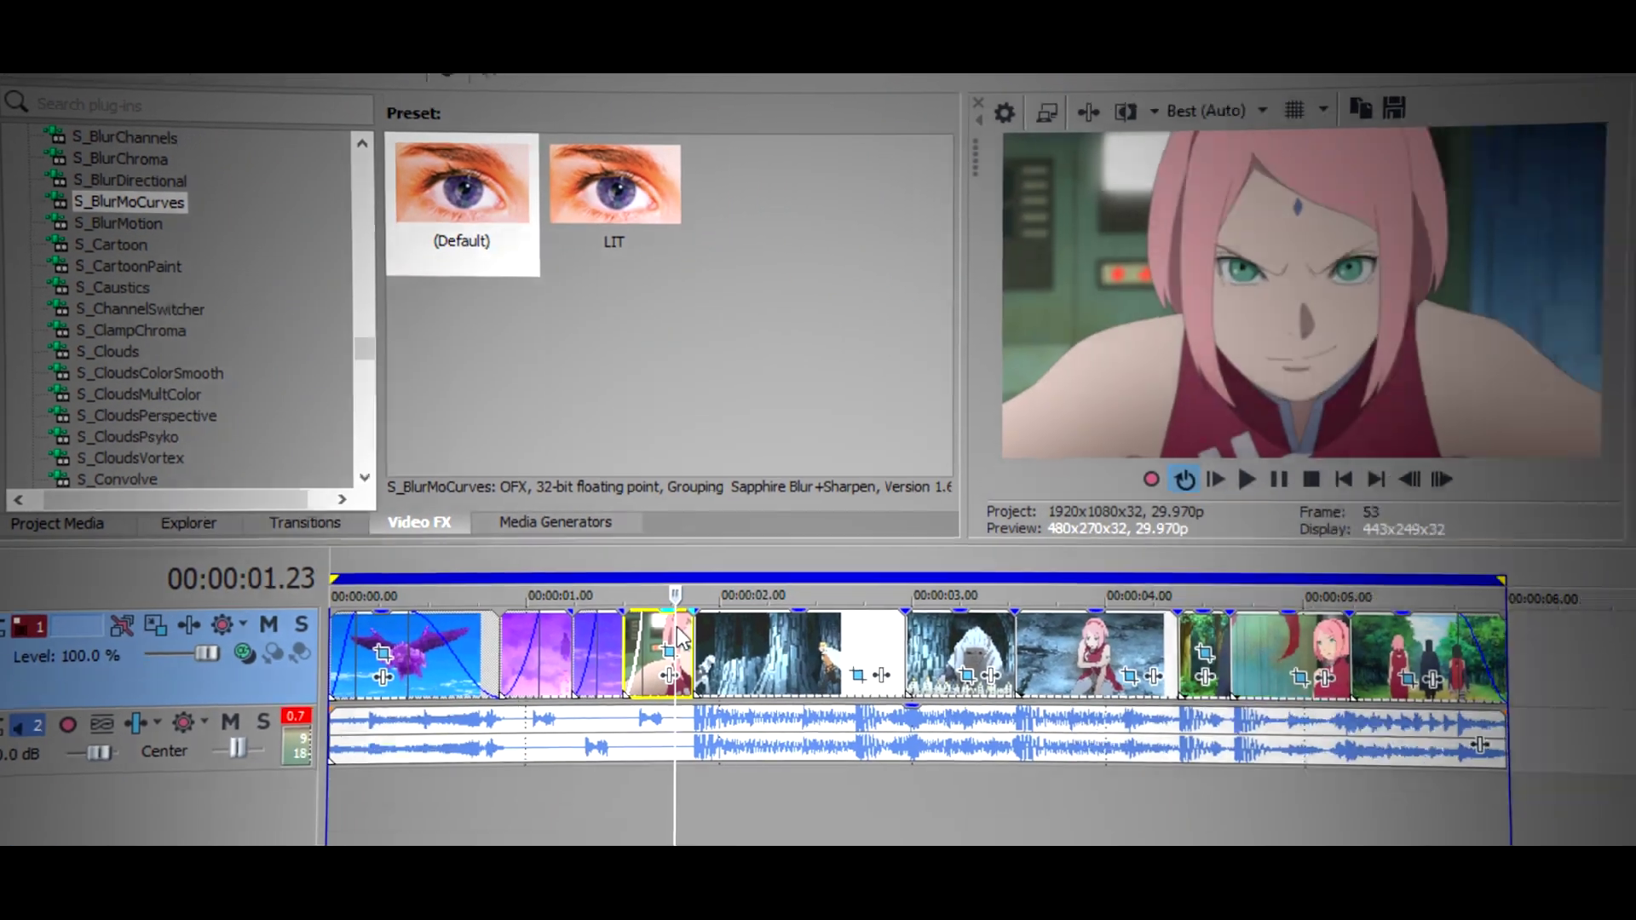
drag(461, 192, 669, 639)
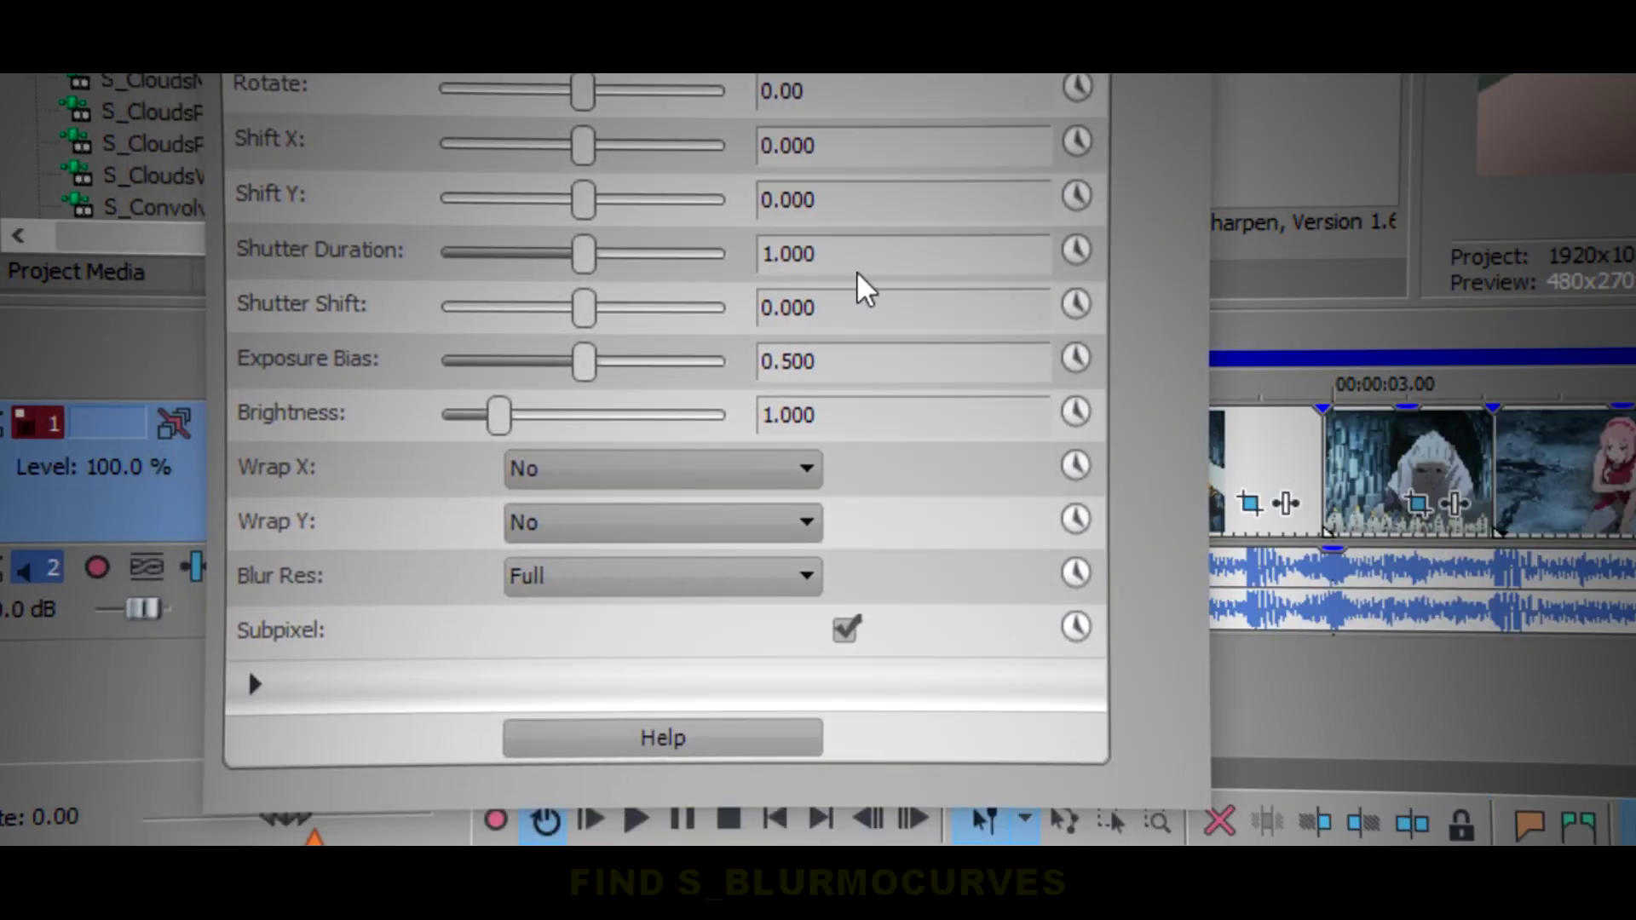
Set Wrap X and Wrap Y to Reflect and save the effect settings as the preset SAVE THIS VRO.
click(522, 548)
click(514, 643)
click(522, 603)
click(515, 696)
click(521, 213)
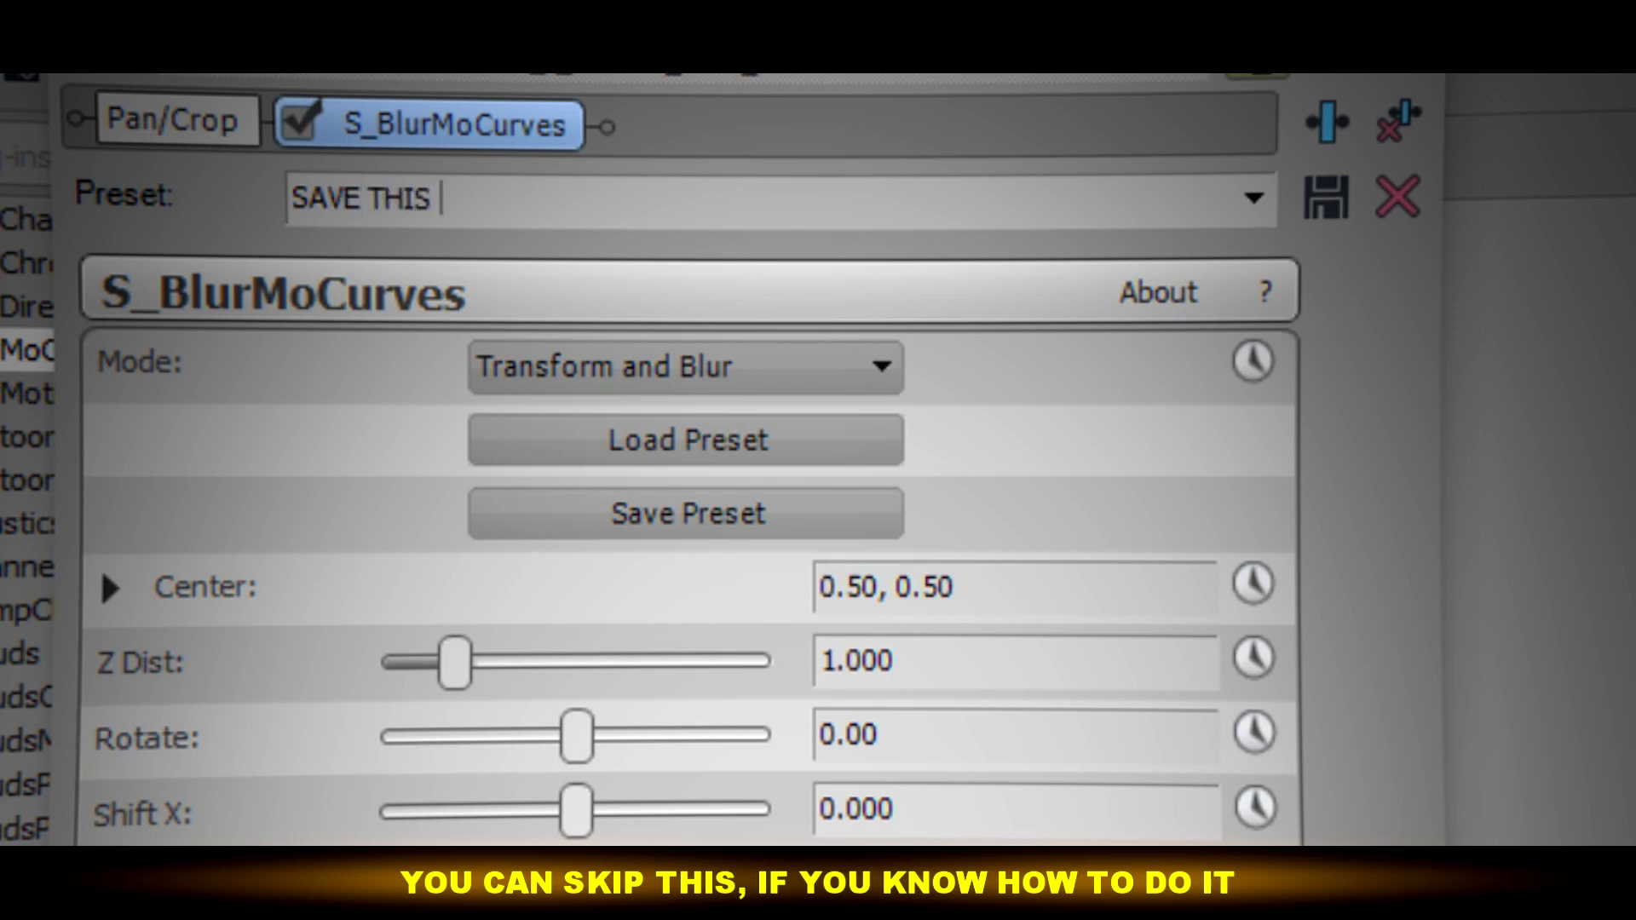
click(1326, 201)
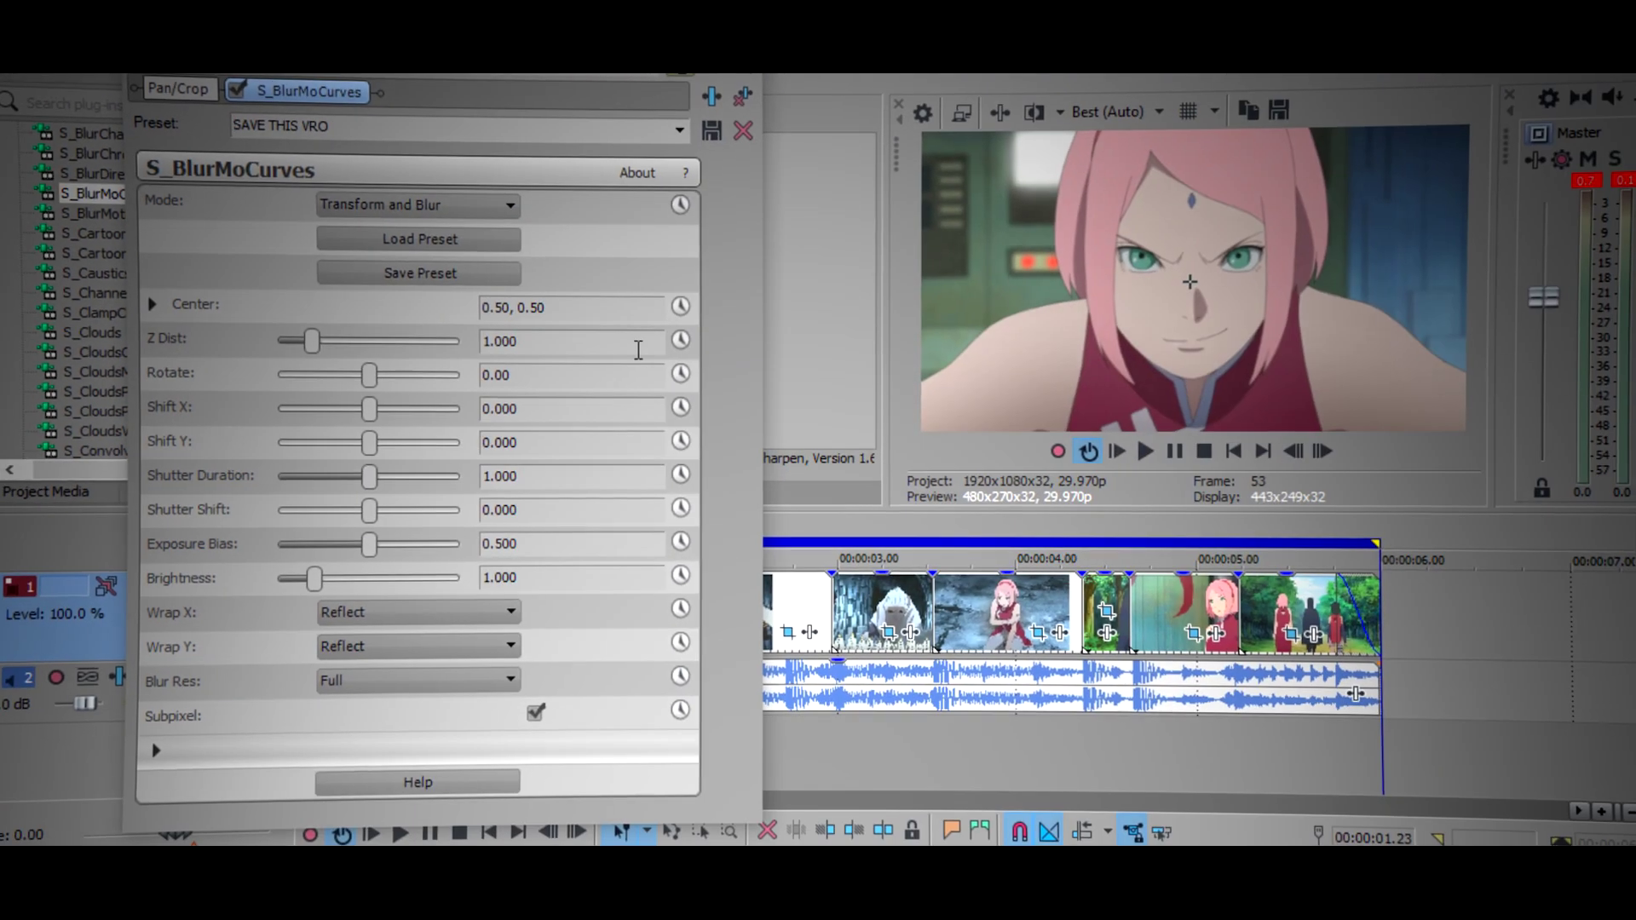
Enable keyframe animation for Z Dist and keep the keyframe cursor synced to the media timeline.
click(1252, 655)
mouse_move(663, 17)
mouse_down()
mouse_move(658, 235)
mouse_move(645, 61)
mouse_up()
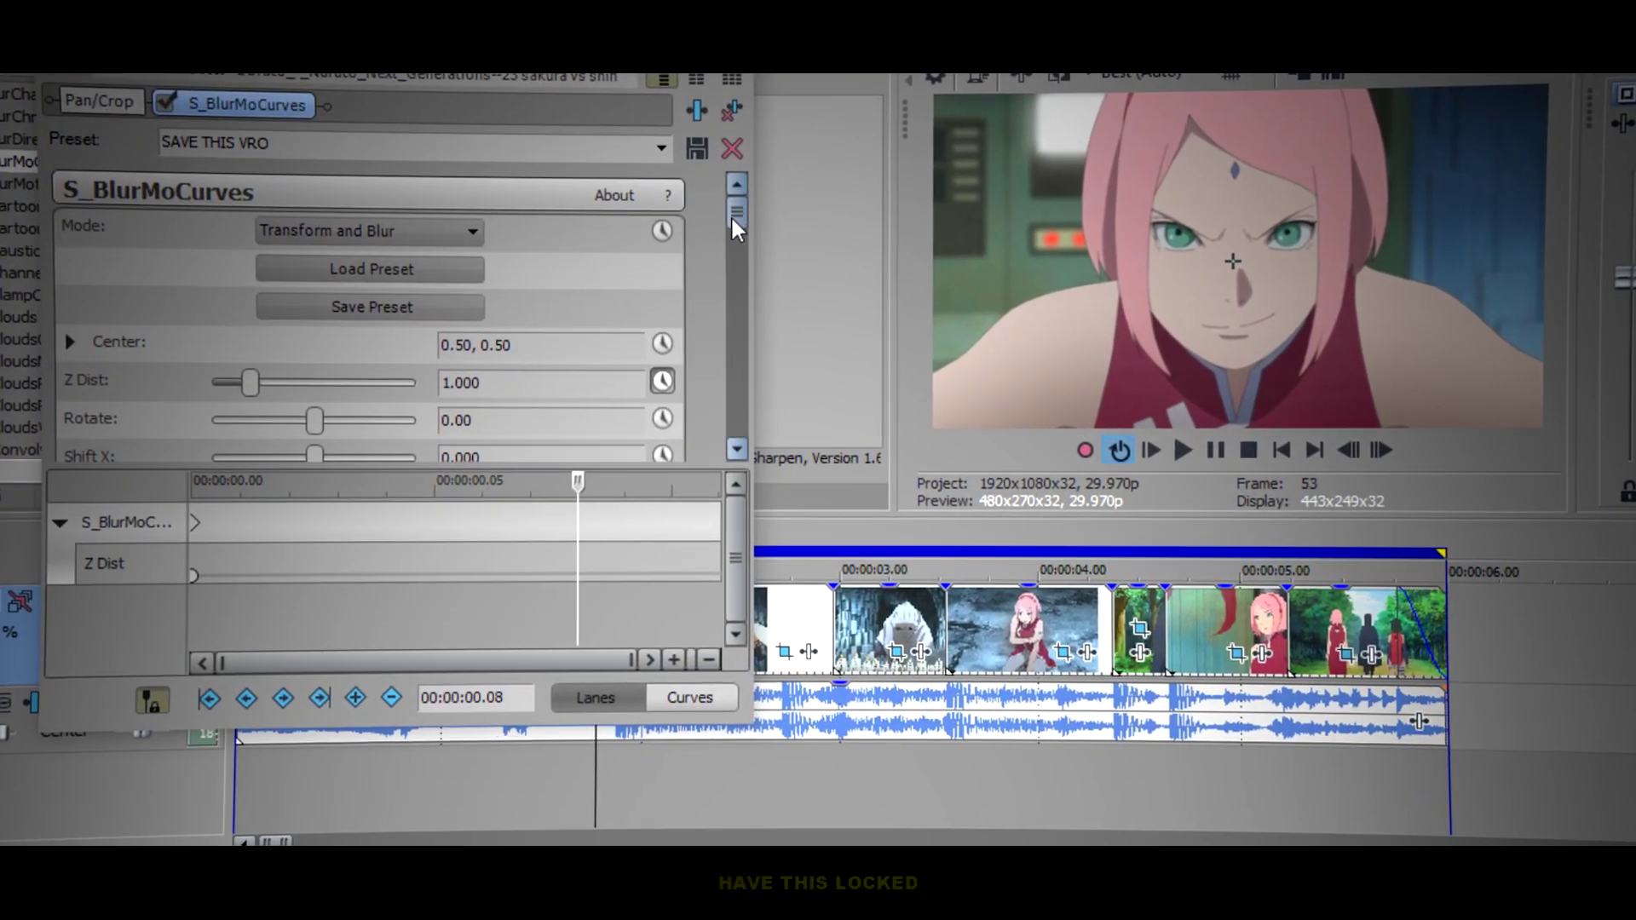
drag(734, 240, 735, 261)
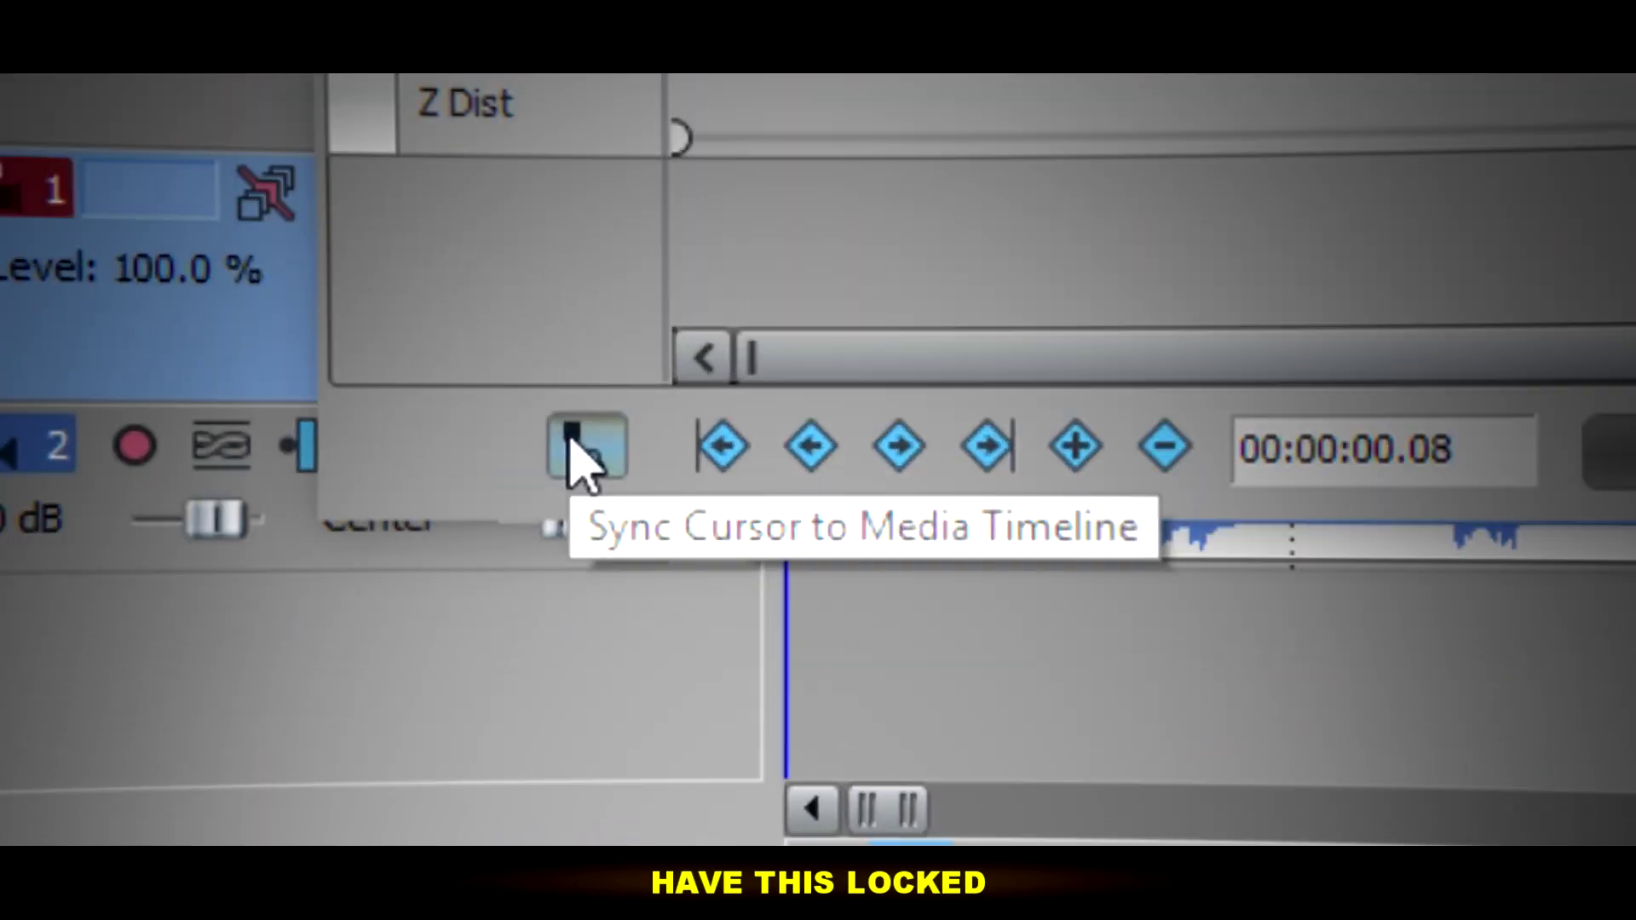
click(129, 705)
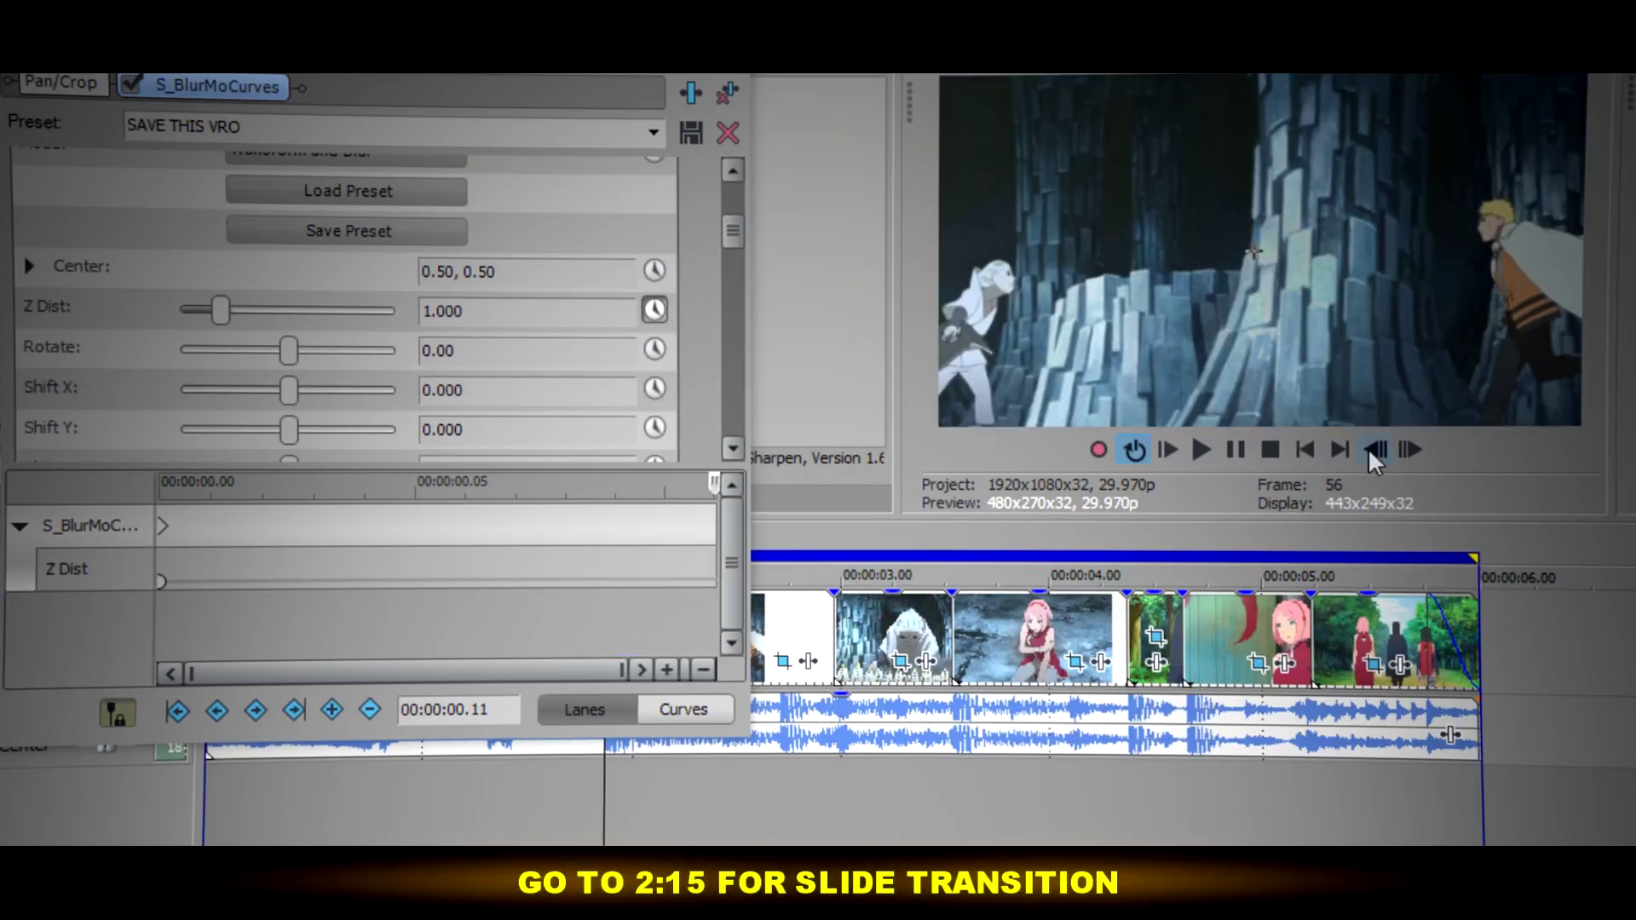
Key Z Dist at 0.9 at 00:00:00.07 and lower it to its minimum at the end of the clip.
click(1437, 434)
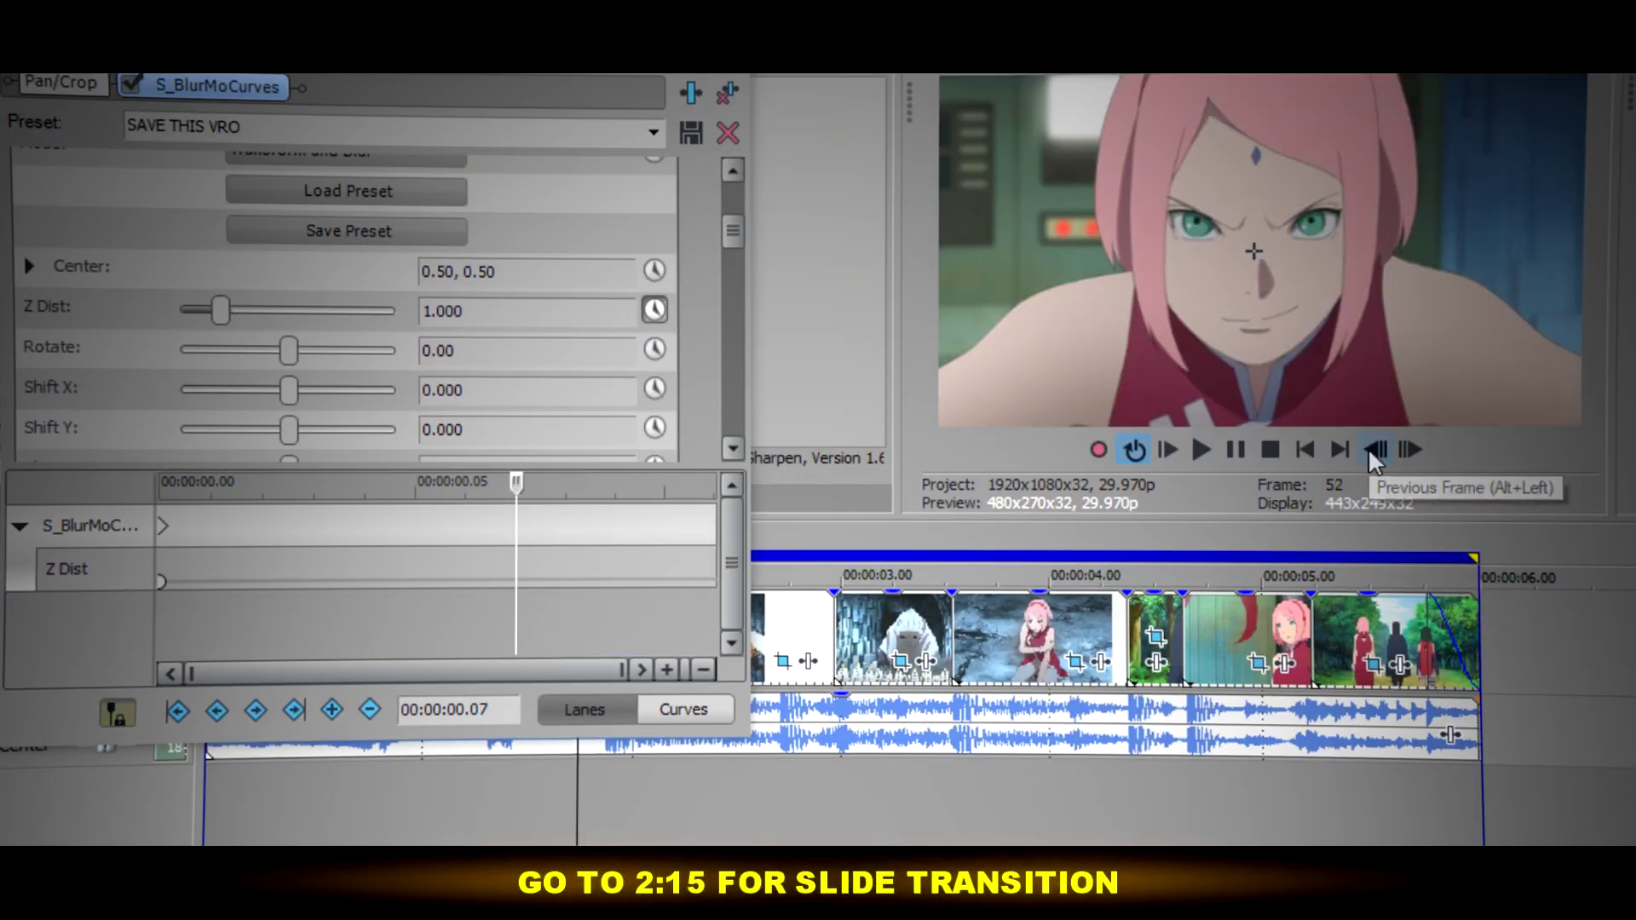
text(0.9)
key(Return)
click(663, 482)
drag(216, 310, 67, 337)
Set the first two Z Dist keyframes to Slow Fade and preview the clip.
right_click(515, 617)
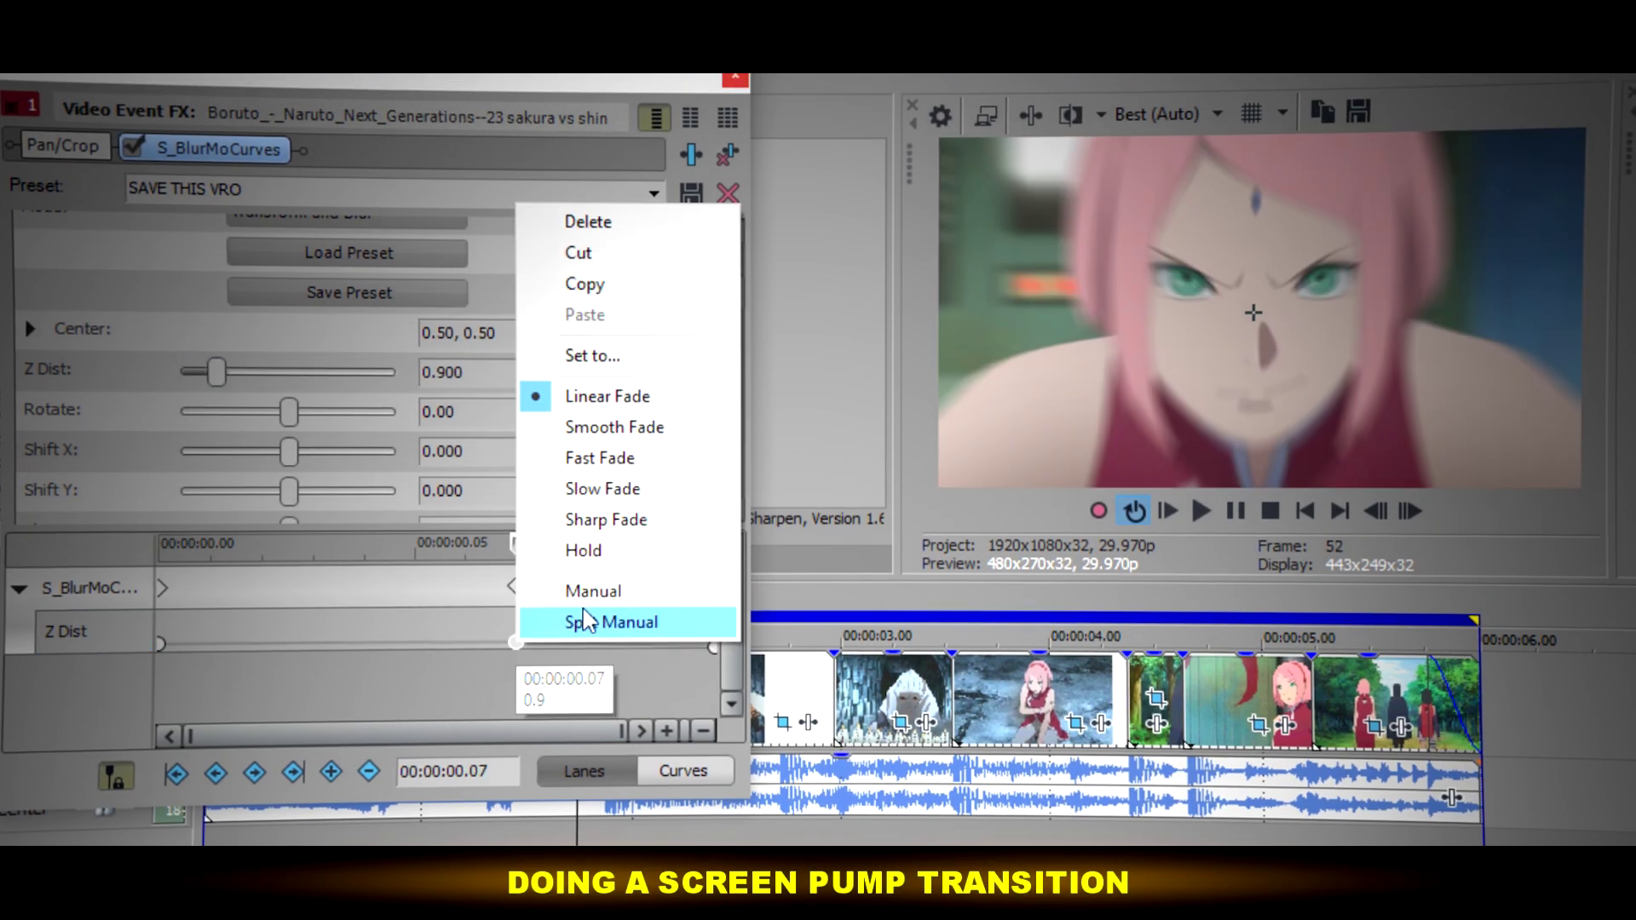
click(681, 466)
right_click(161, 652)
click(291, 517)
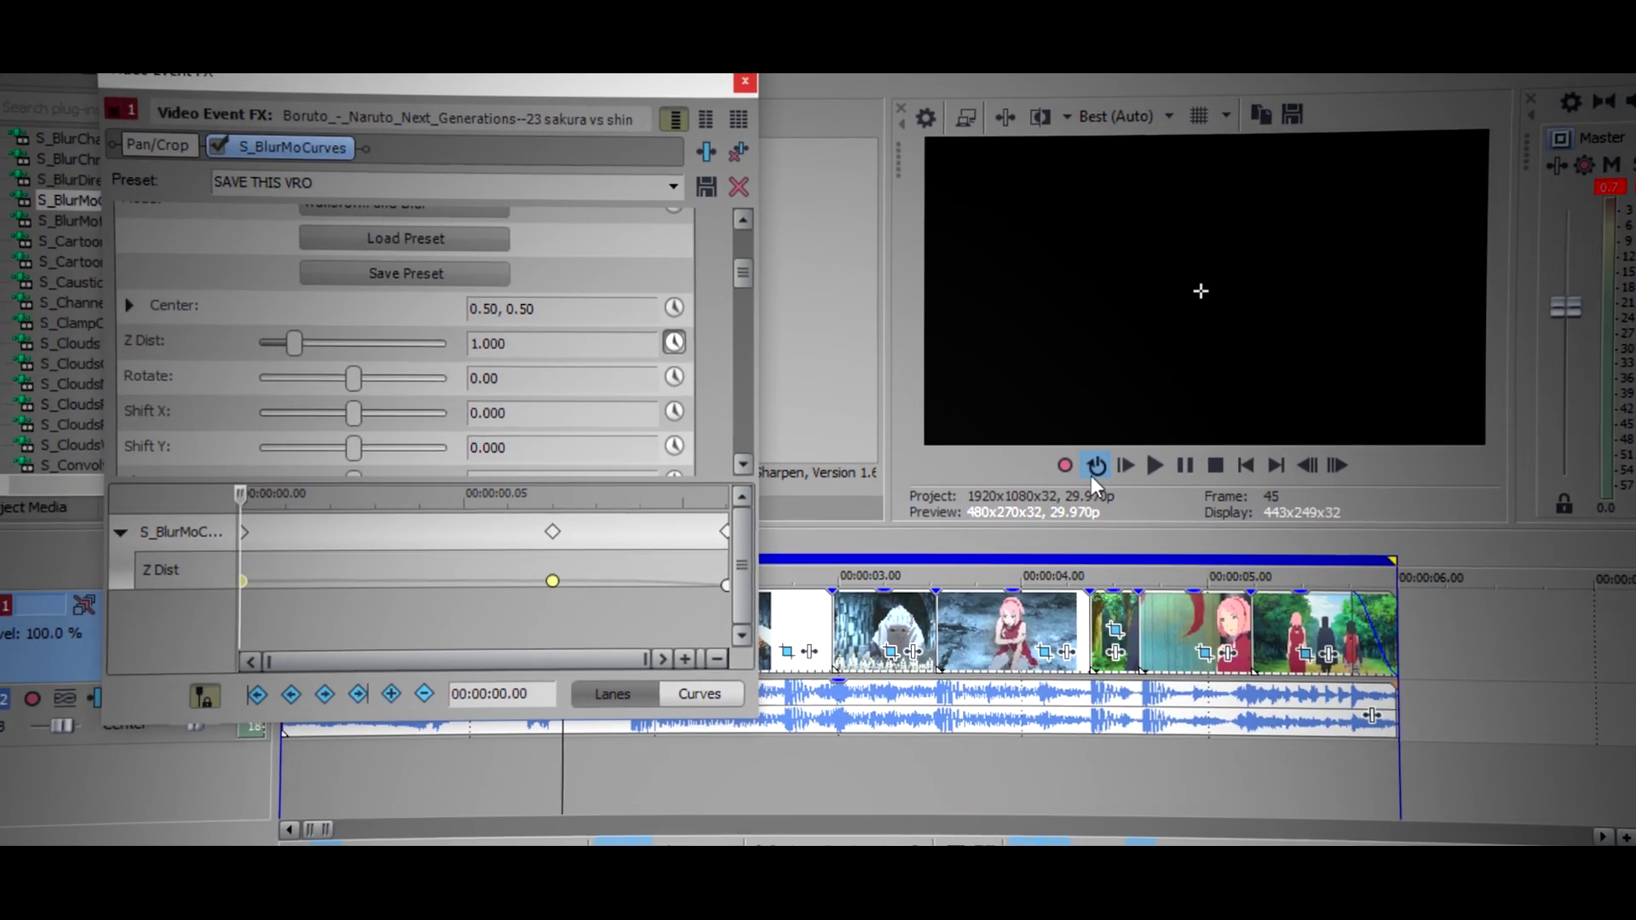
click(1201, 520)
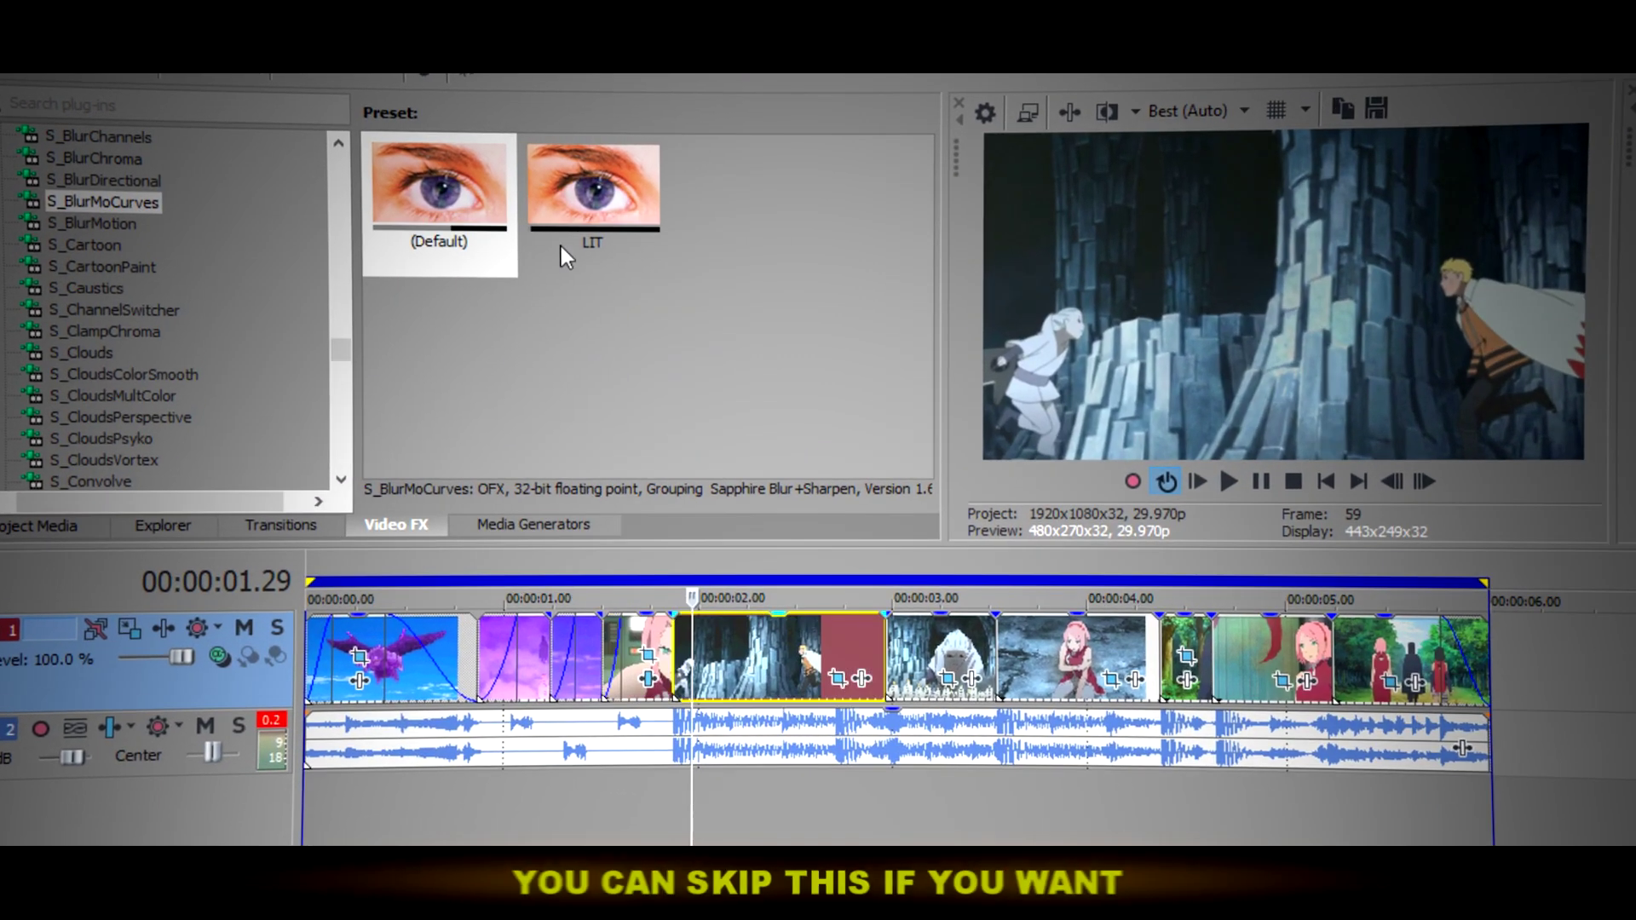
Apply the S_BlurMoCurves preset SAVE THIS VRO to the following clip, which starts just before 00:00:02.00.
click(103, 181)
click(103, 202)
drag(726, 237, 719, 669)
Enable Z Dist animation on this clip and set its starting value to 0.100, enlarging the keyframe area.
click(710, 416)
drag(339, 412, 240, 421)
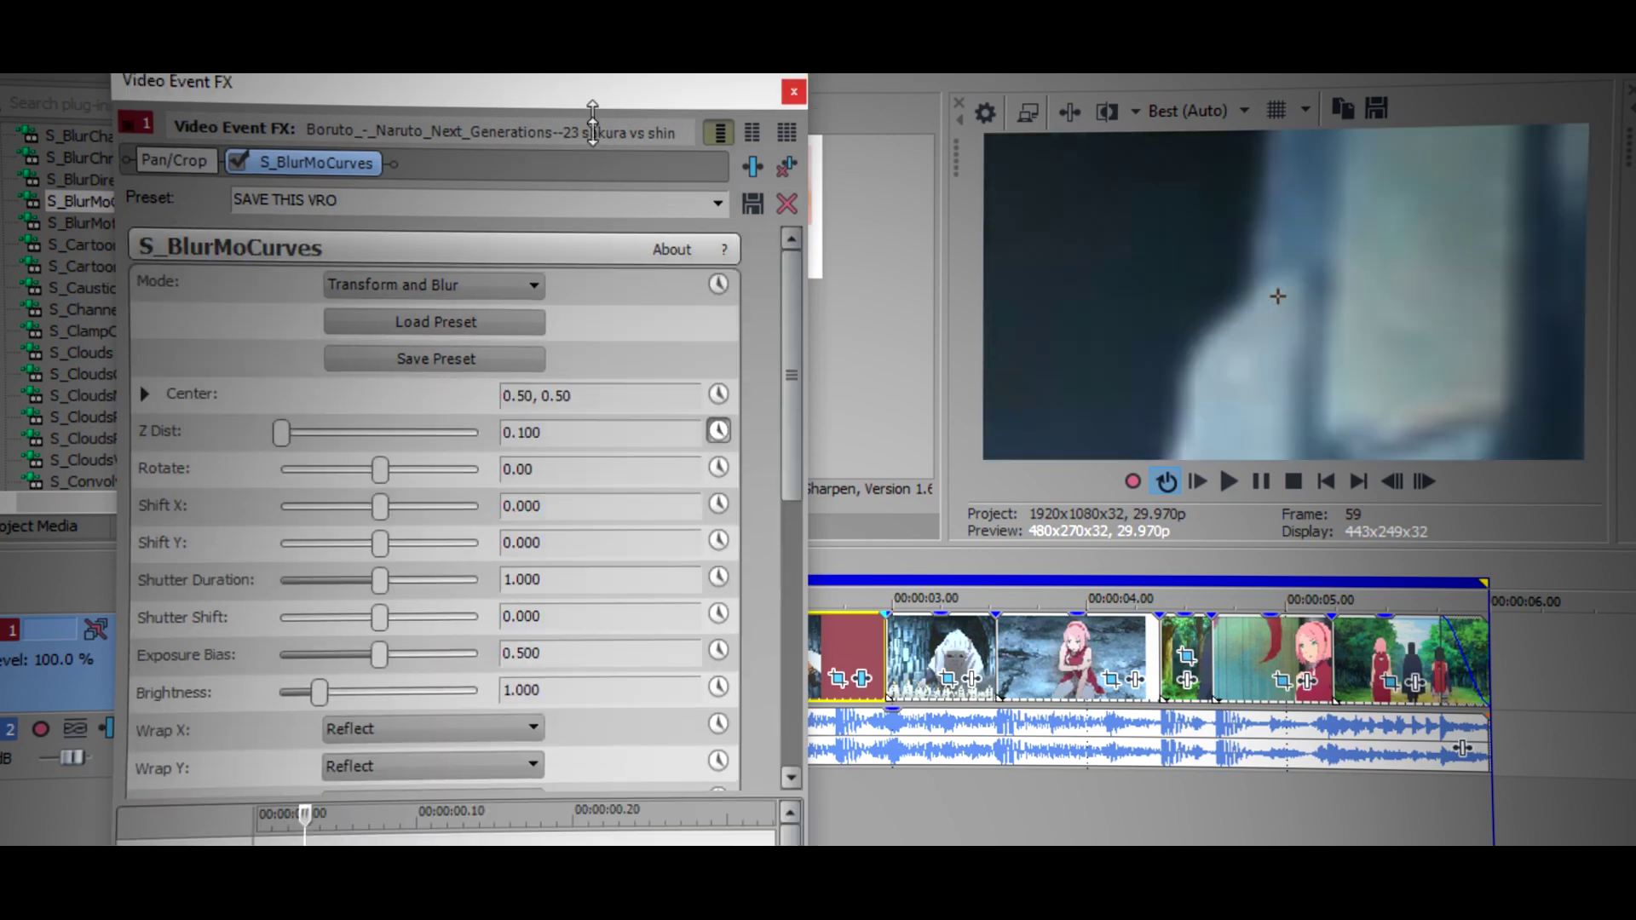
drag(593, 124, 596, 281)
drag(603, 299, 591, 91)
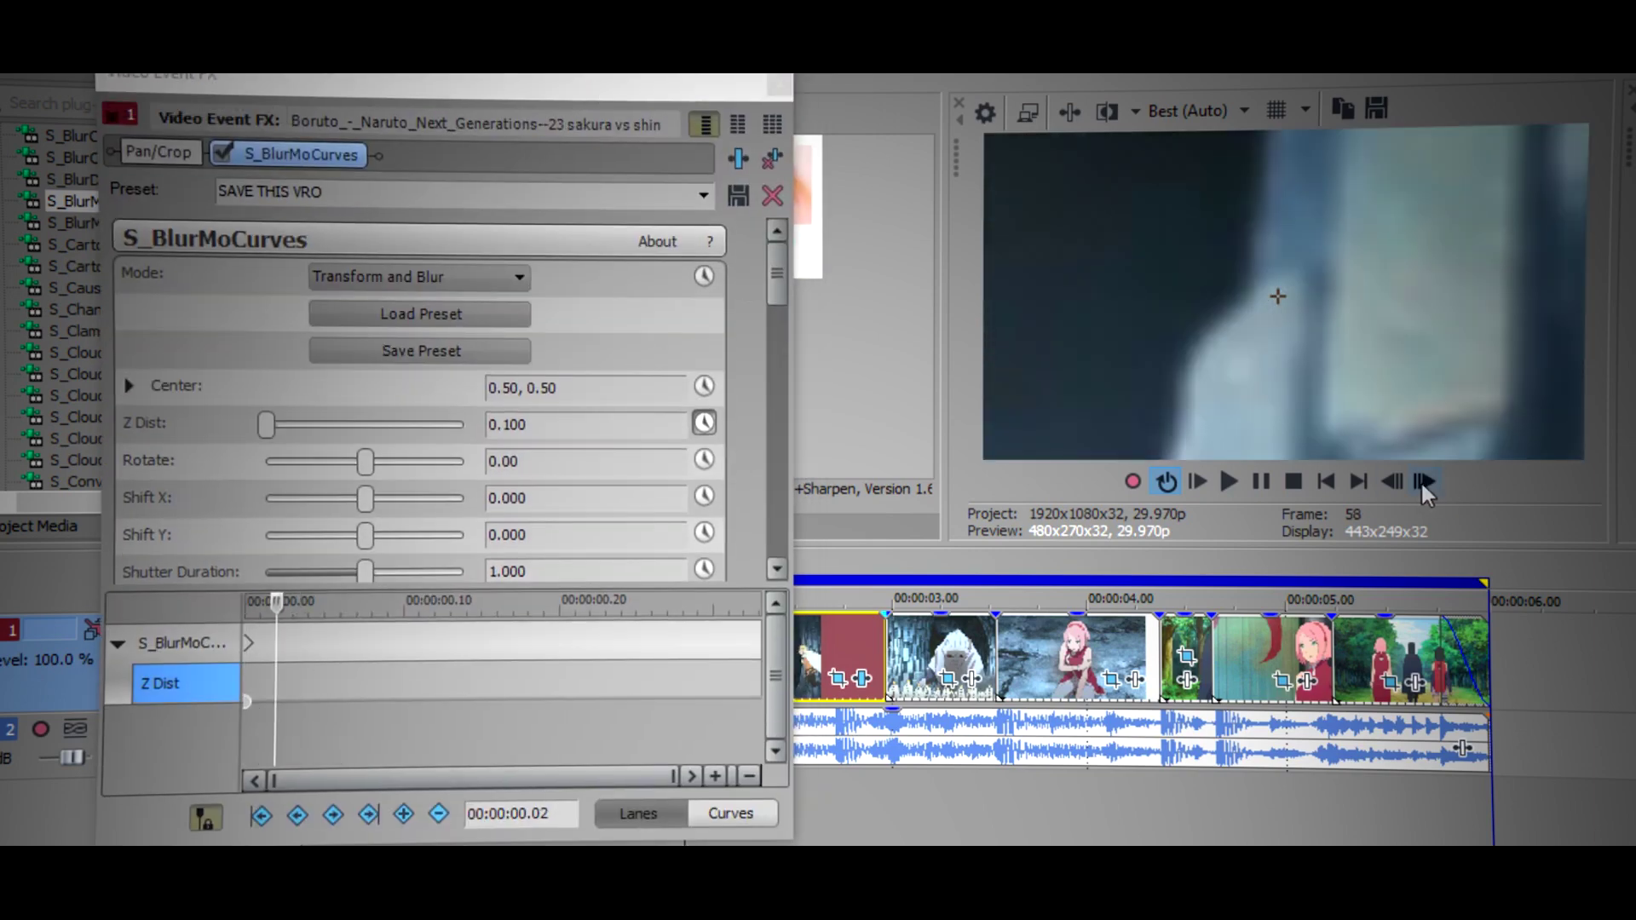
Key Z Dist at 0.9 at 00:00:00.05 and set the first Z Dist keyframe to Fast Fade.
click(1421, 479)
drag(545, 426, 394, 432)
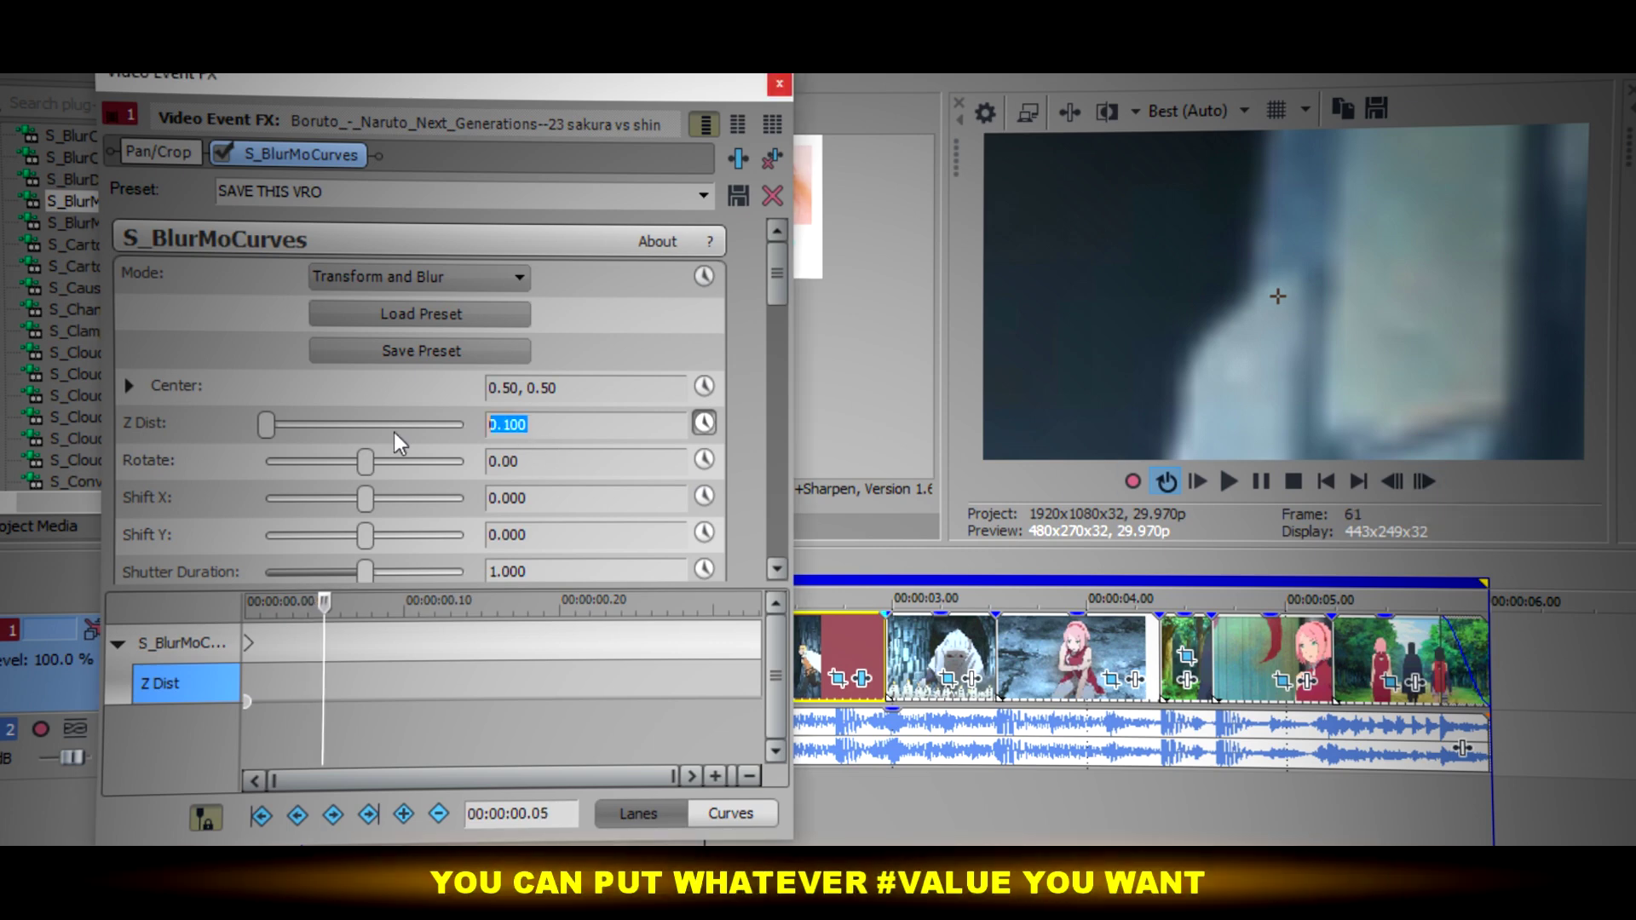
text(0.9)
key(Return)
right_click(244, 697)
click(382, 521)
Add a third Z Dist keyframe with the value 1 after the 0.9 keyframe.
drag(342, 660, 513, 647)
text(1)
key(Return)
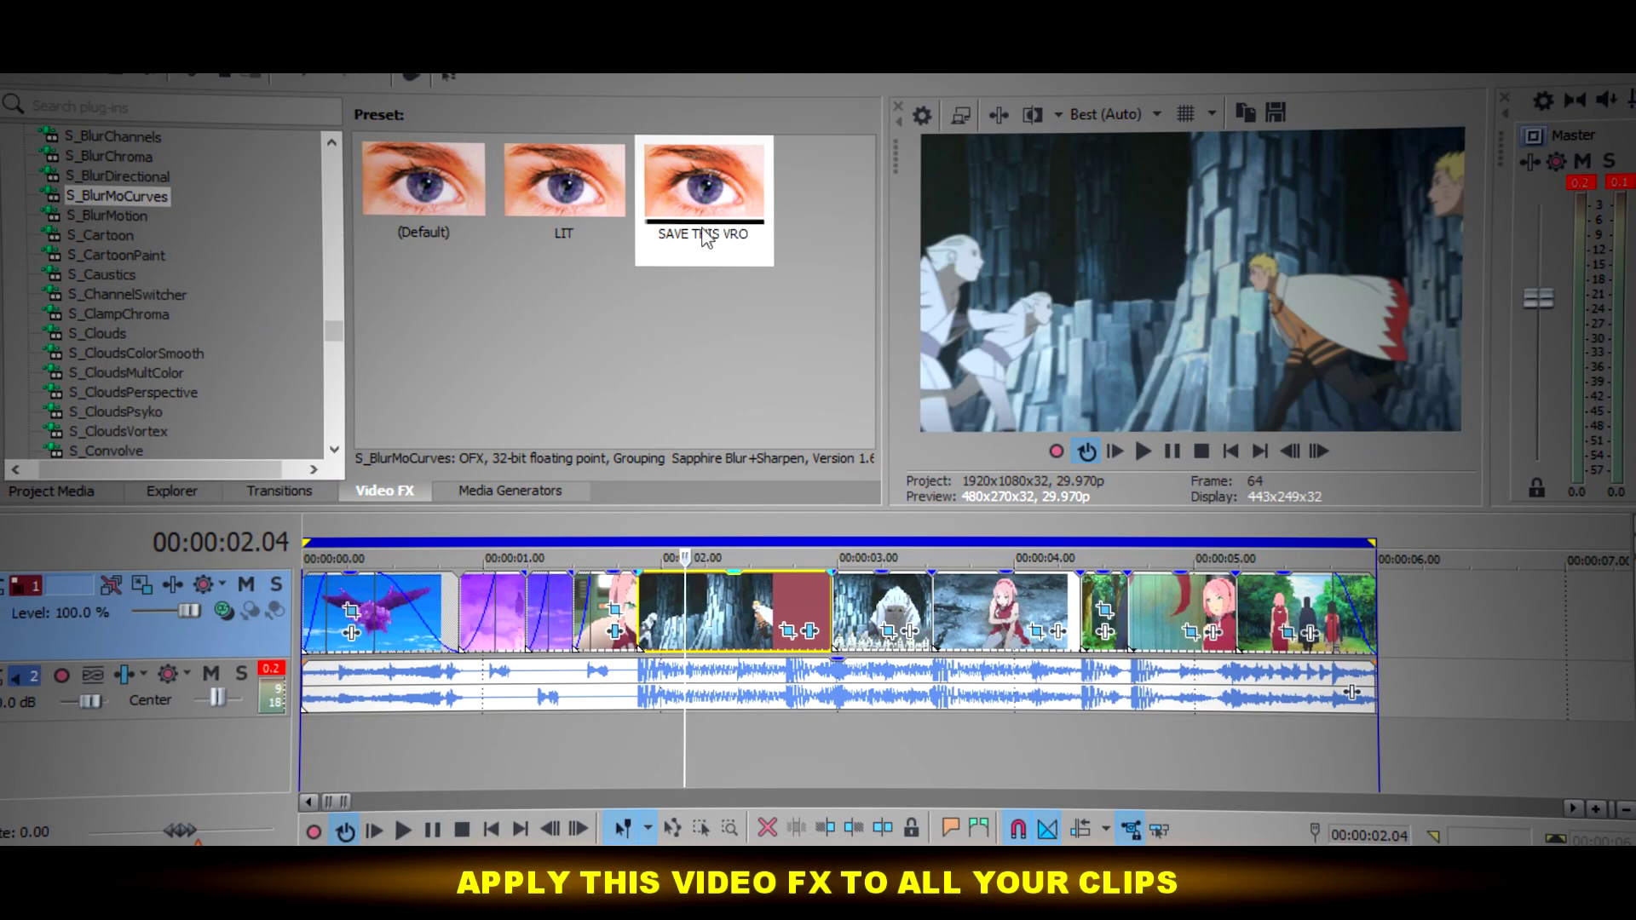
Apply the SAVE THIS VRO preset to the remaining clips on the video track.
drag(712, 248, 882, 609)
click(732, 89)
drag(704, 196, 1123, 613)
click(732, 89)
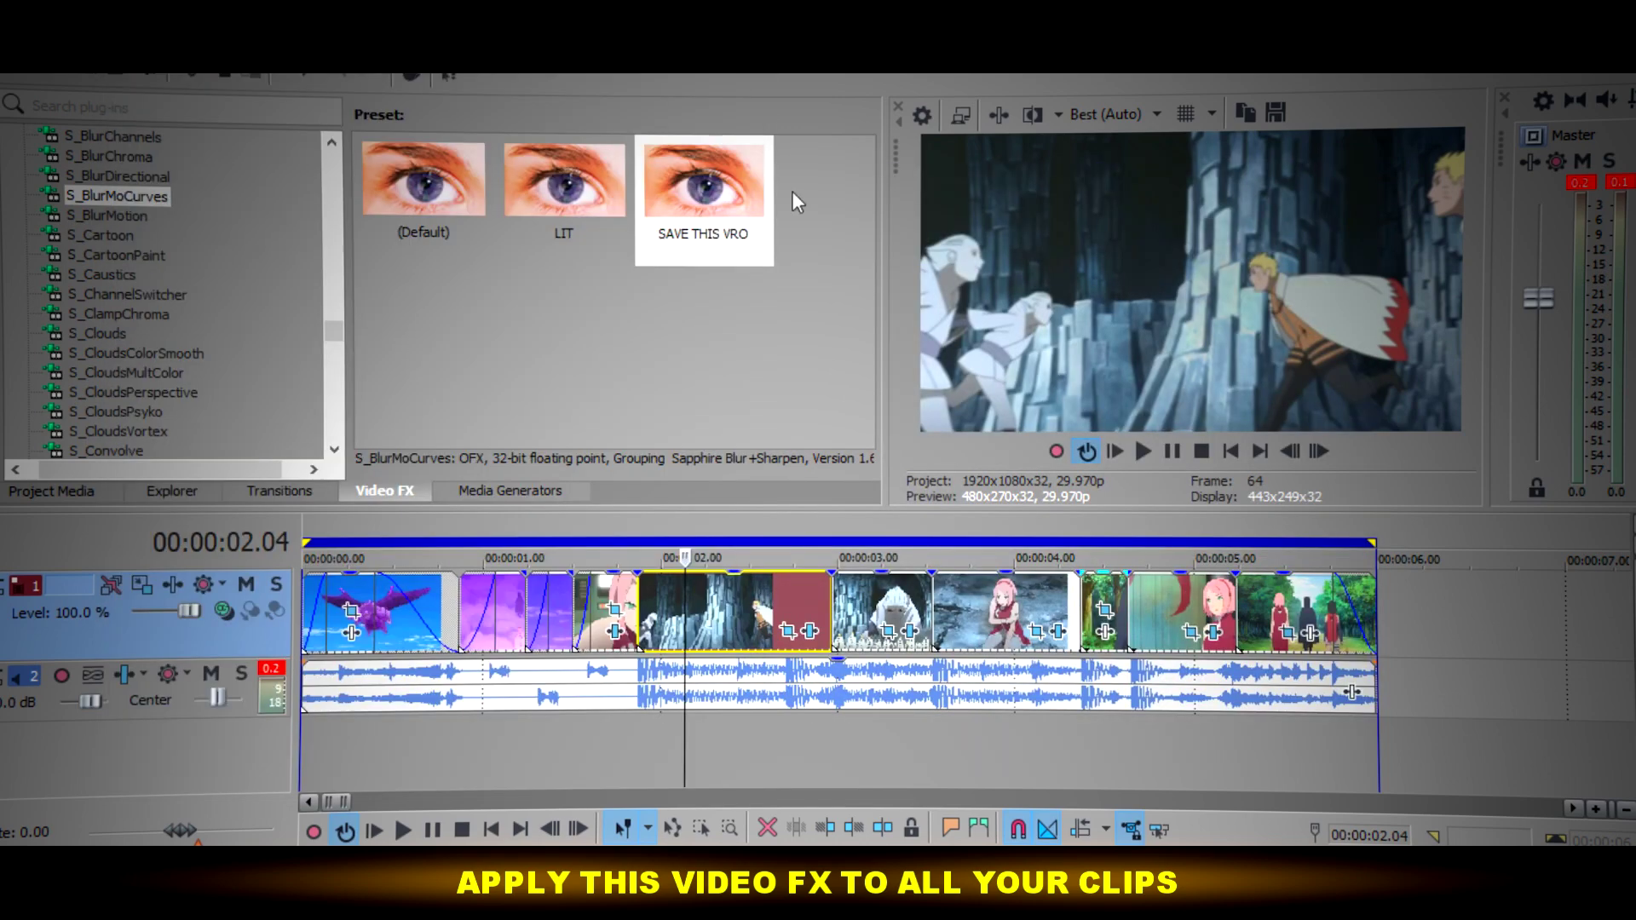
drag(790, 191, 1105, 610)
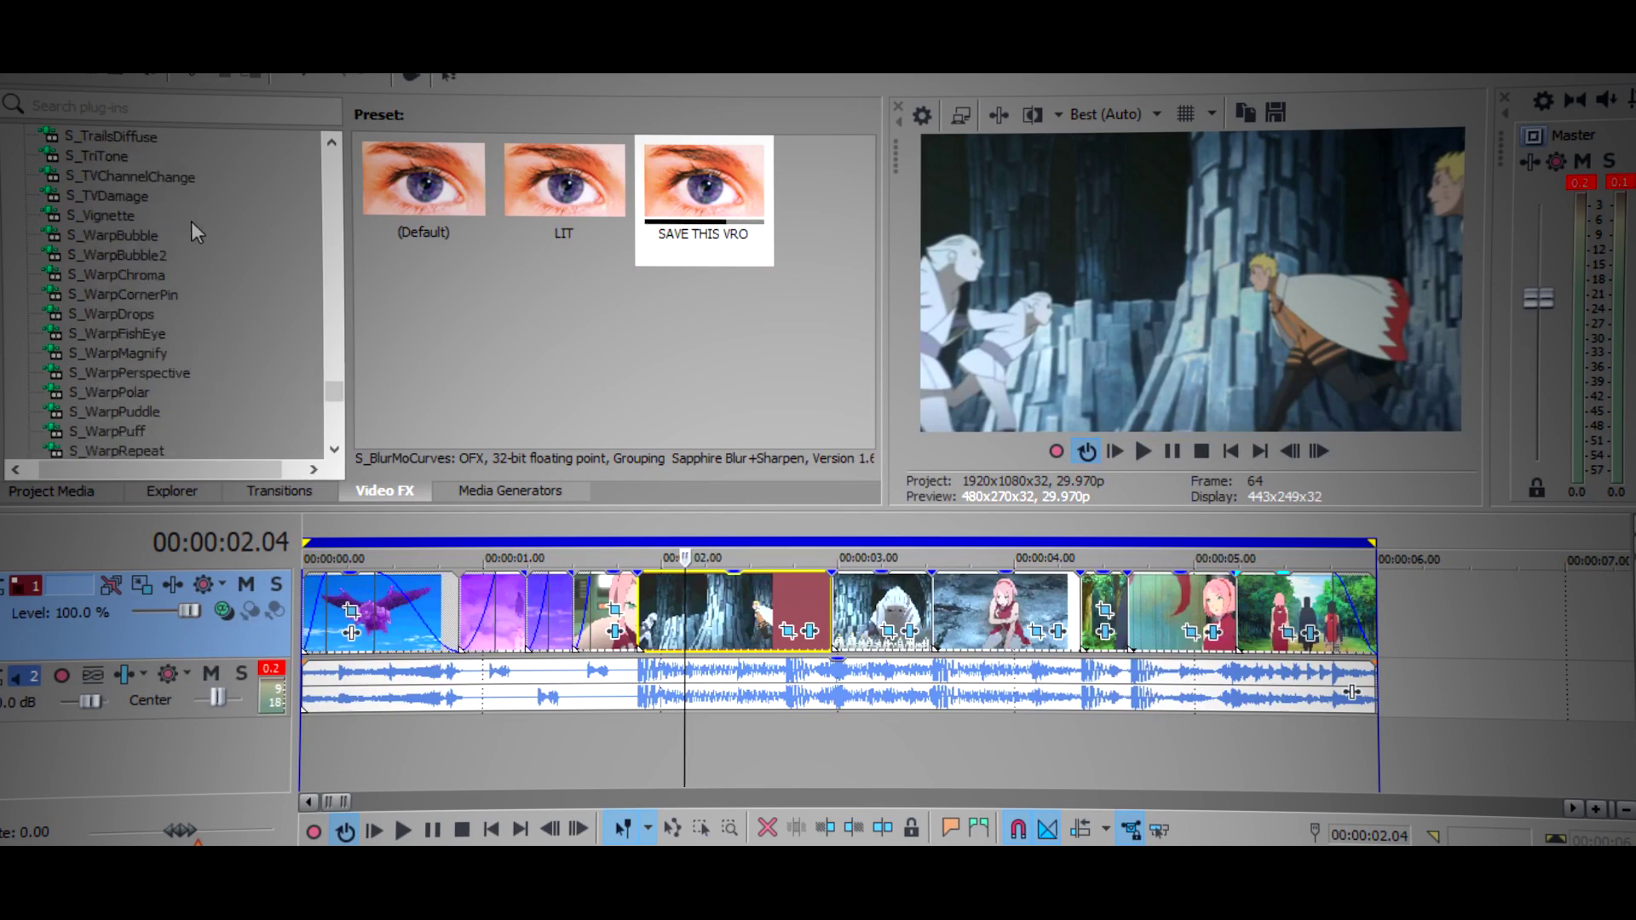
Apply the default S_WarpFishEye preset to the clip under the cursor and set its Amount to -0.25.
click(158, 334)
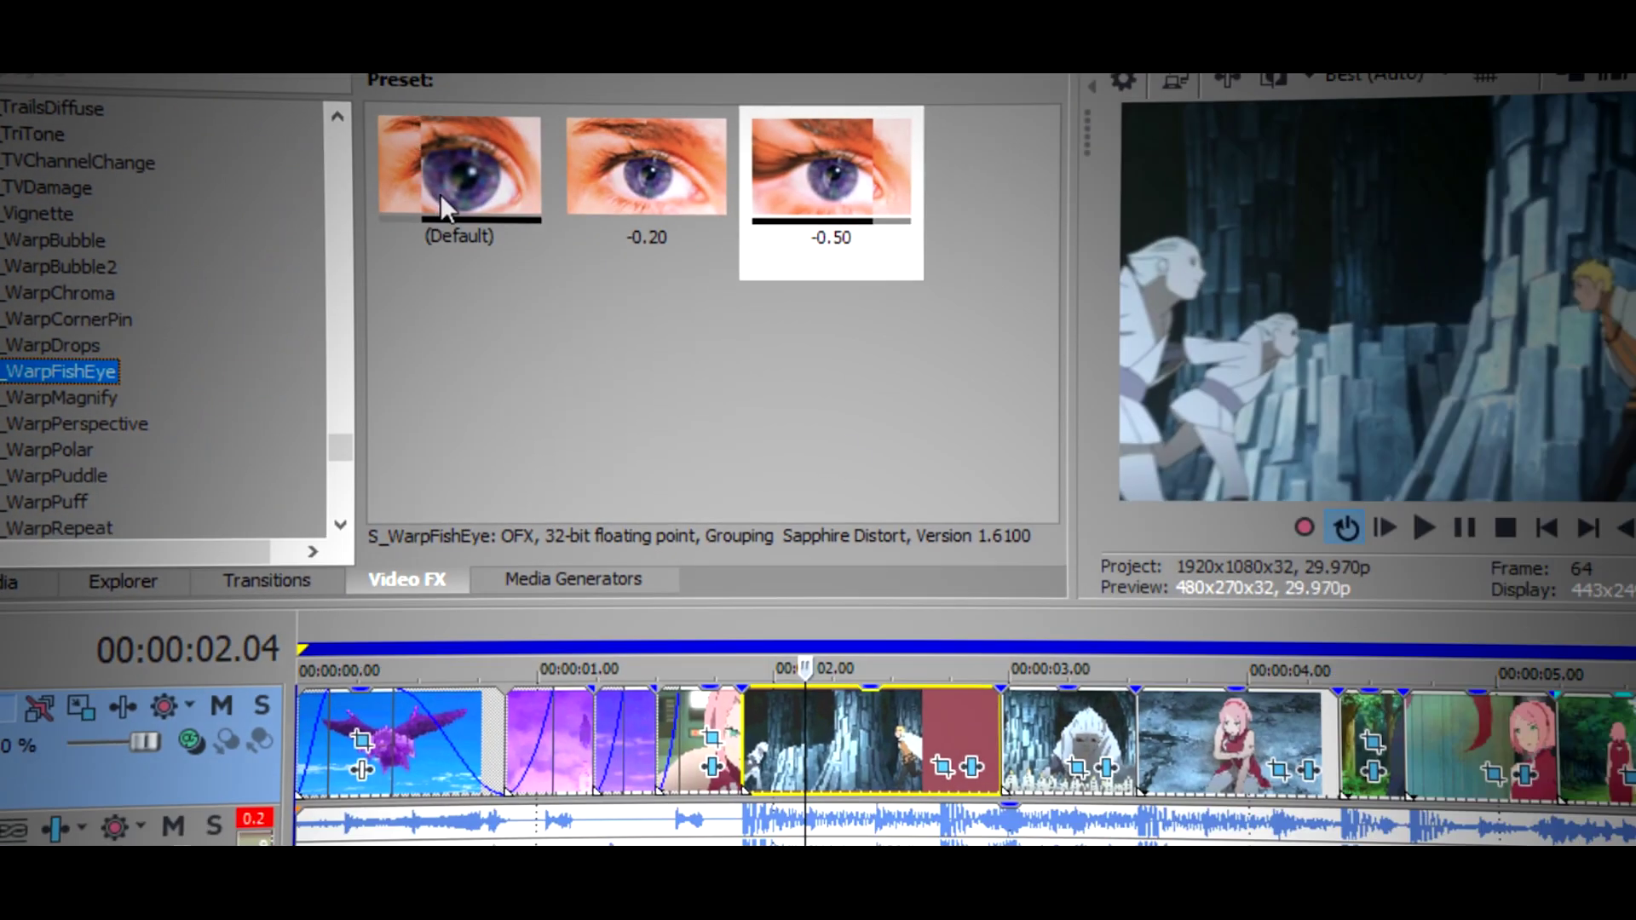
drag(871, 205, 760, 631)
scroll(569, 264, down, 2)
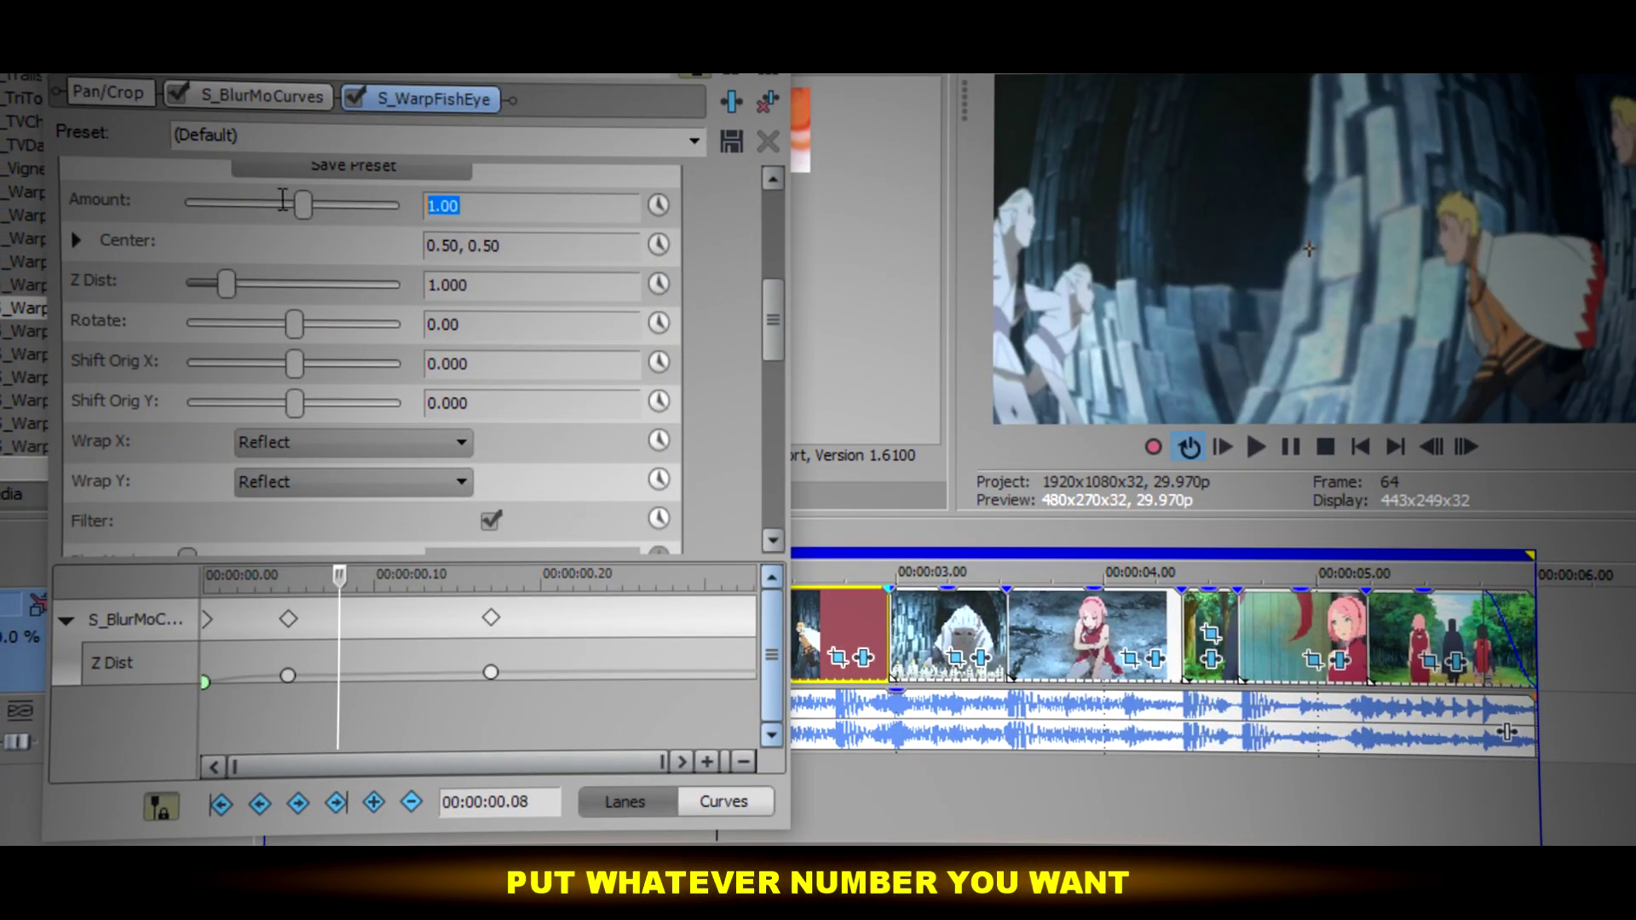
text(5)
key(Return)
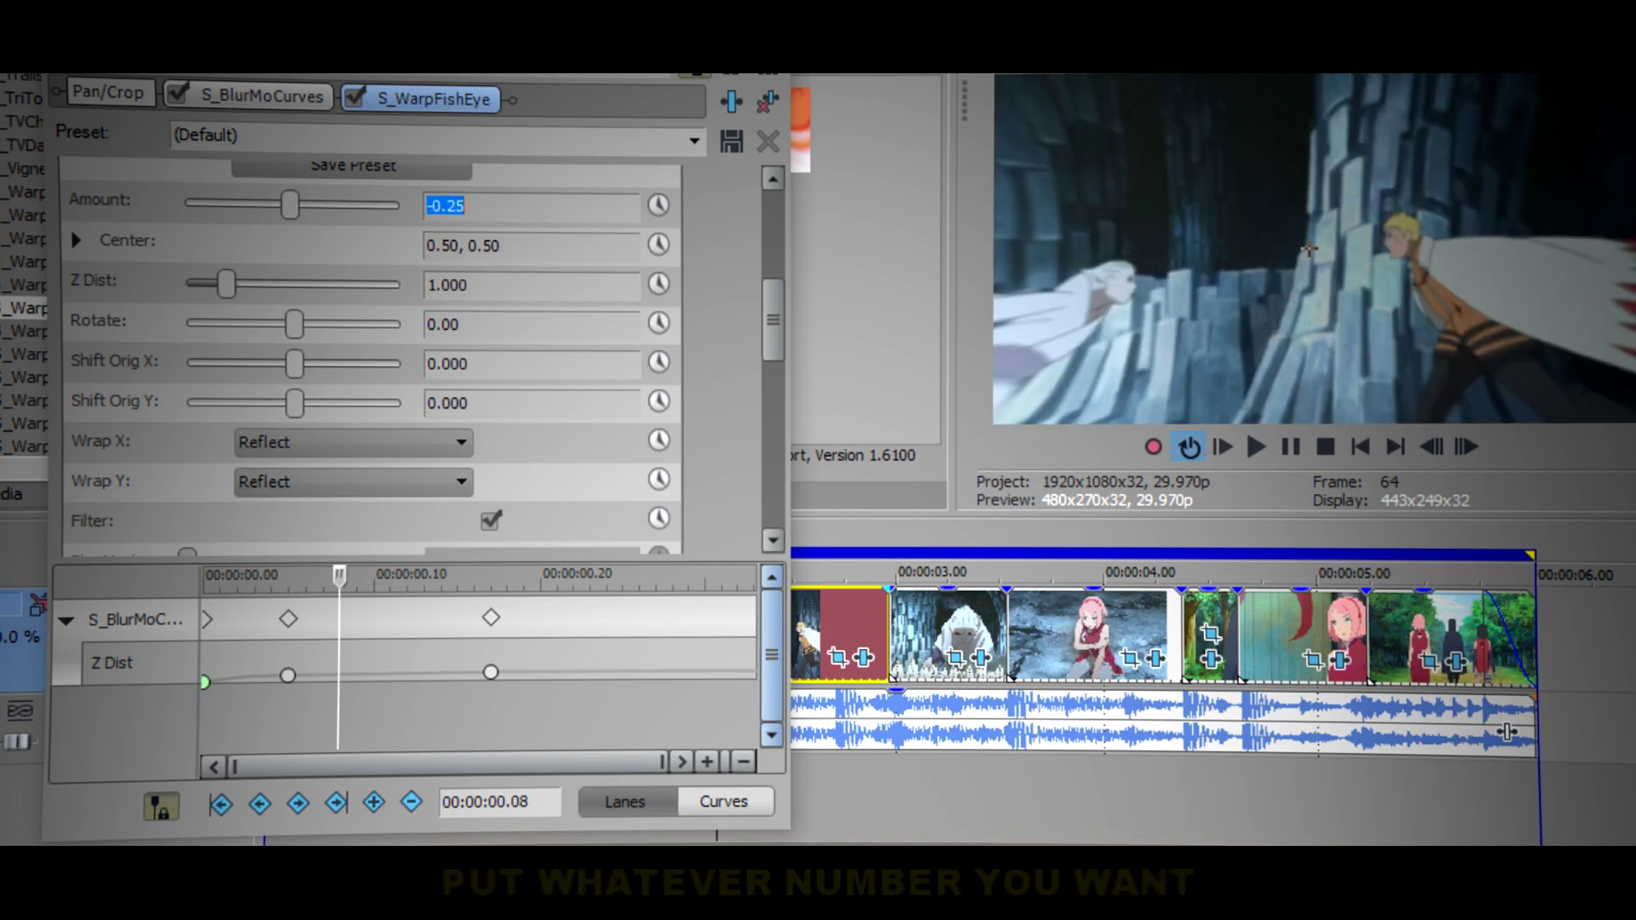
Save the fish-eye settings as the preset SAVE THIS VRO TOO and enable keyframe animation for Amount.
scroll(771, 324, up, 2)
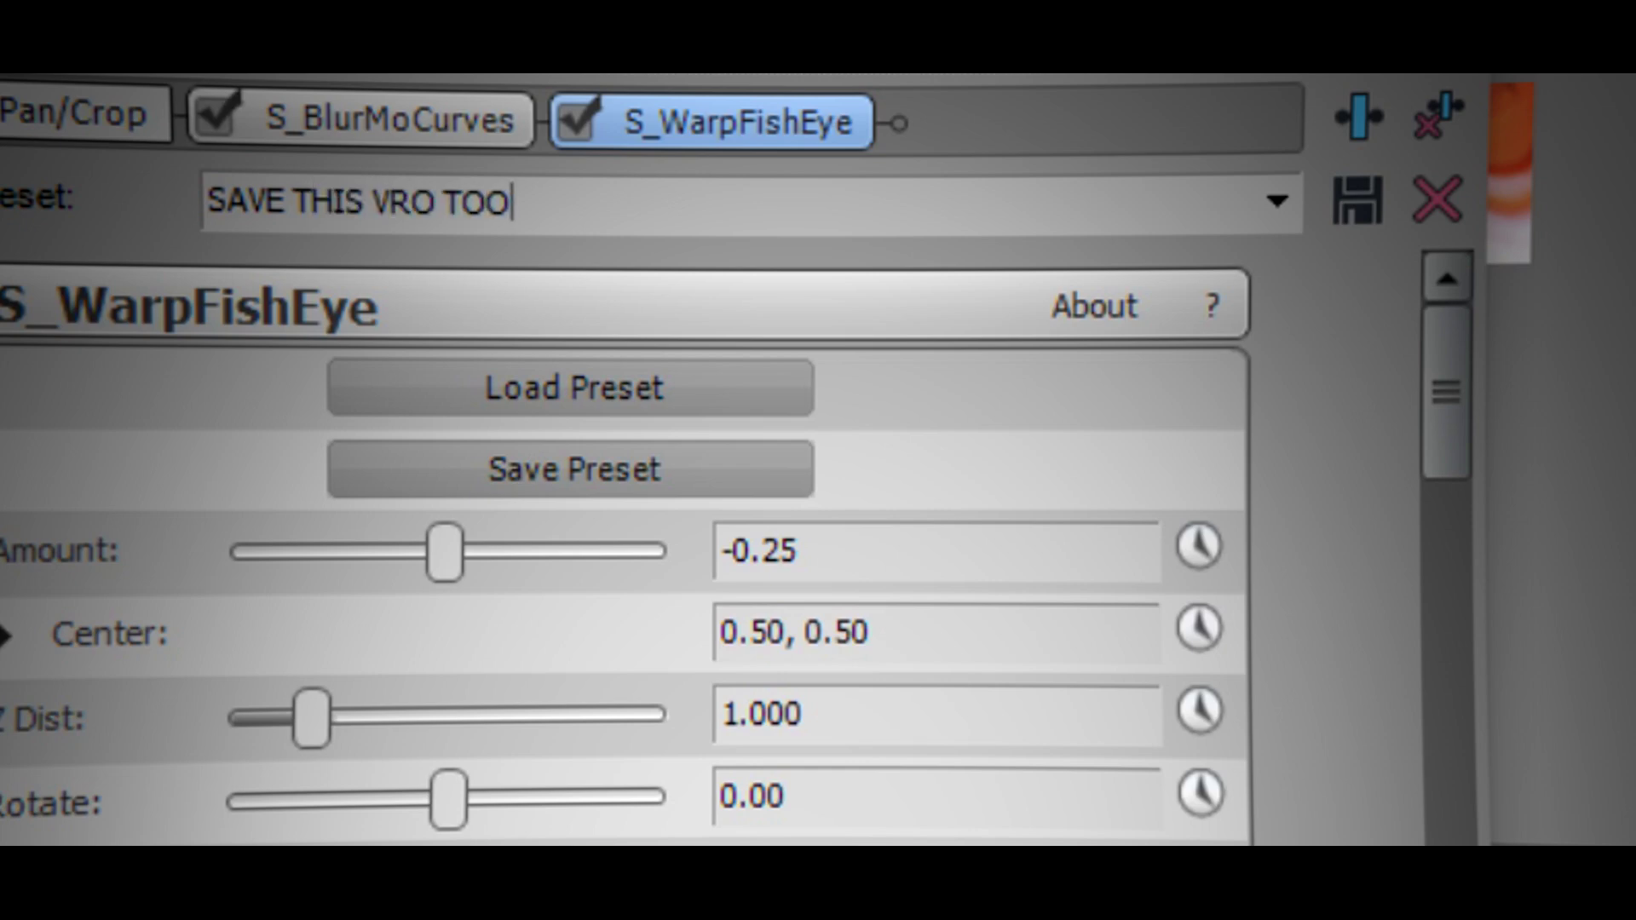
click(1333, 211)
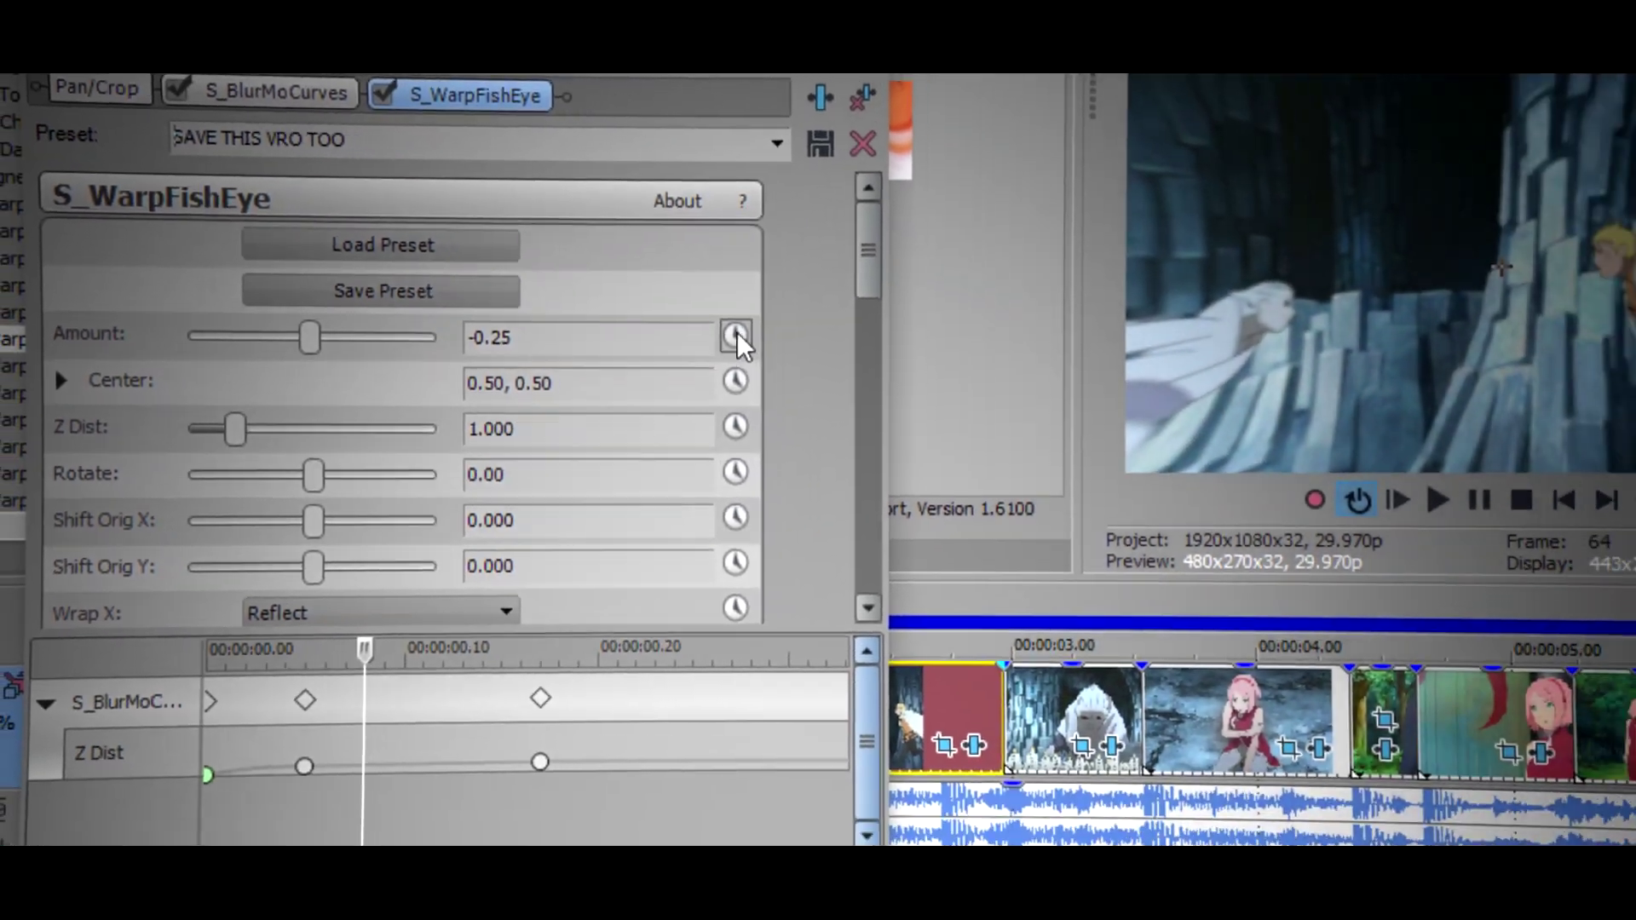
click(1199, 545)
click(740, 699)
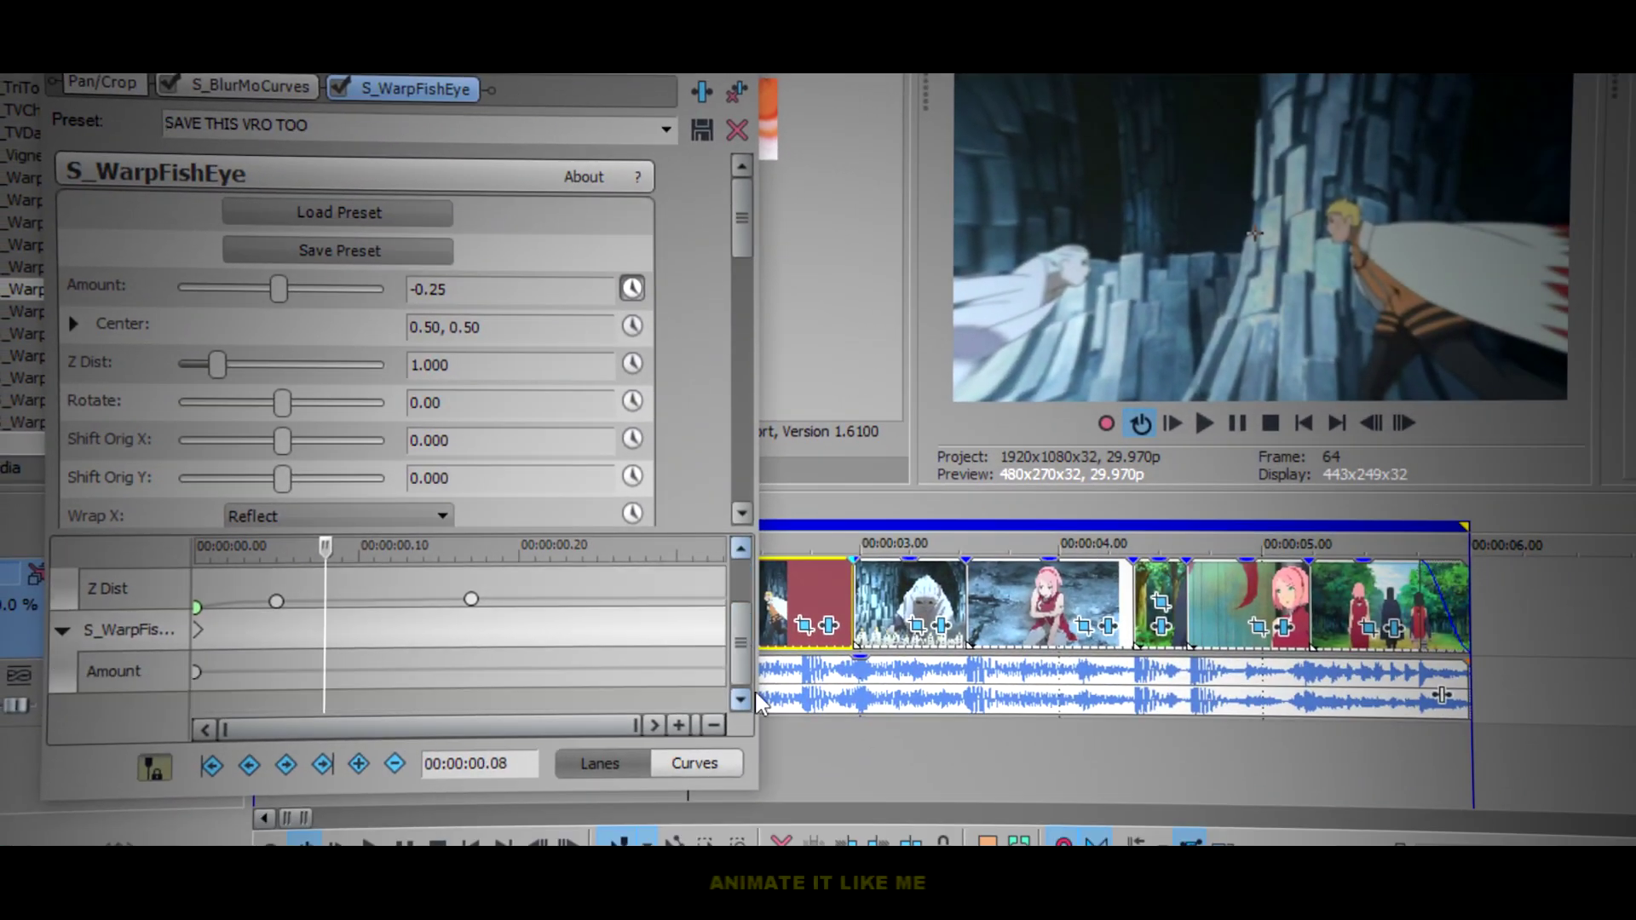
Add a second Amount keyframe at the clip's end and set the first Amount keyframe to Fast Fade.
click(204, 673)
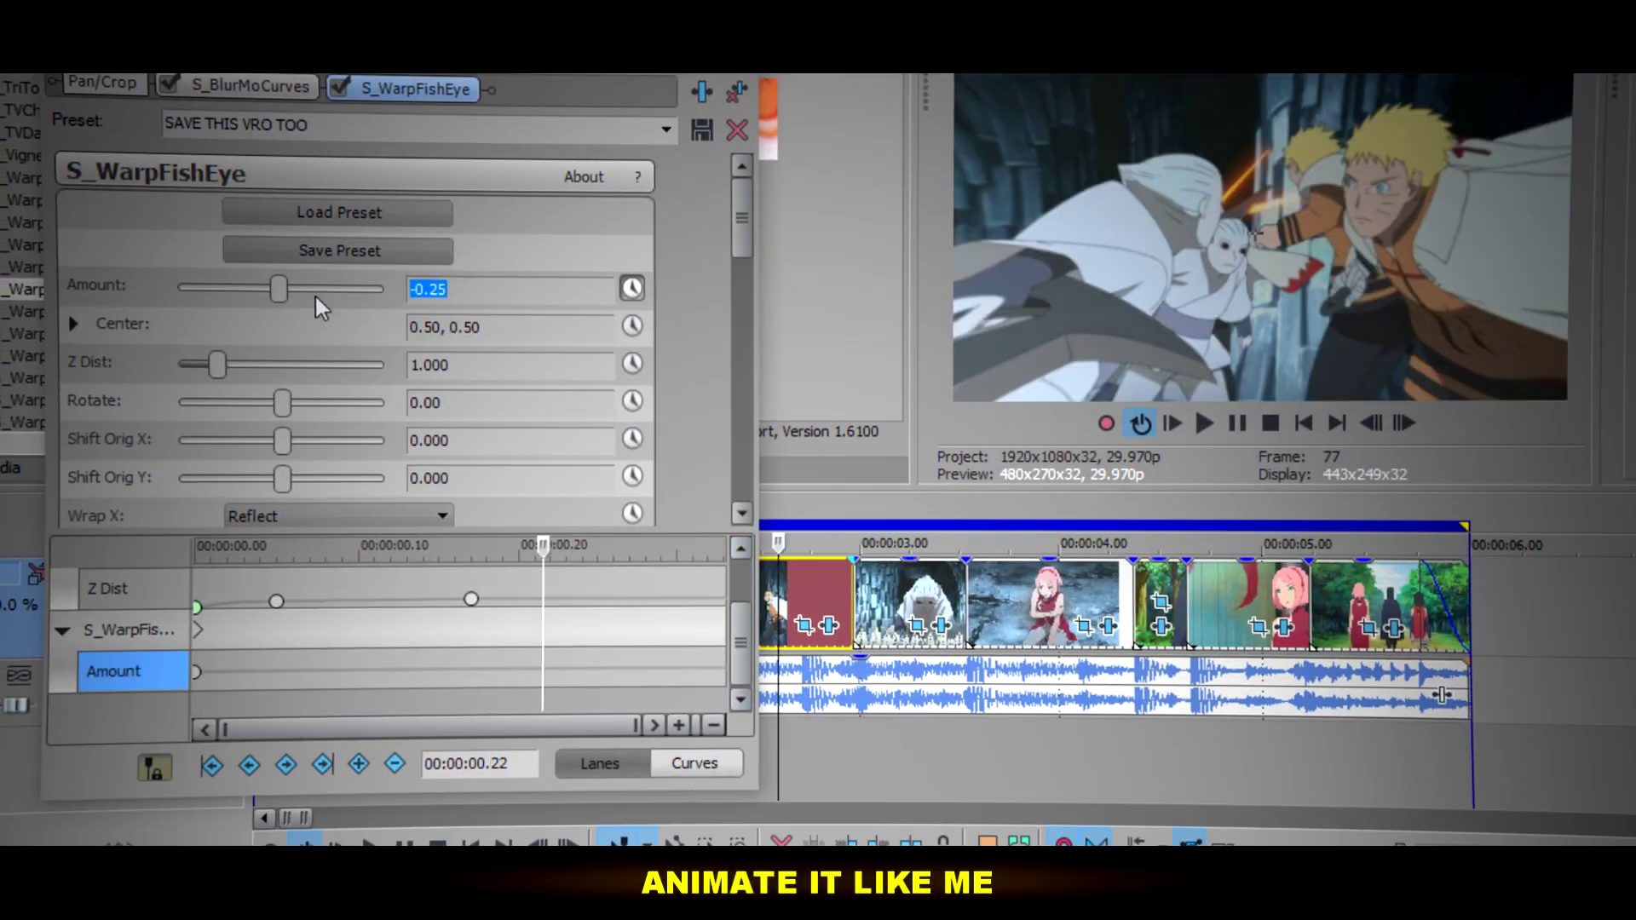
text(.)
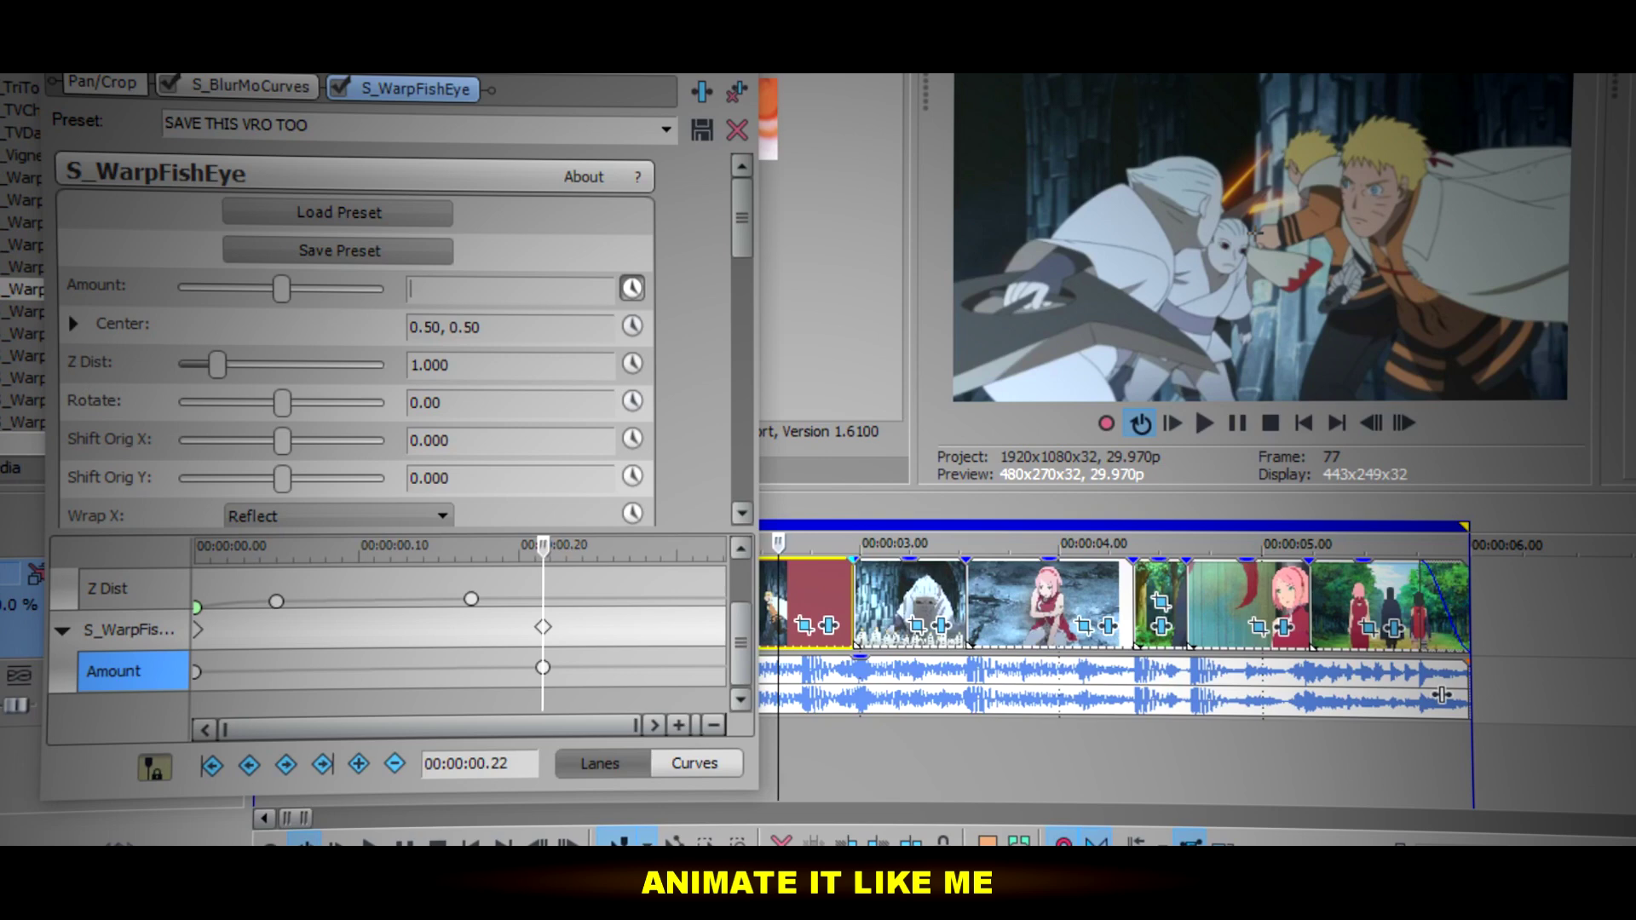
drag(711, 622, 724, 626)
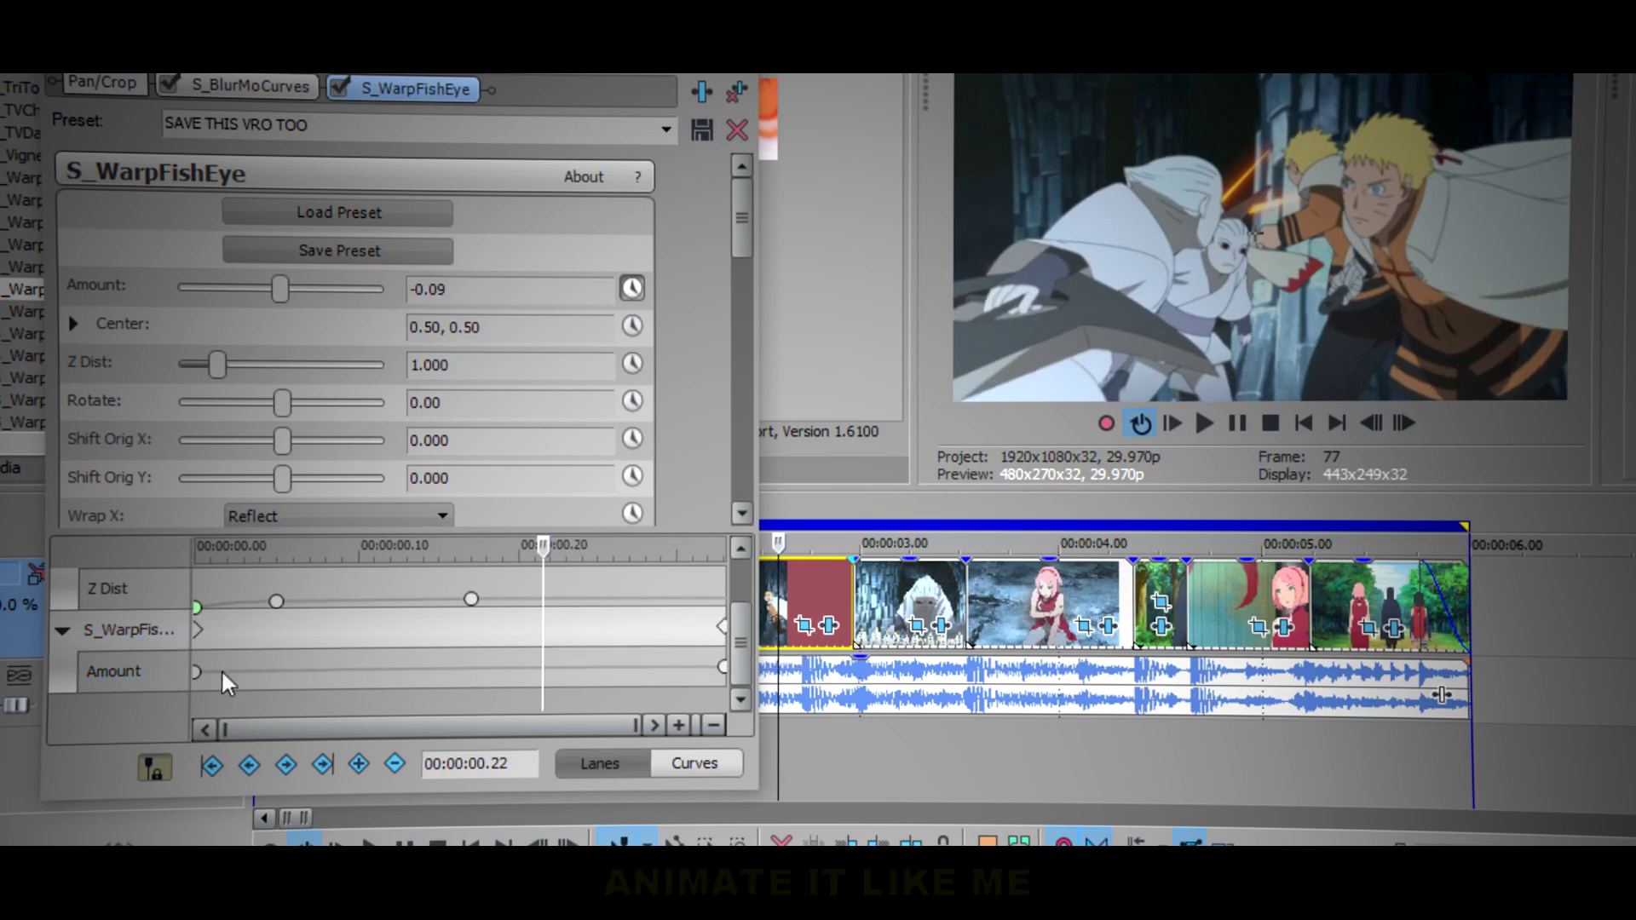
right_click(205, 682)
click(319, 487)
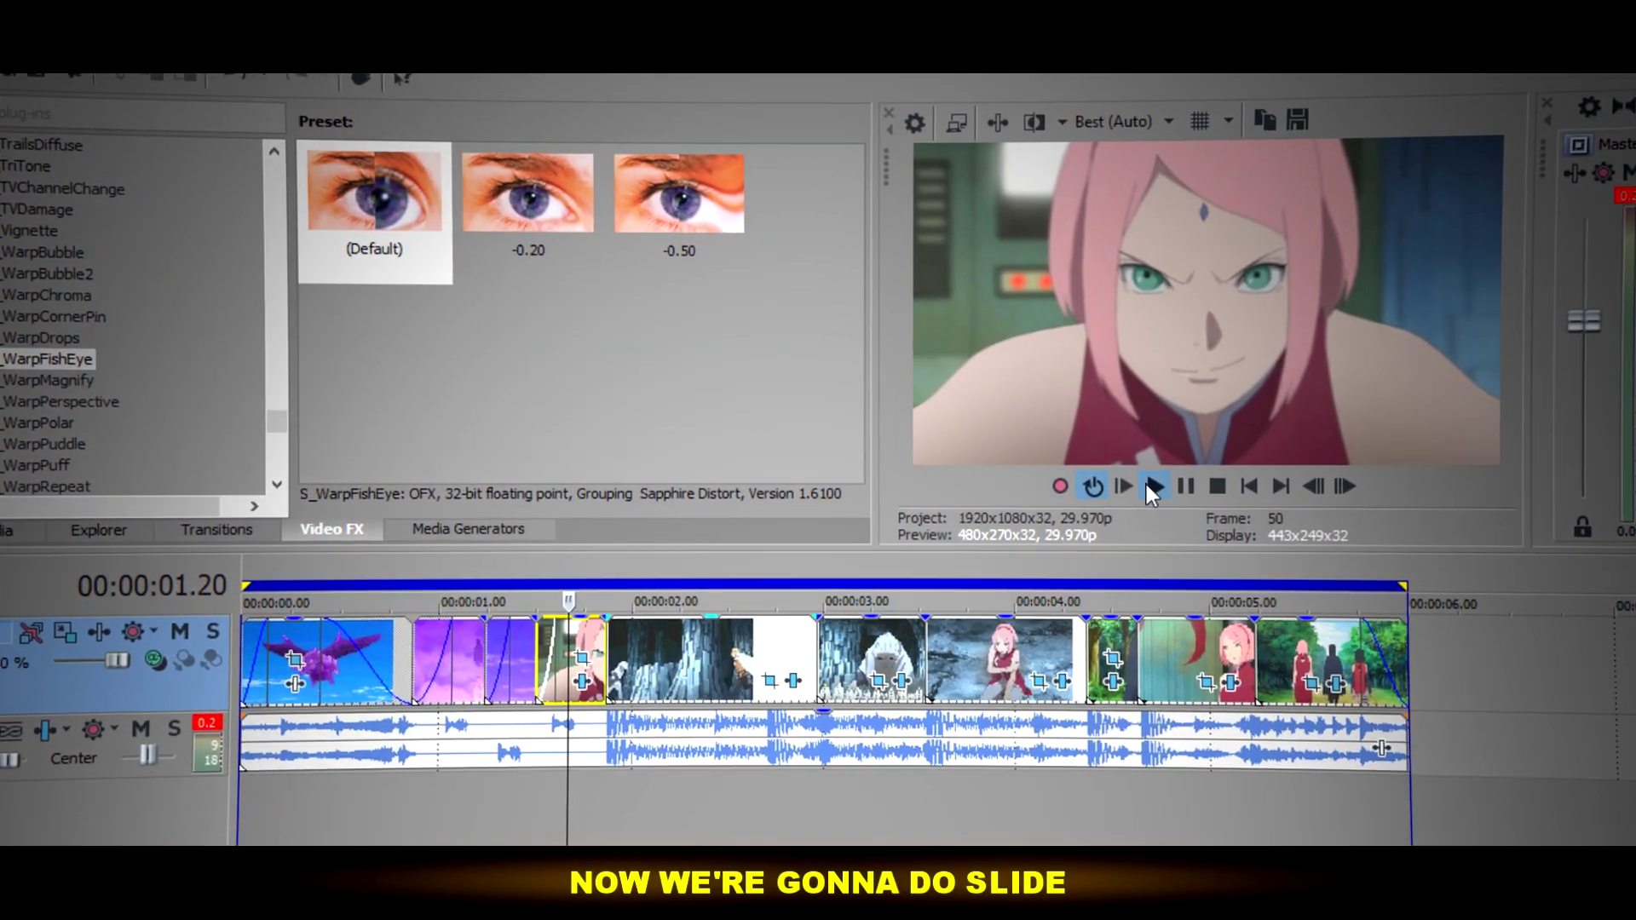
Play back the screen pump transition and stop near frame 82 of the second clip.
click(1150, 486)
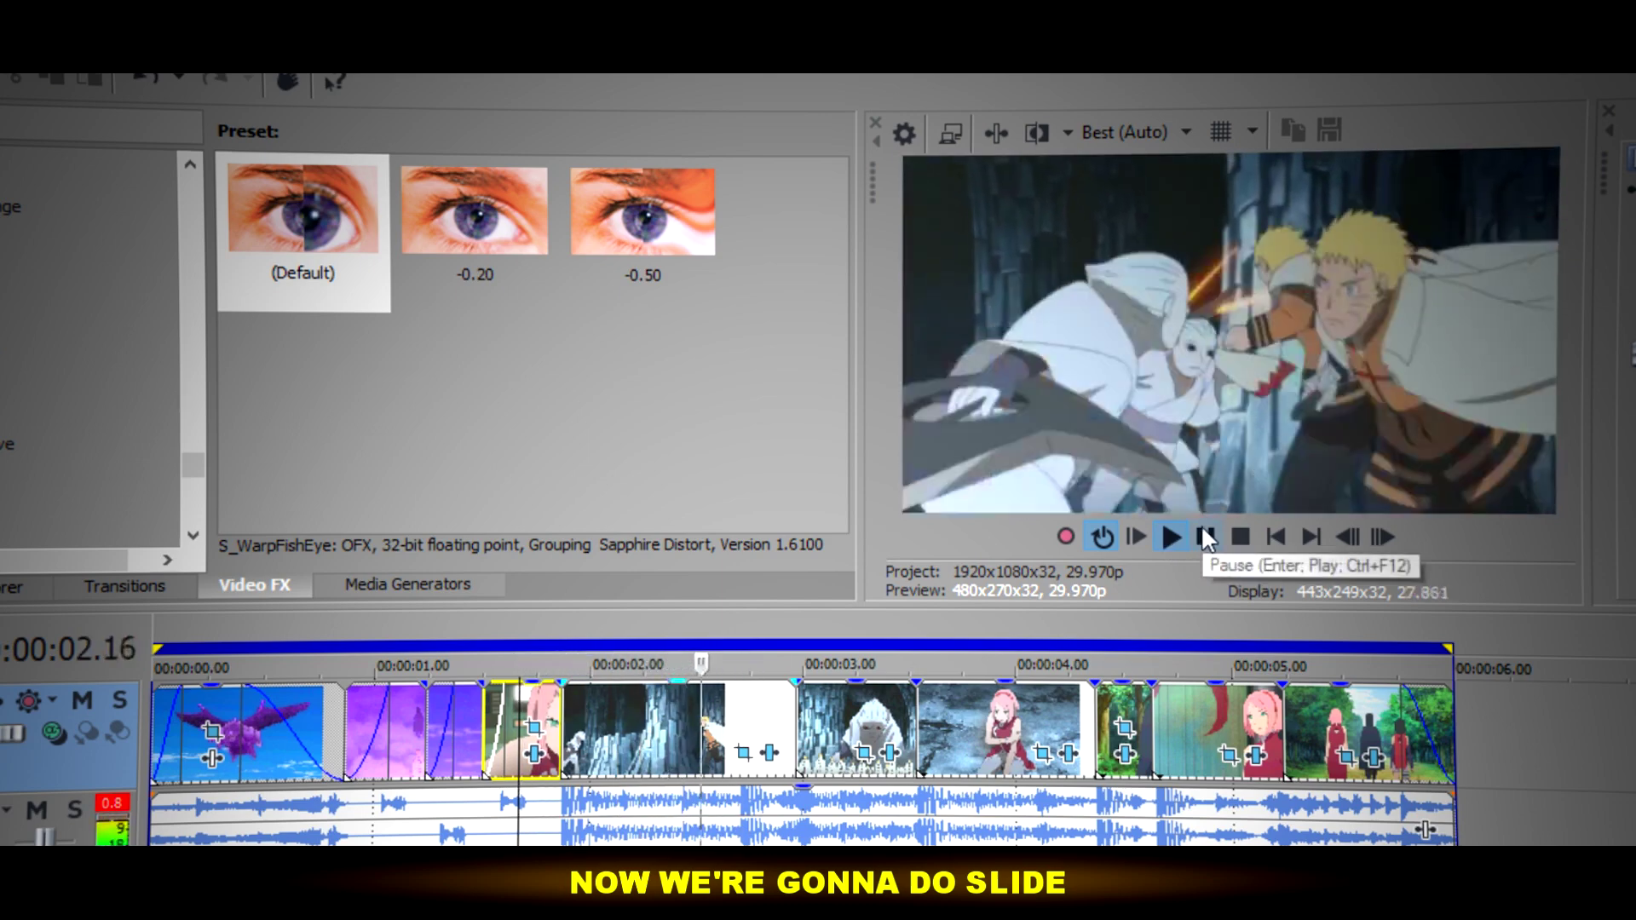
click(1204, 535)
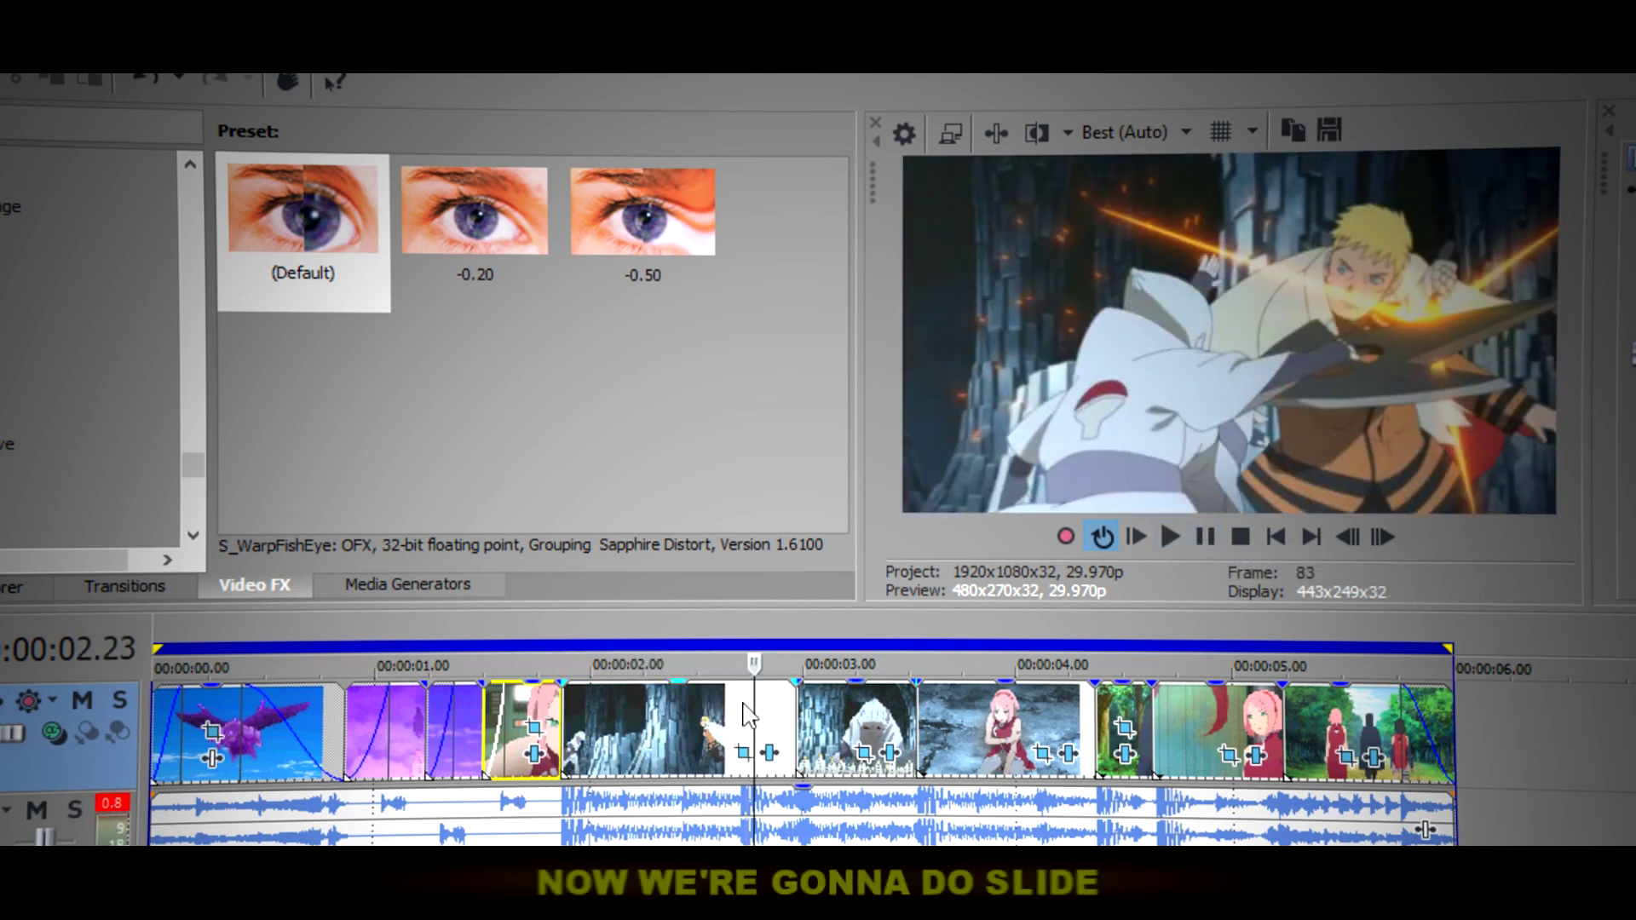
click(718, 717)
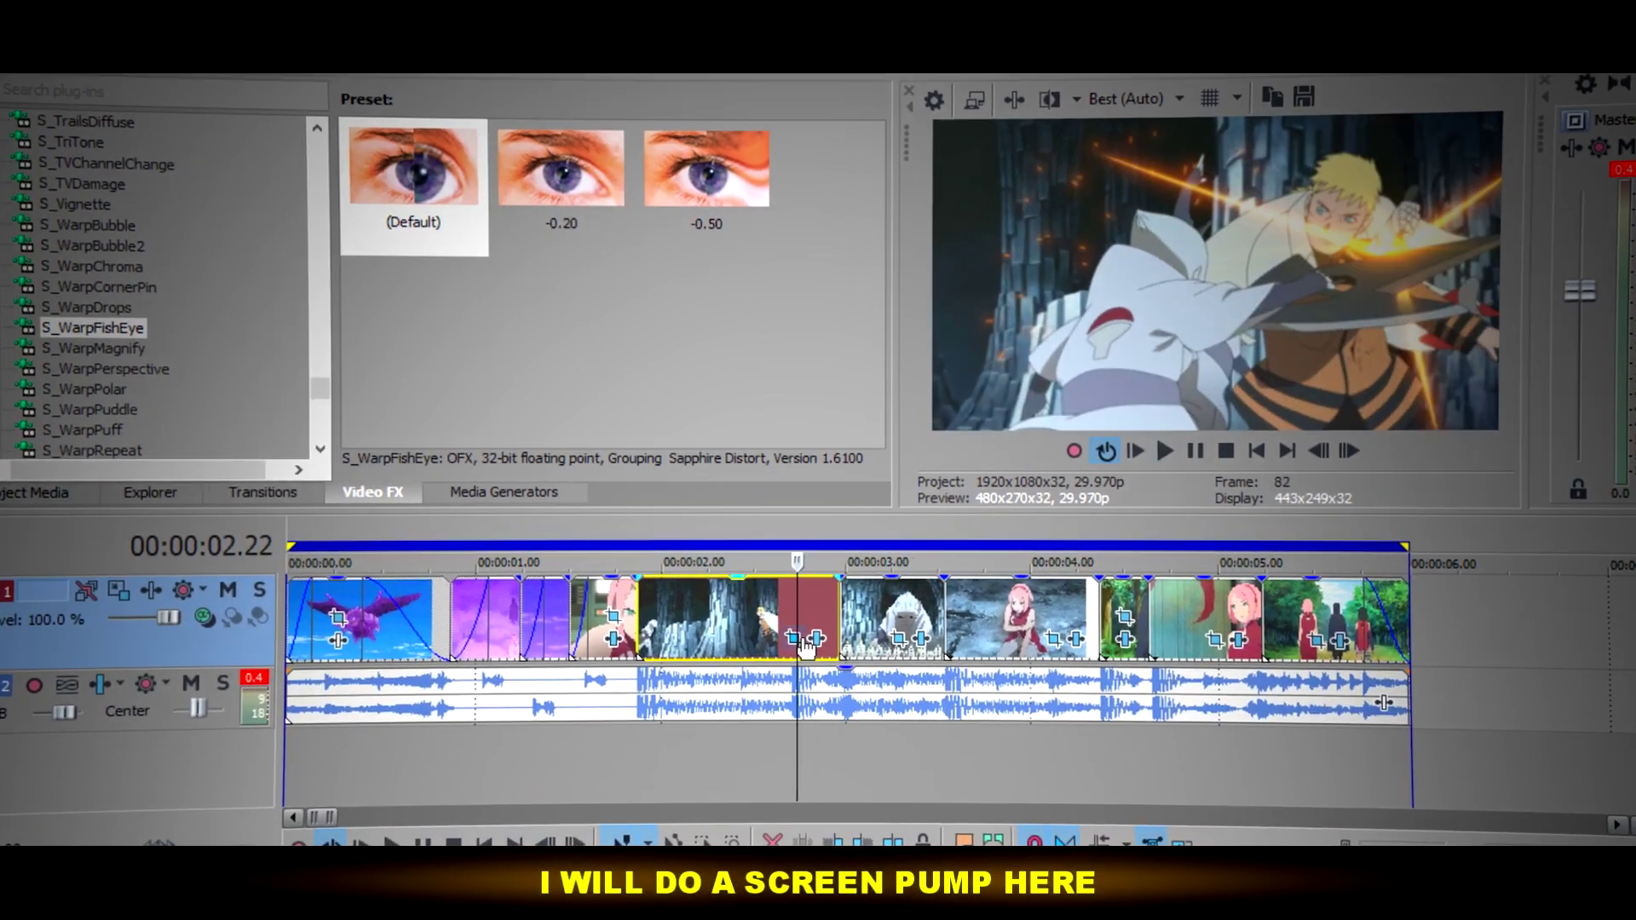
Open the second clip's S_BlurMoCurves effect and move its last Z Dist keyframe to 00:00:00.22.
click(815, 639)
click(286, 140)
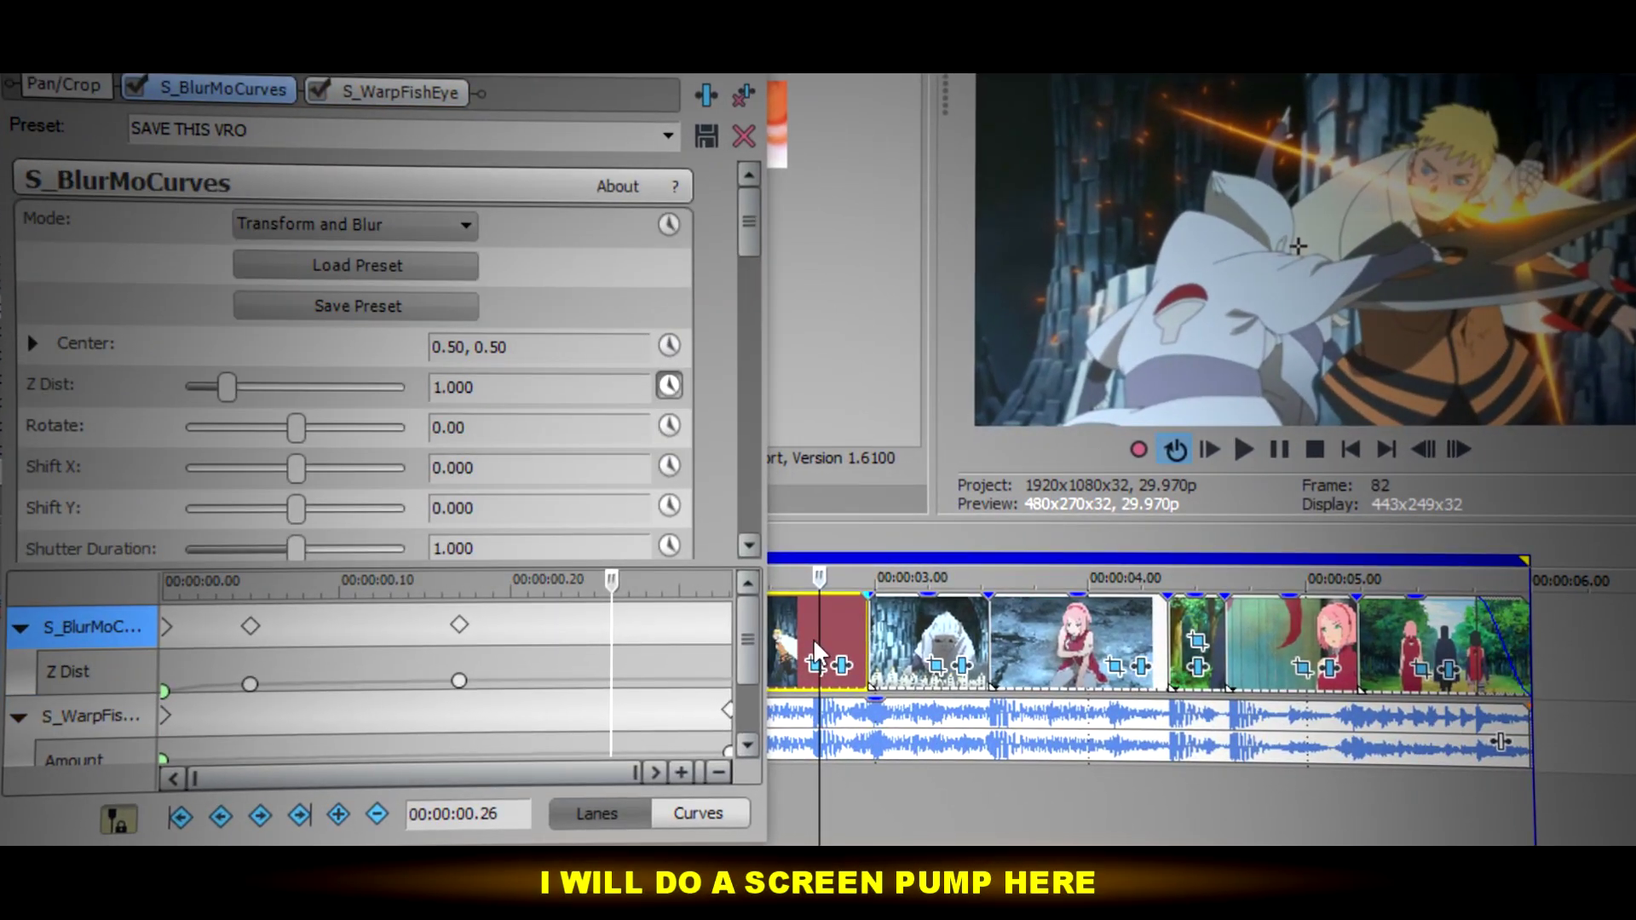
click(814, 641)
scroll(814, 641, up, 2)
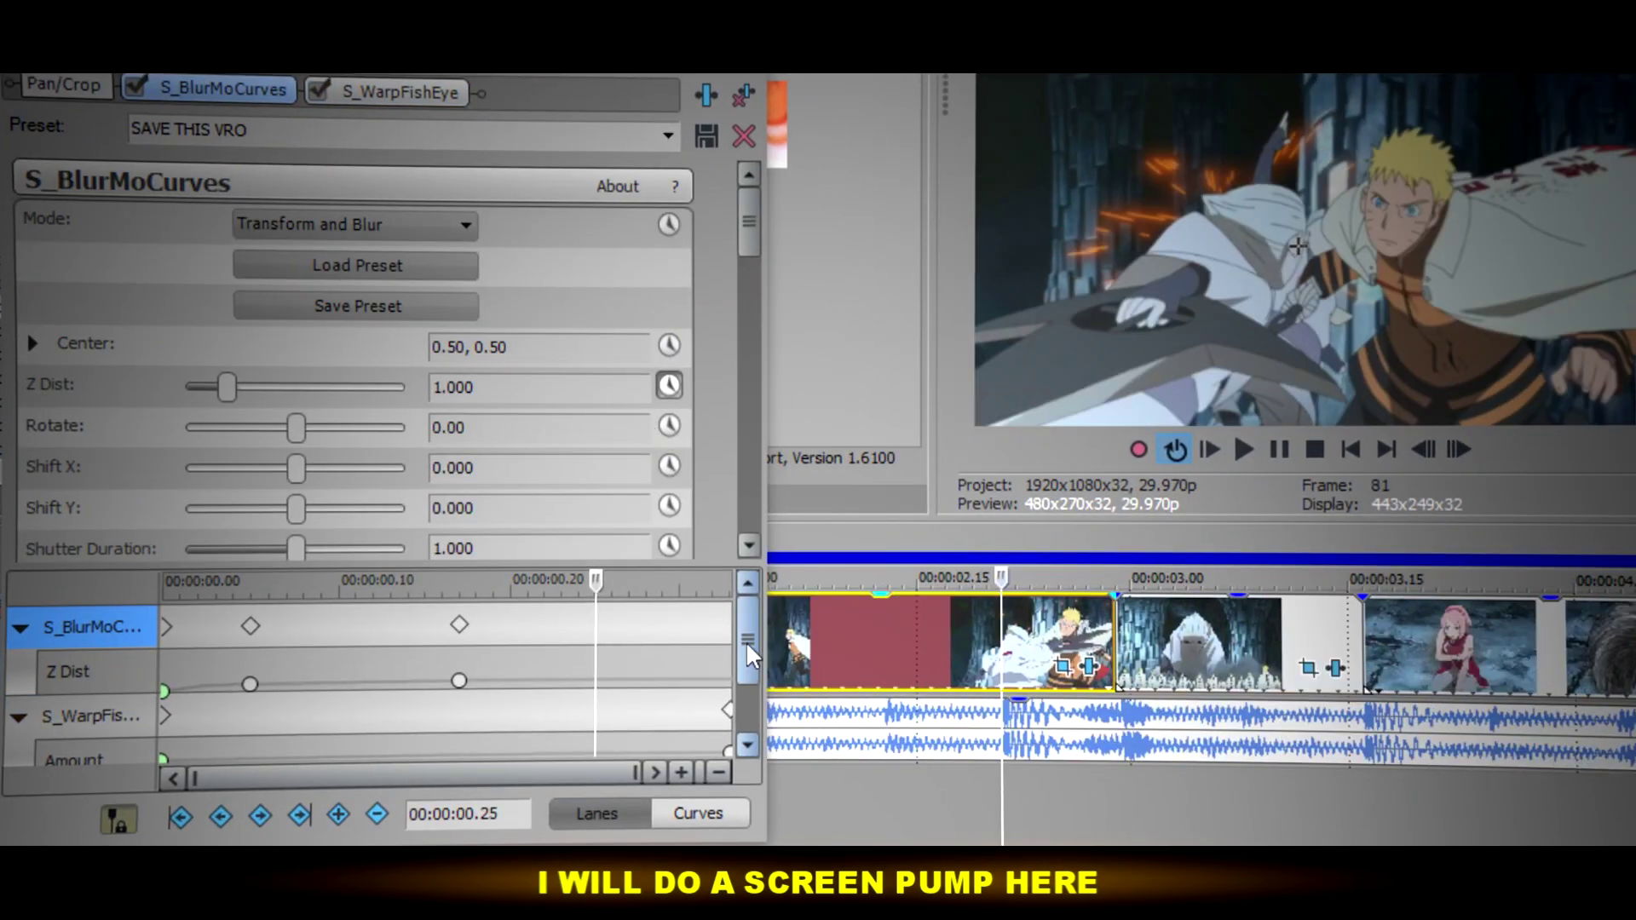
click(560, 679)
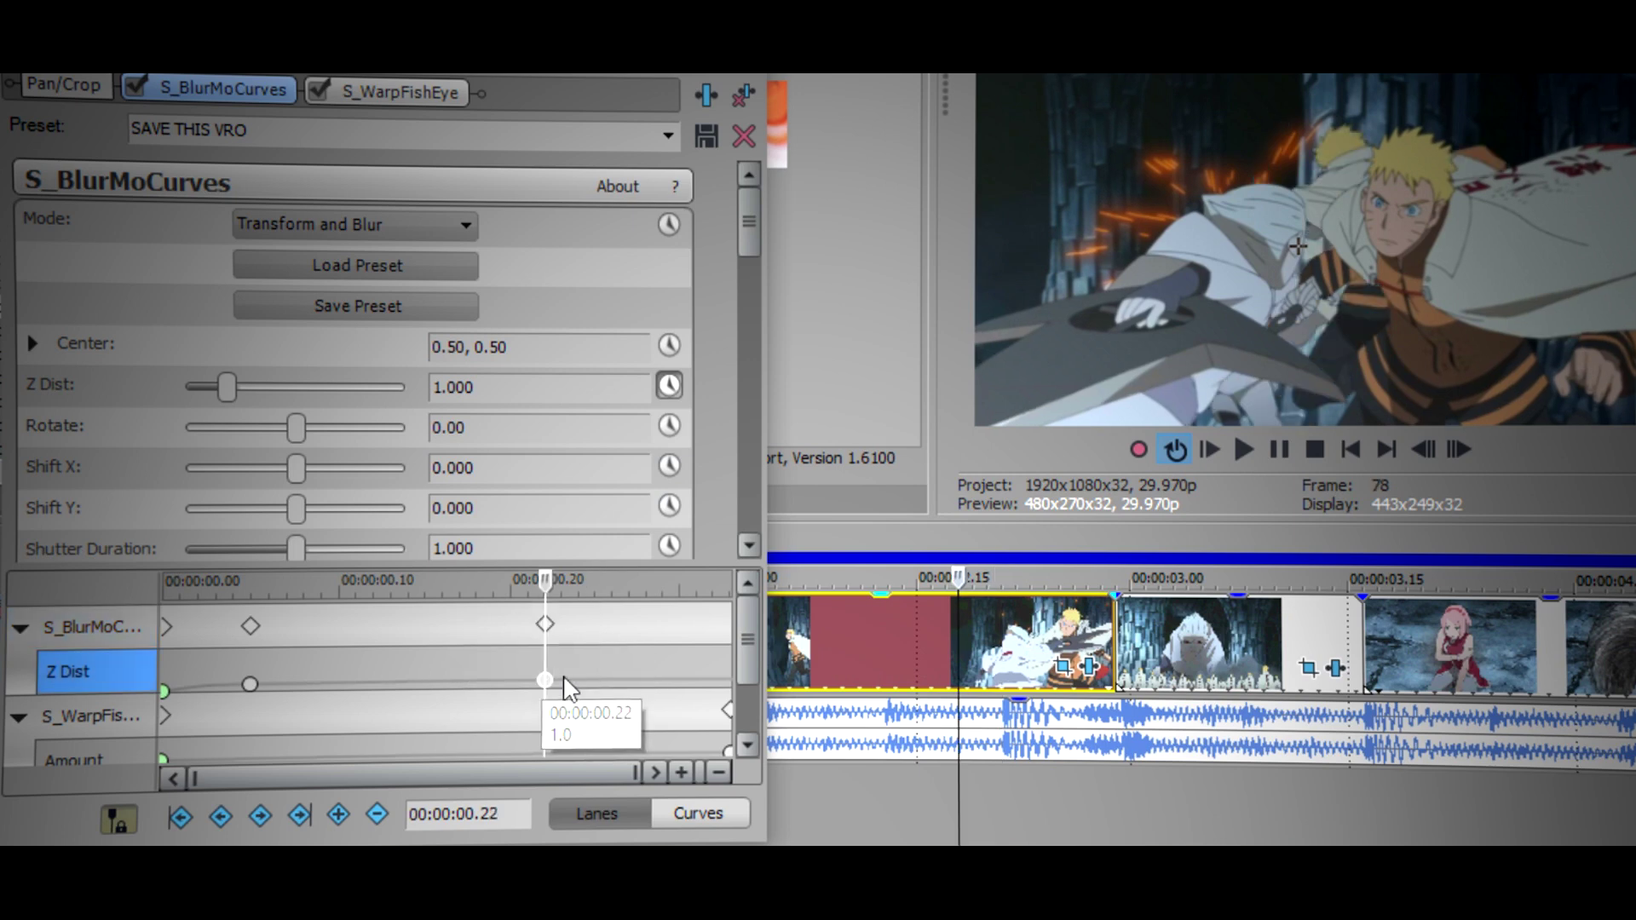
Key Z Dist at 0.5 at 00:00:00.25 and advance the cursor to 00:00:00.28.
click(1000, 718)
double_click(483, 390)
text(0.5)
key(Return)
click(1459, 449)
click(1458, 449)
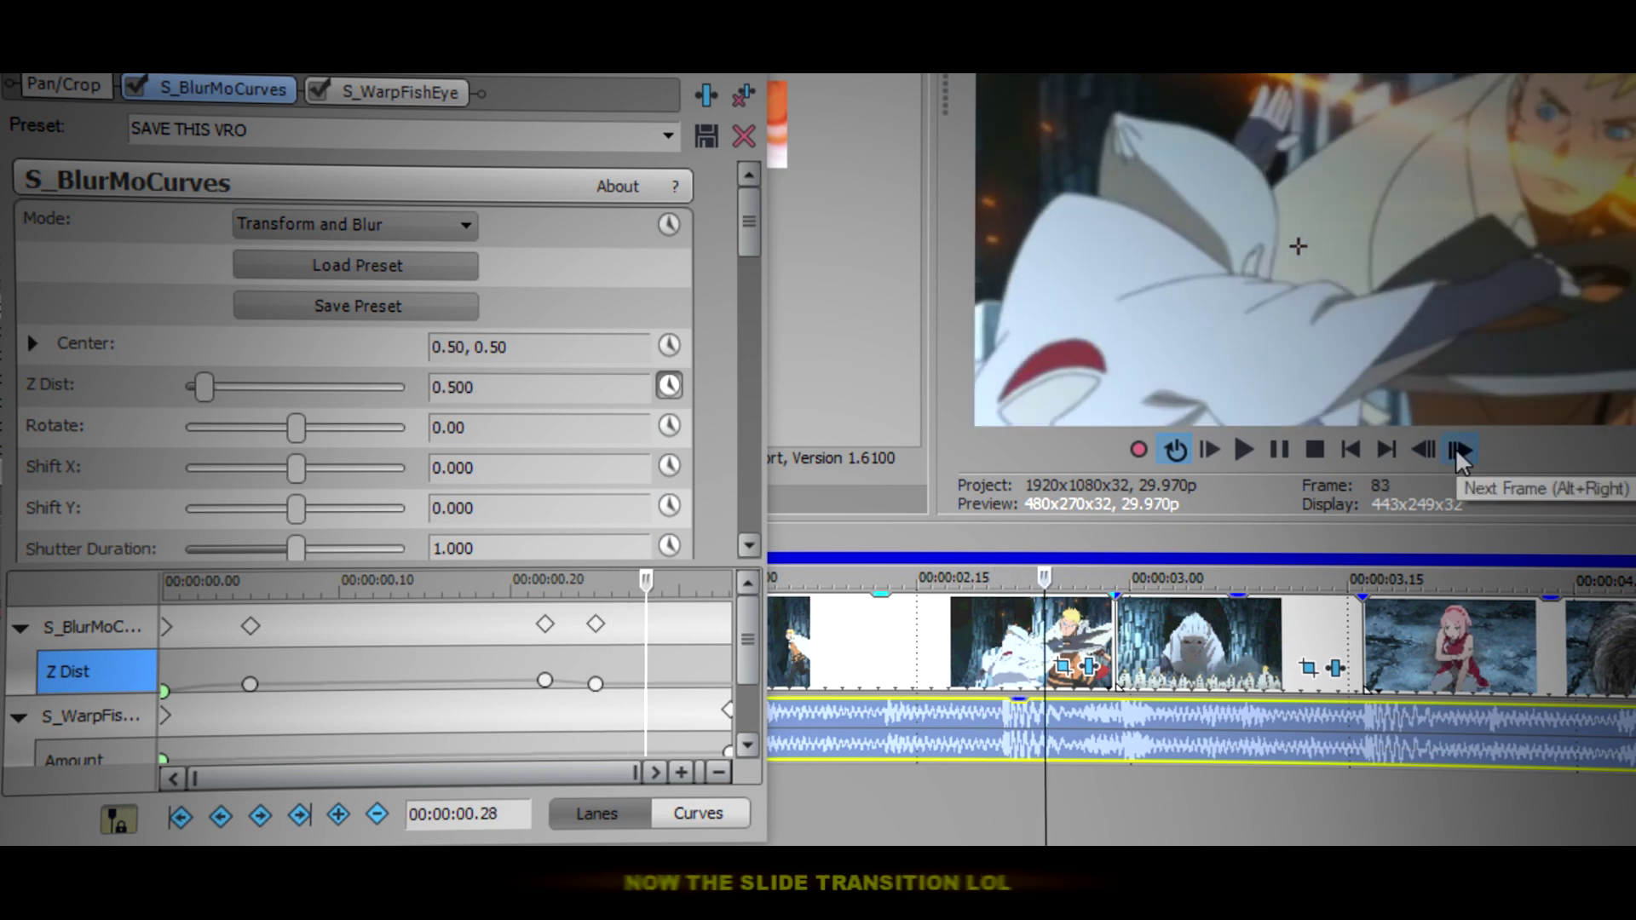
Key Z Dist at 1 at 00:00:00.28 in the second clip's S_BlurMoCurves effect.
click(1458, 449)
text(1)
key(Return)
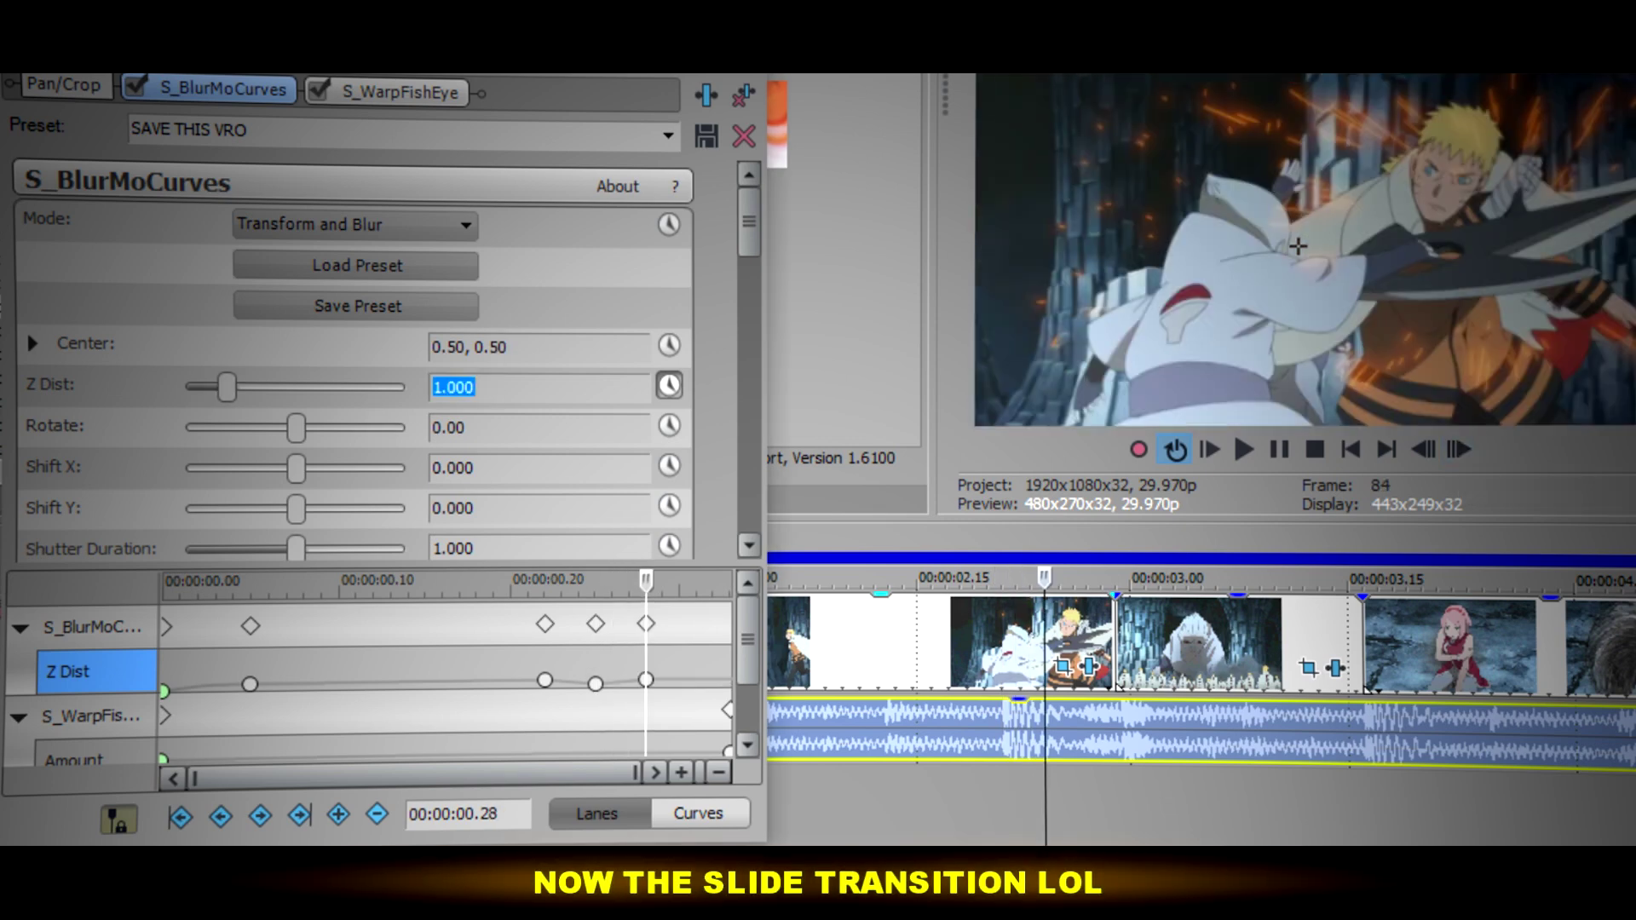
Set the Z Dist keyframe at 00:00:00.22 to Slow Fade and the one at 00:00:00.25 to Fast Fade.
right_click(545, 678)
click(648, 517)
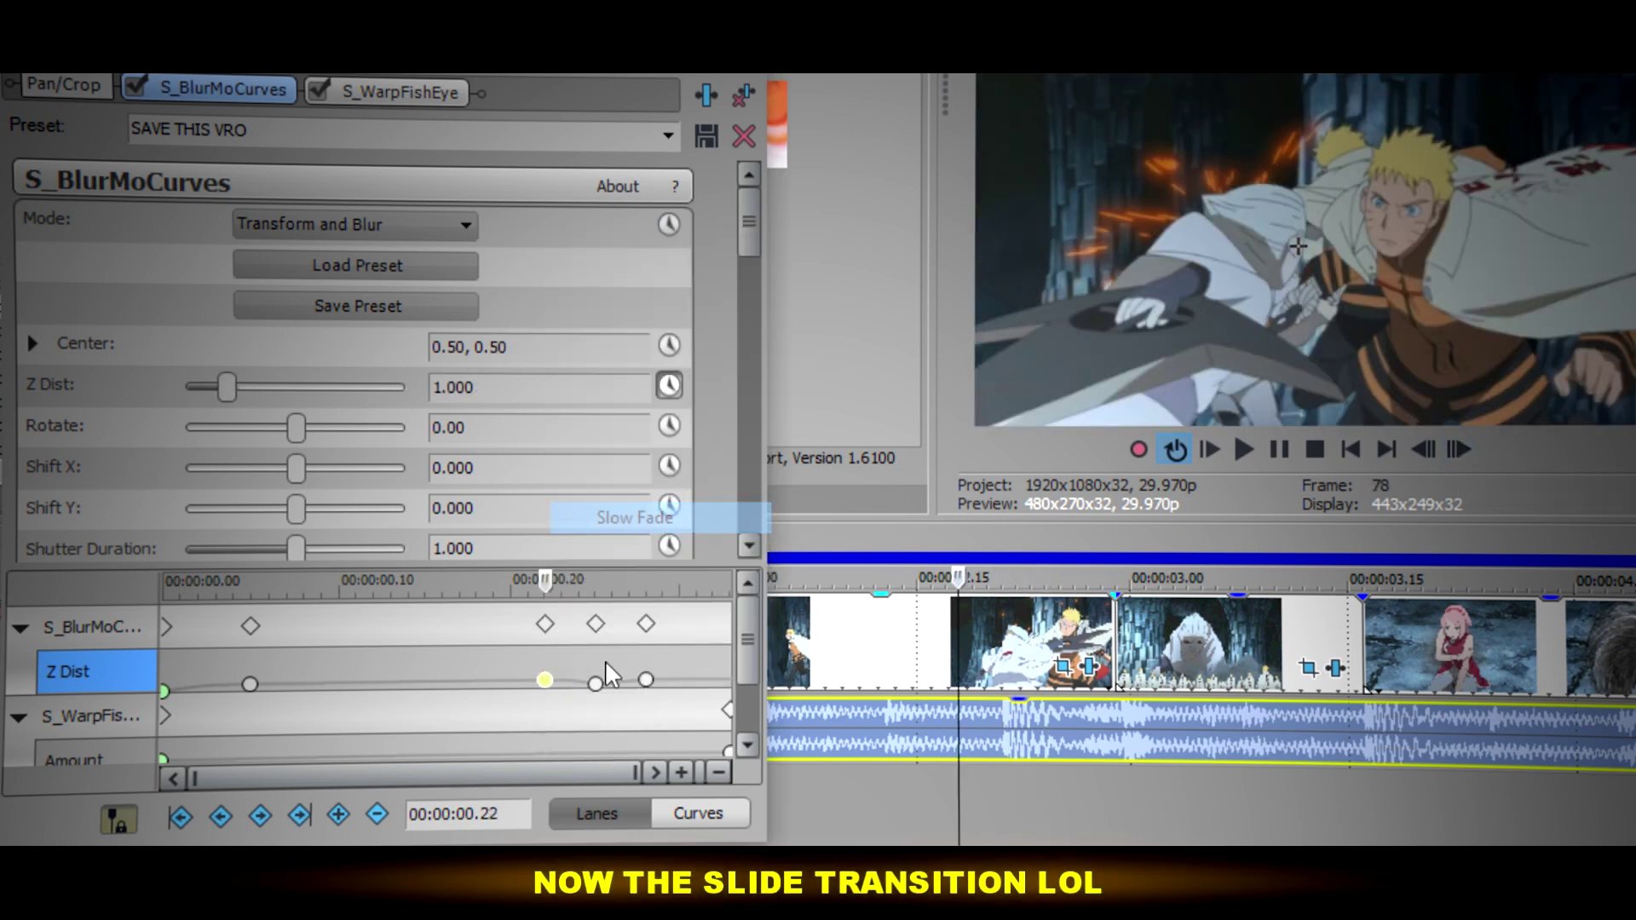
click(596, 683)
right_click(596, 683)
click(647, 496)
click(646, 681)
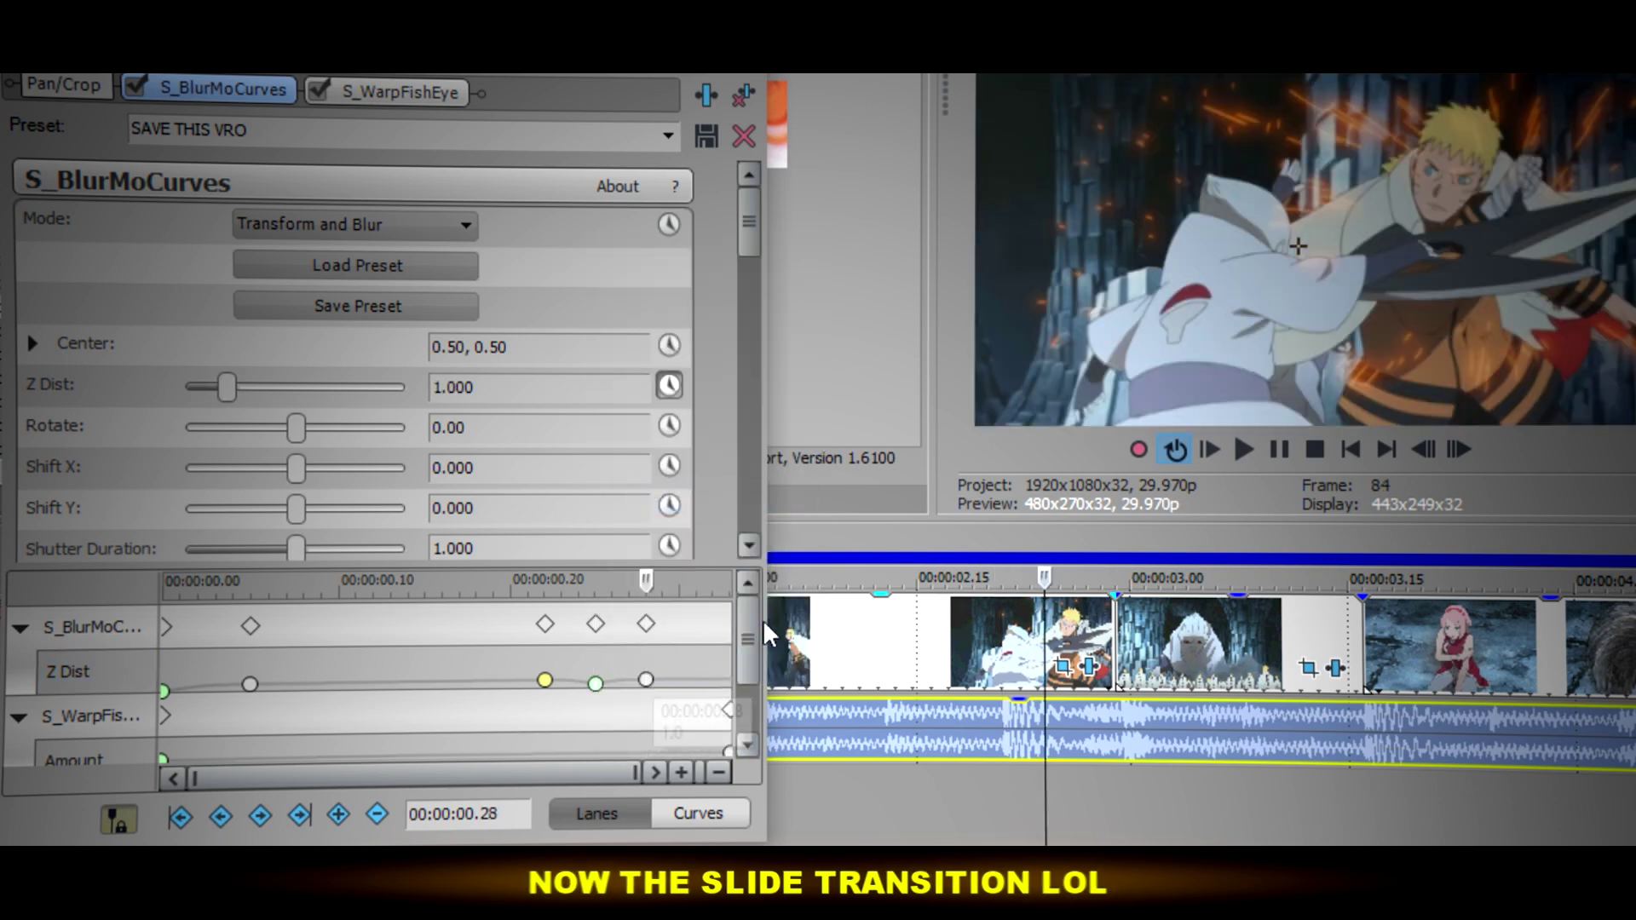
Enable animation for Shift X and move its first keyframe to 00:00:00.25.
scroll(96, 469, down, 2)
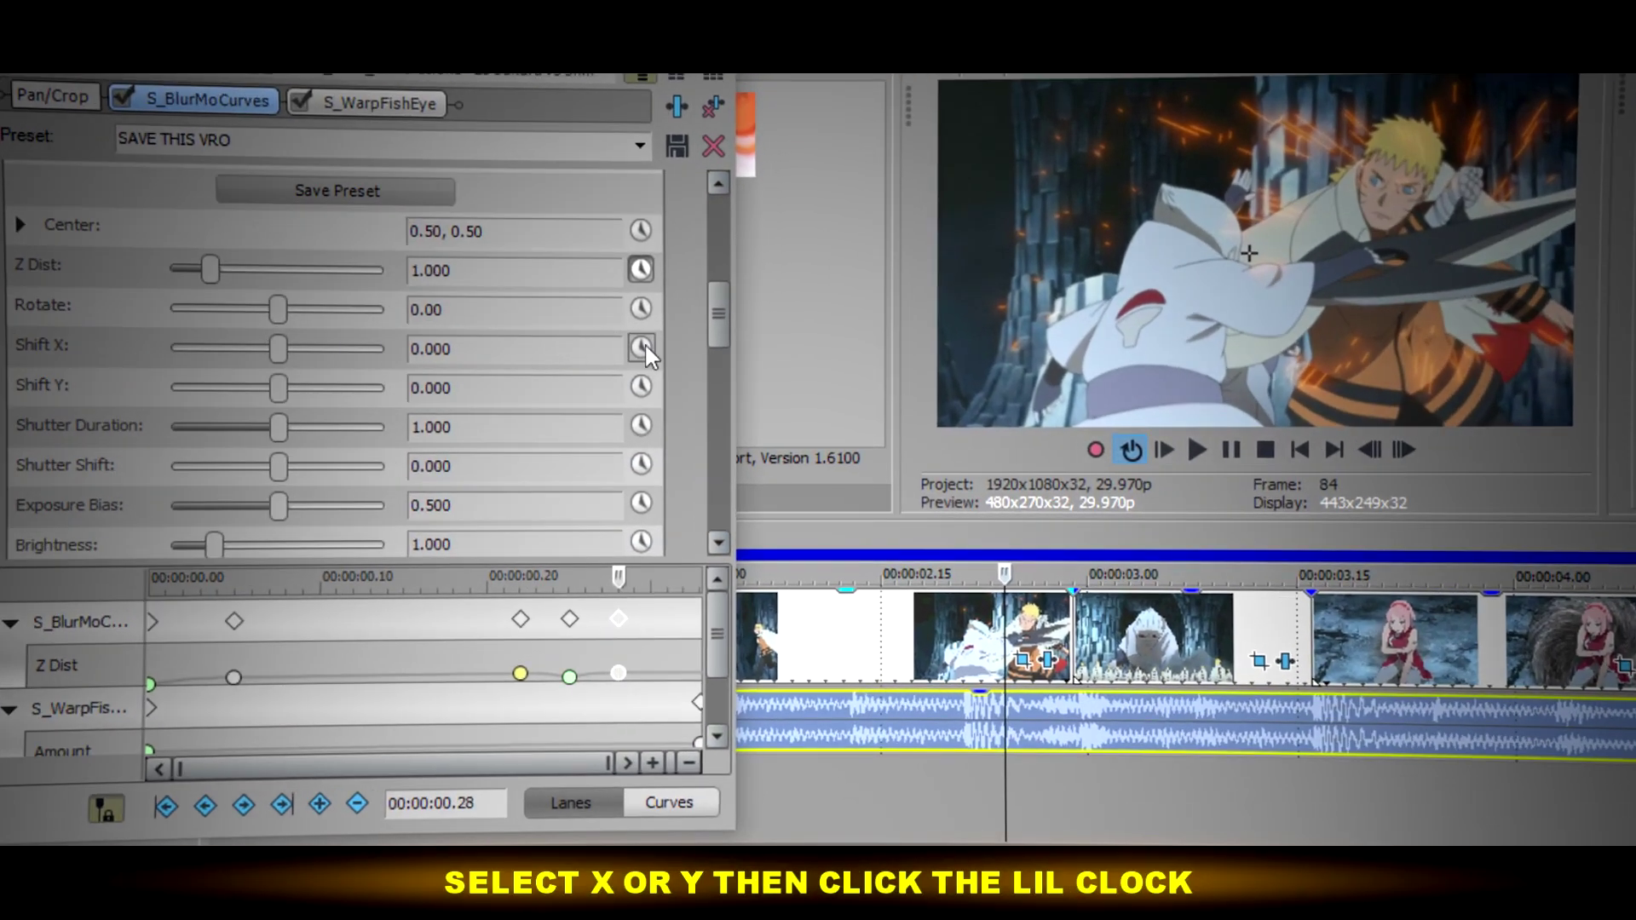
click(641, 347)
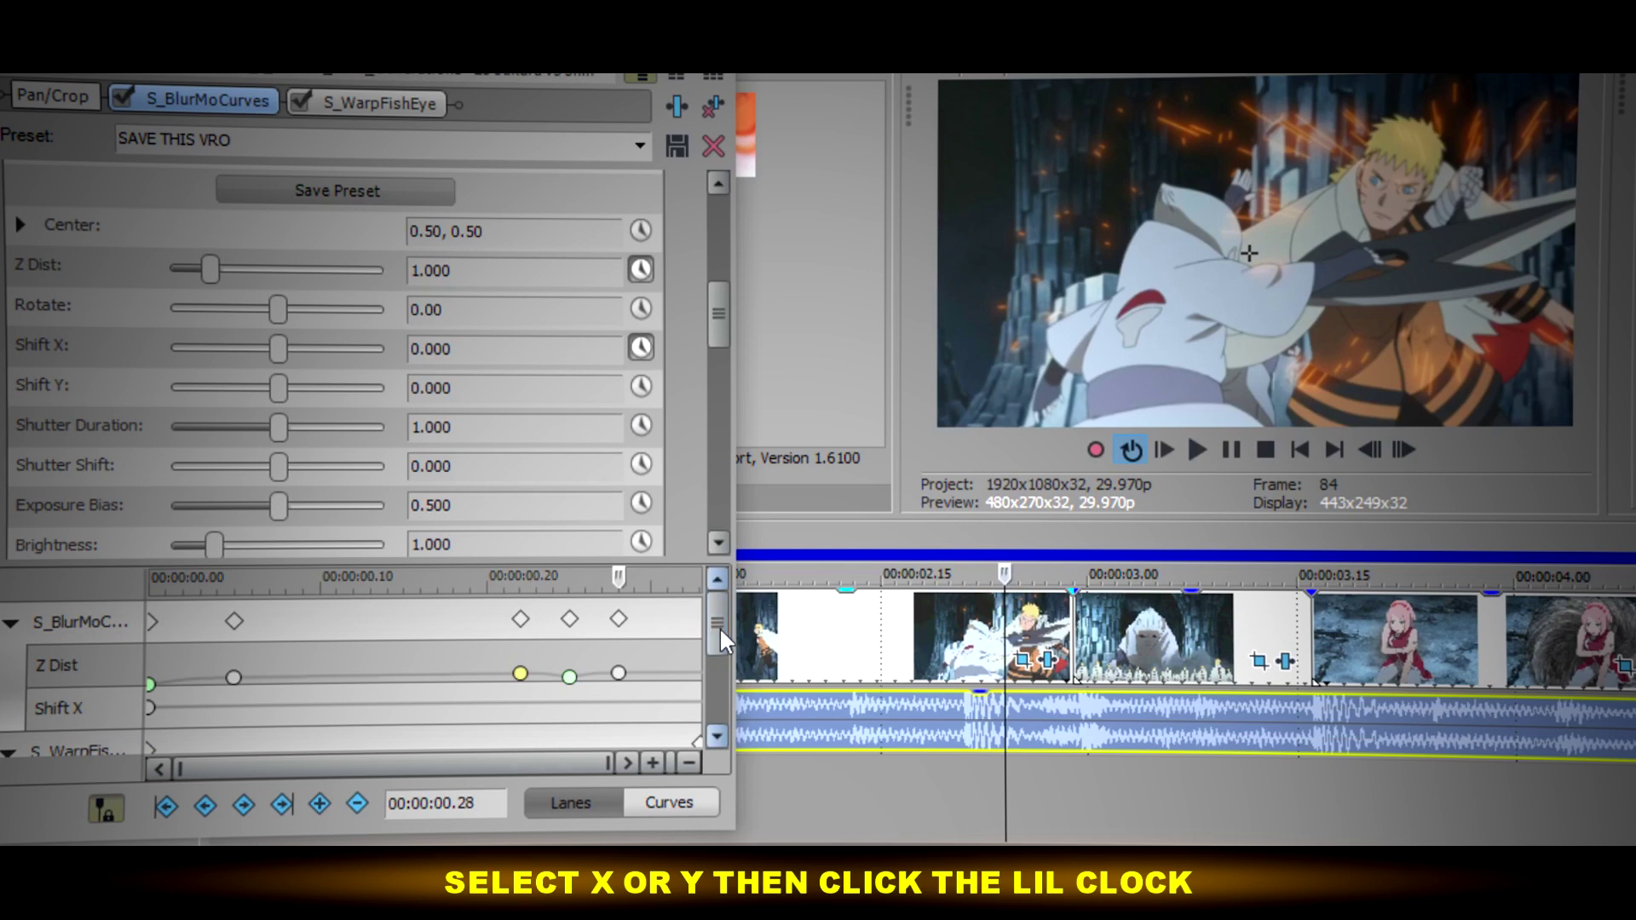
scroll(302, 690, down, 2)
scroll(121, 692, up, 1)
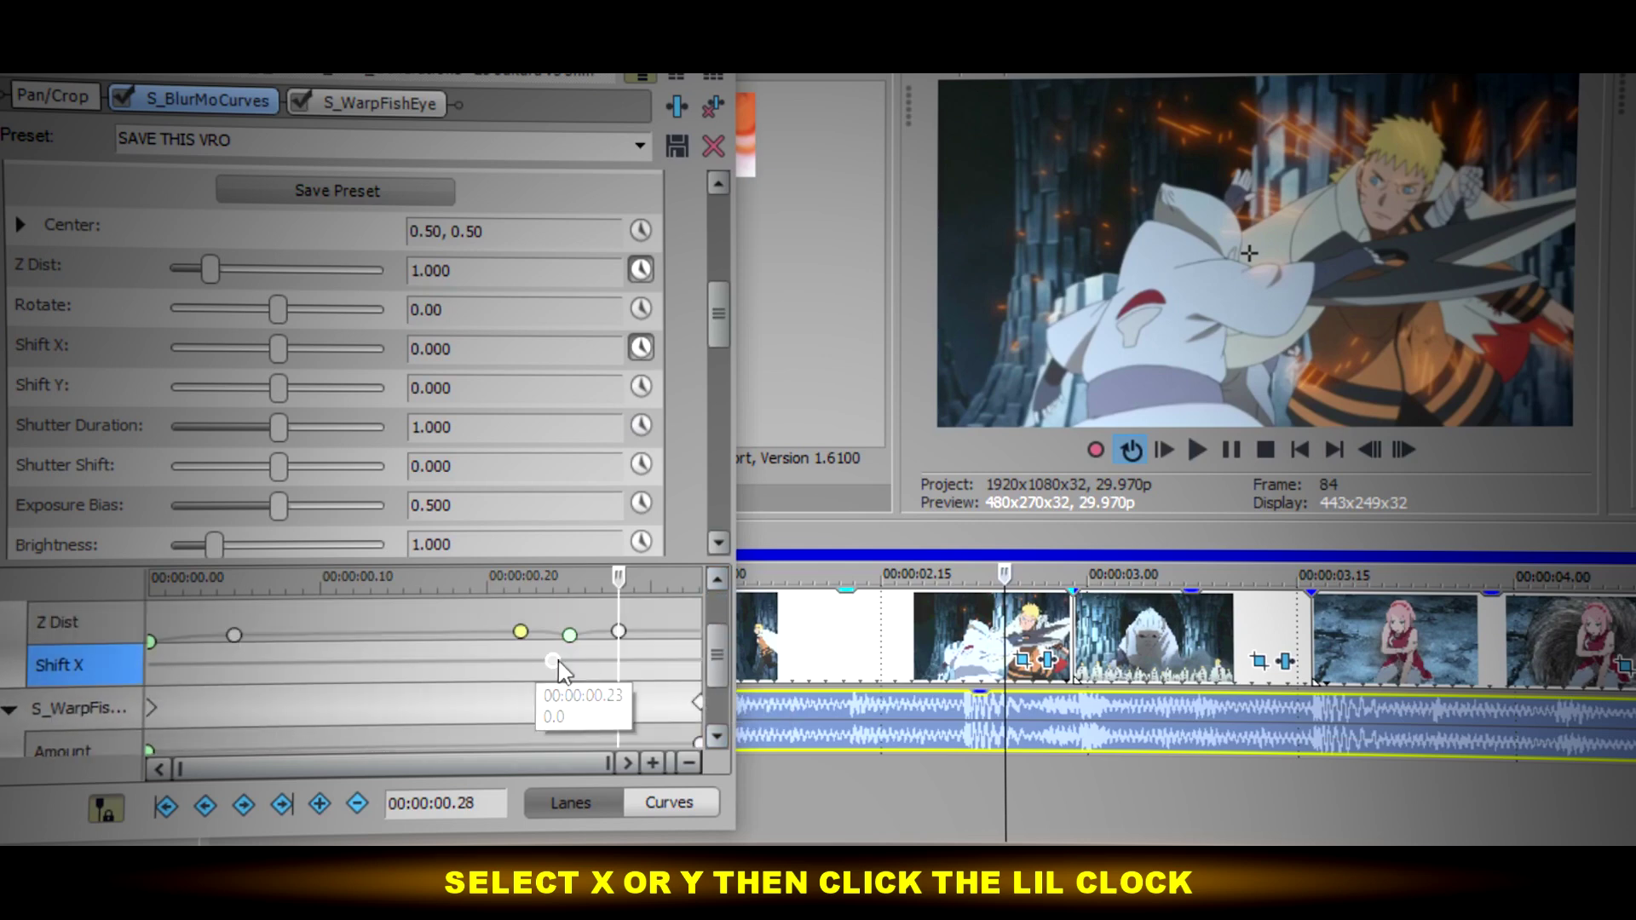
Add a Shift X keyframe at 00:00:00.29.
drag(619, 575, 752, 579)
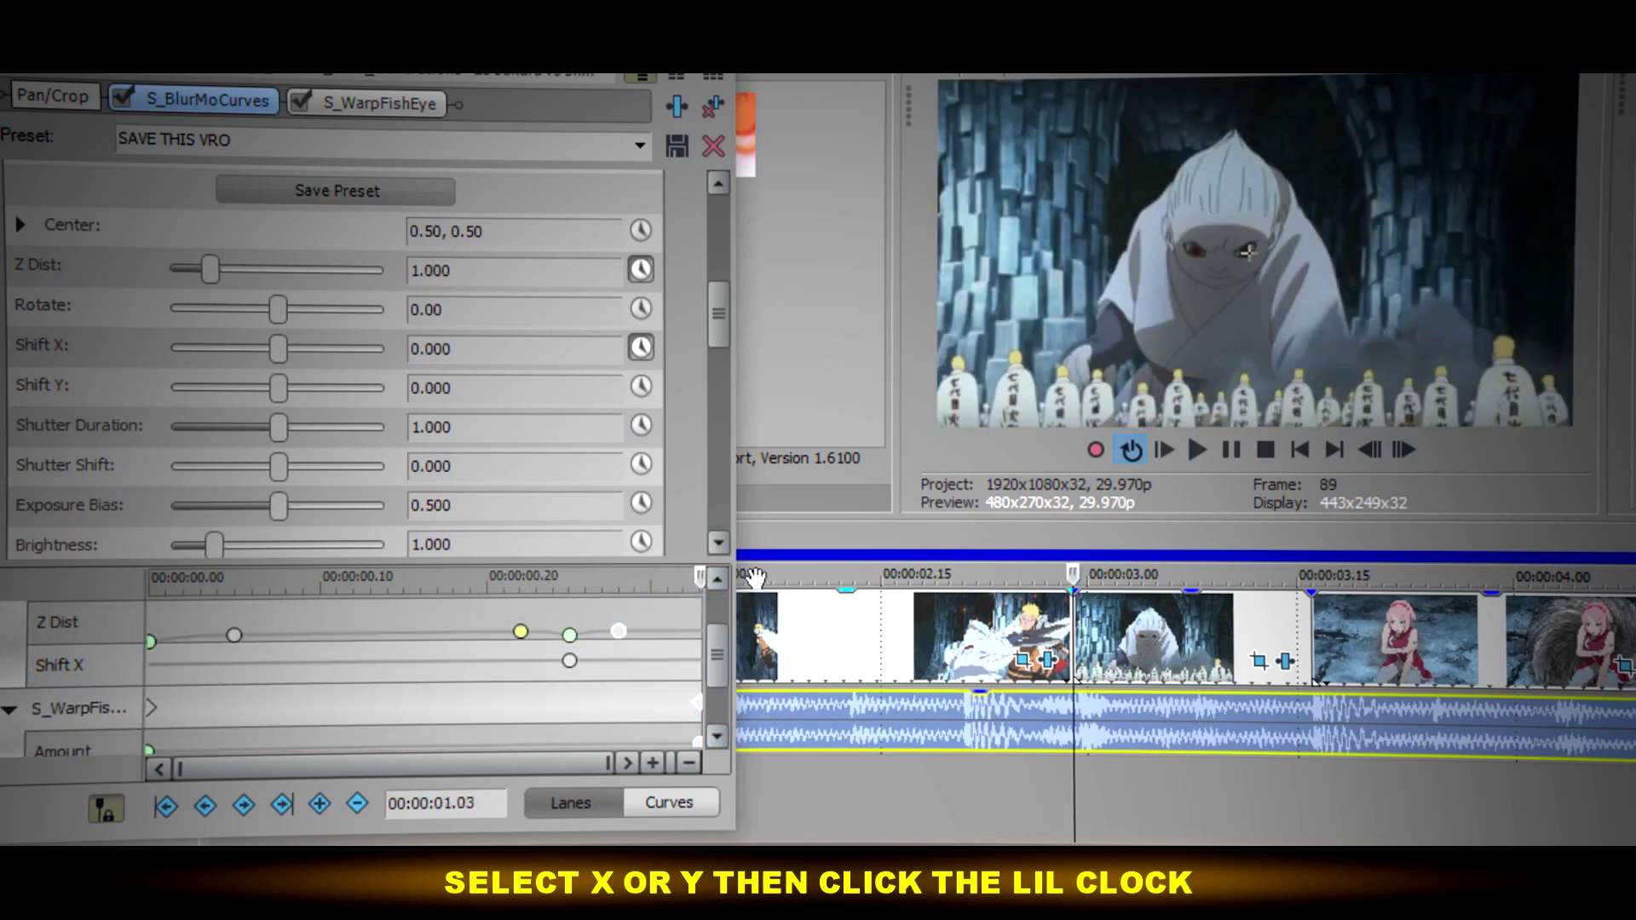
click(1369, 450)
click(1369, 451)
click(1369, 451)
click(1369, 451)
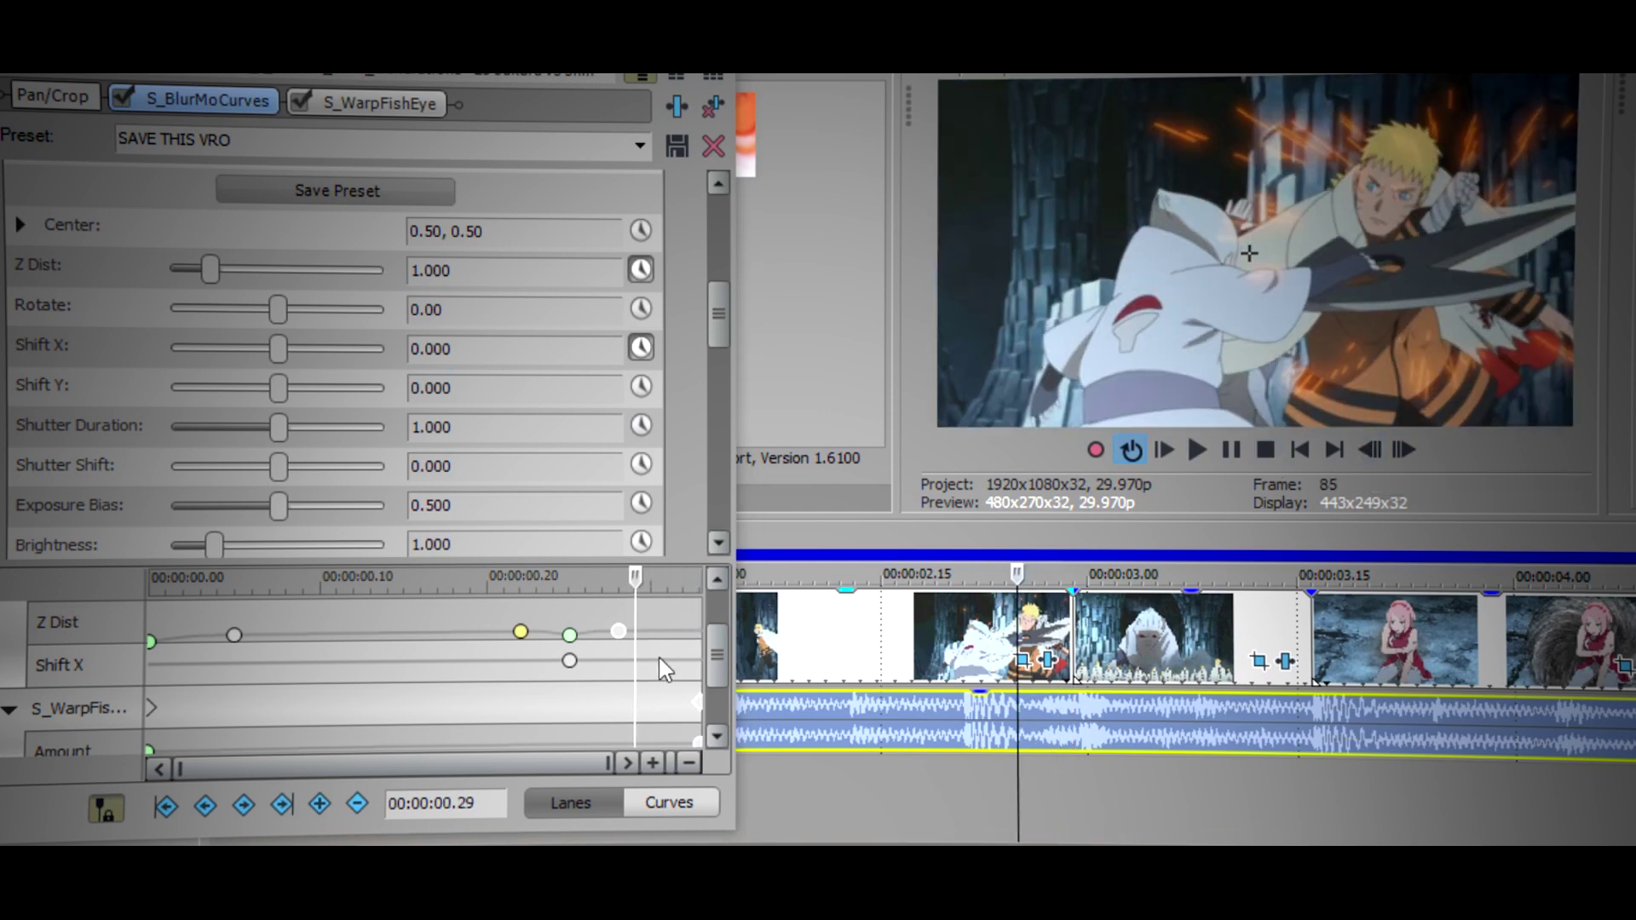
double_click(632, 661)
Key Shift X at 0.400 at 00:00:01.01 and move that keyframe to the clip's end.
click(662, 658)
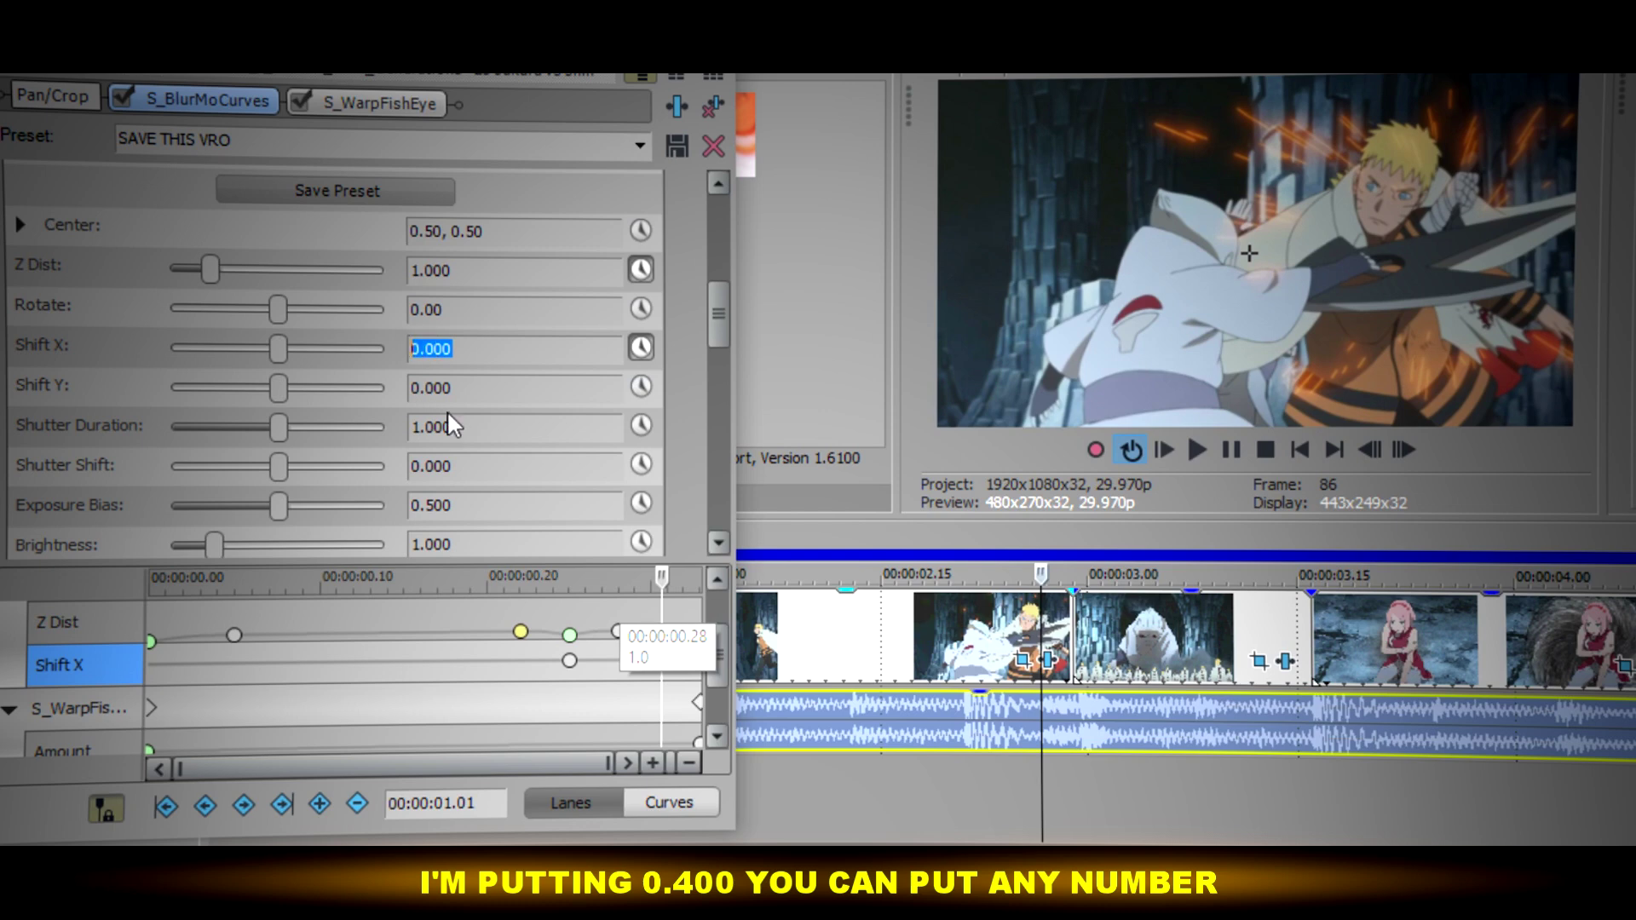
drag(278, 349, 330, 347)
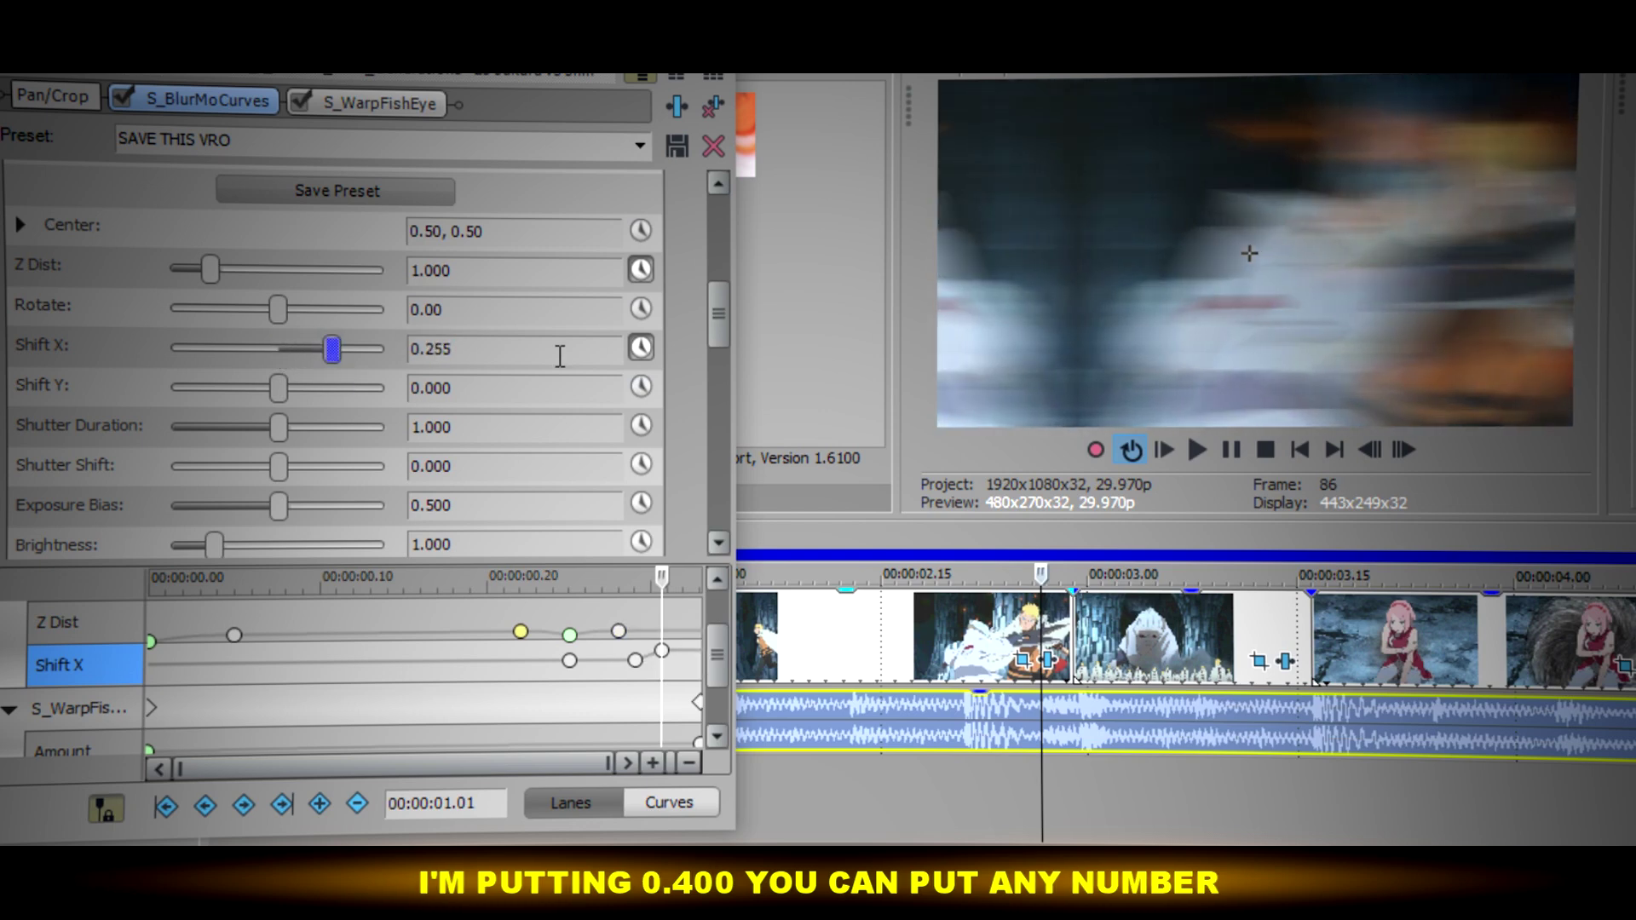
double_click(429, 349)
text(40)
key(Return)
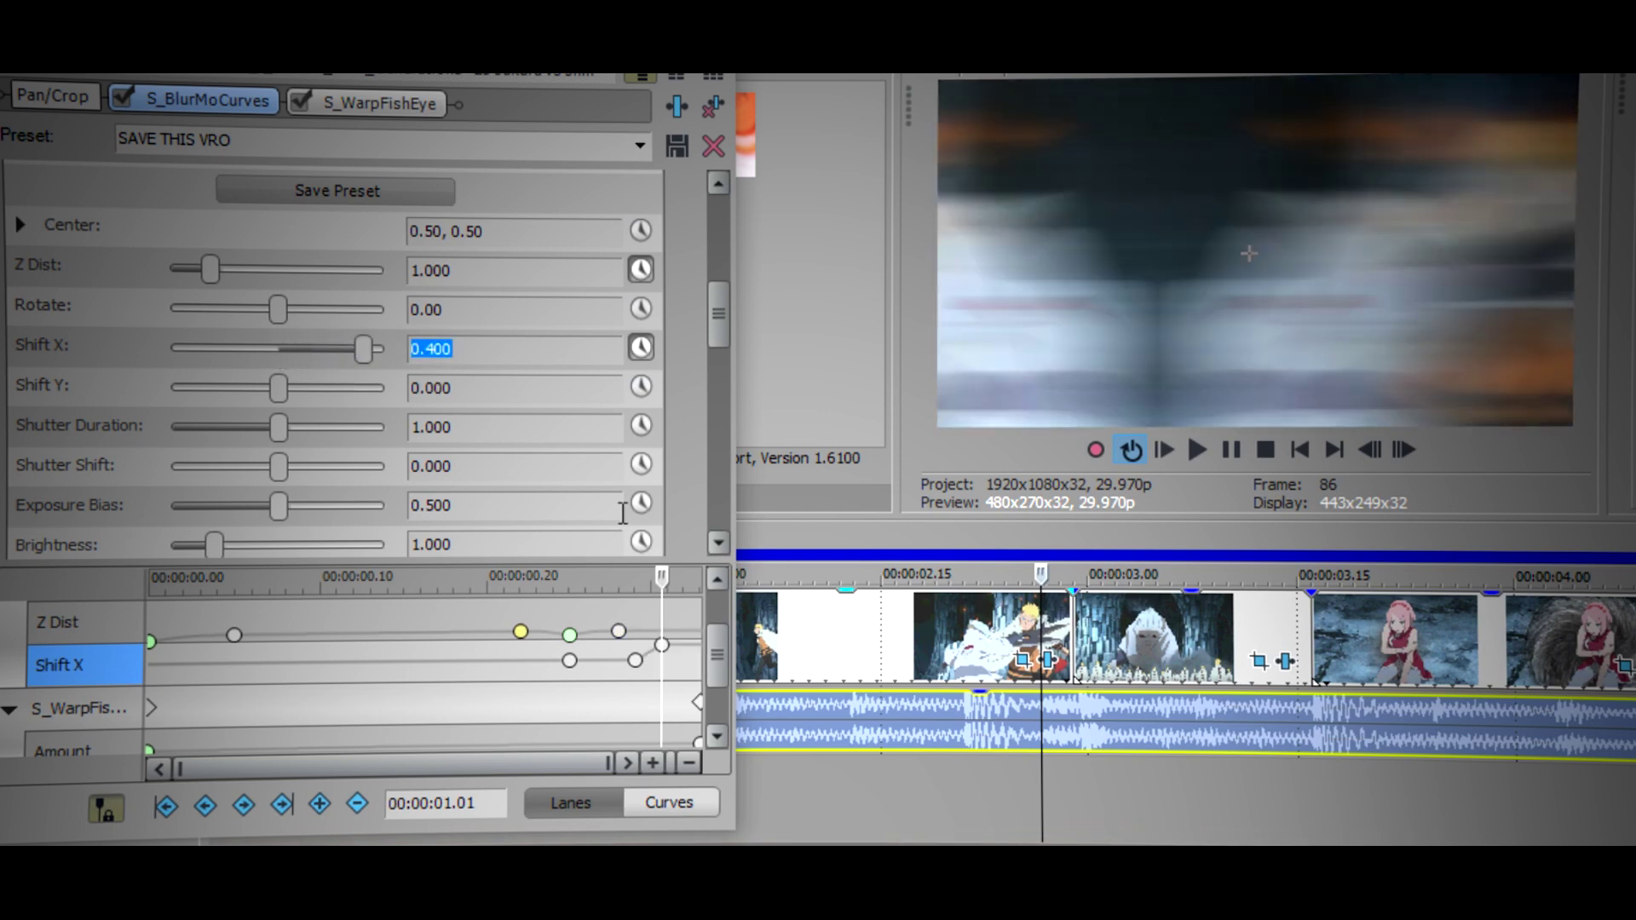
drag(750, 645, 750, 649)
Move the first Shift X keyframe to 00:00:00.24.
click(637, 657)
click(1373, 447)
click(1373, 446)
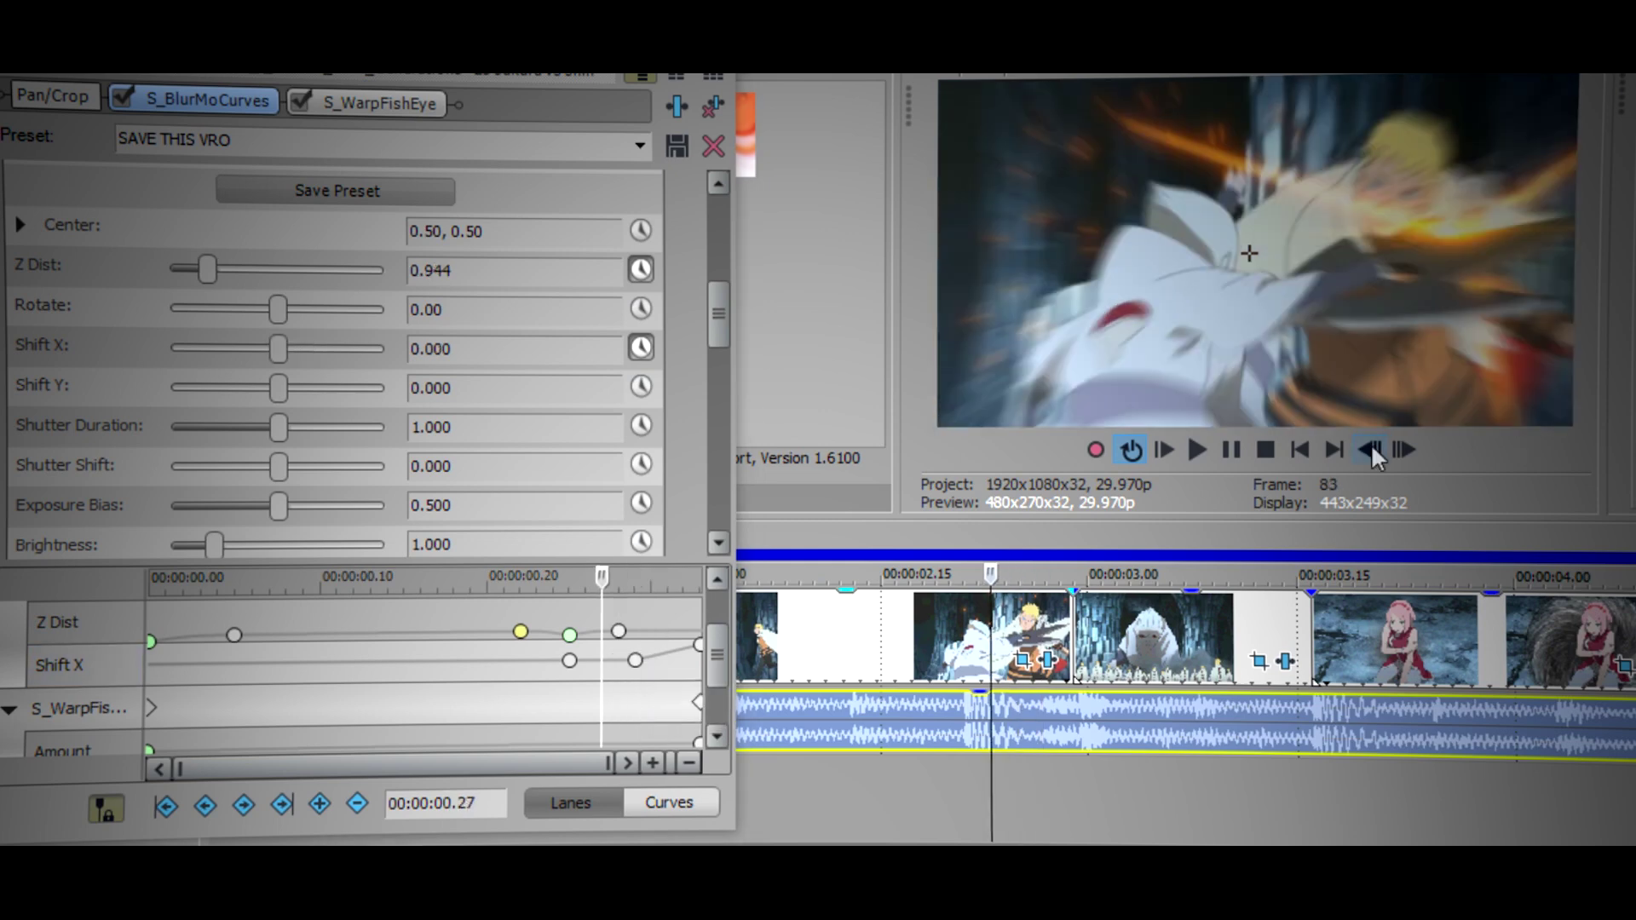
click(1372, 446)
click(1372, 446)
click(1373, 446)
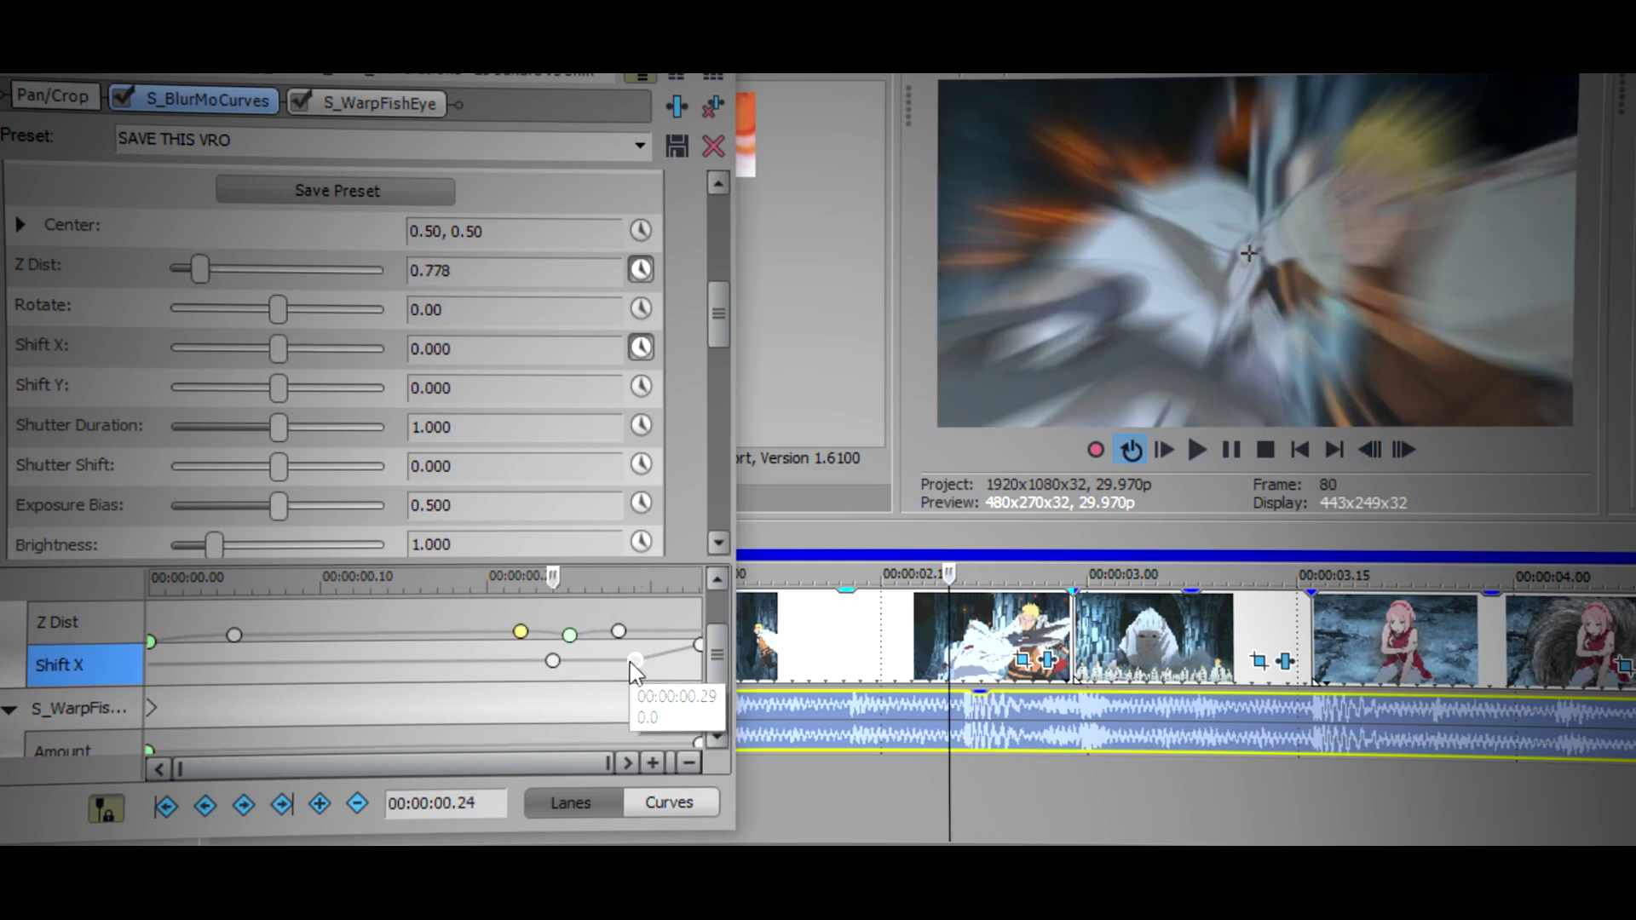
Set the Shift X keyframe at 00:00:00.29 to 0.100.
click(634, 661)
text(1)
key(Return)
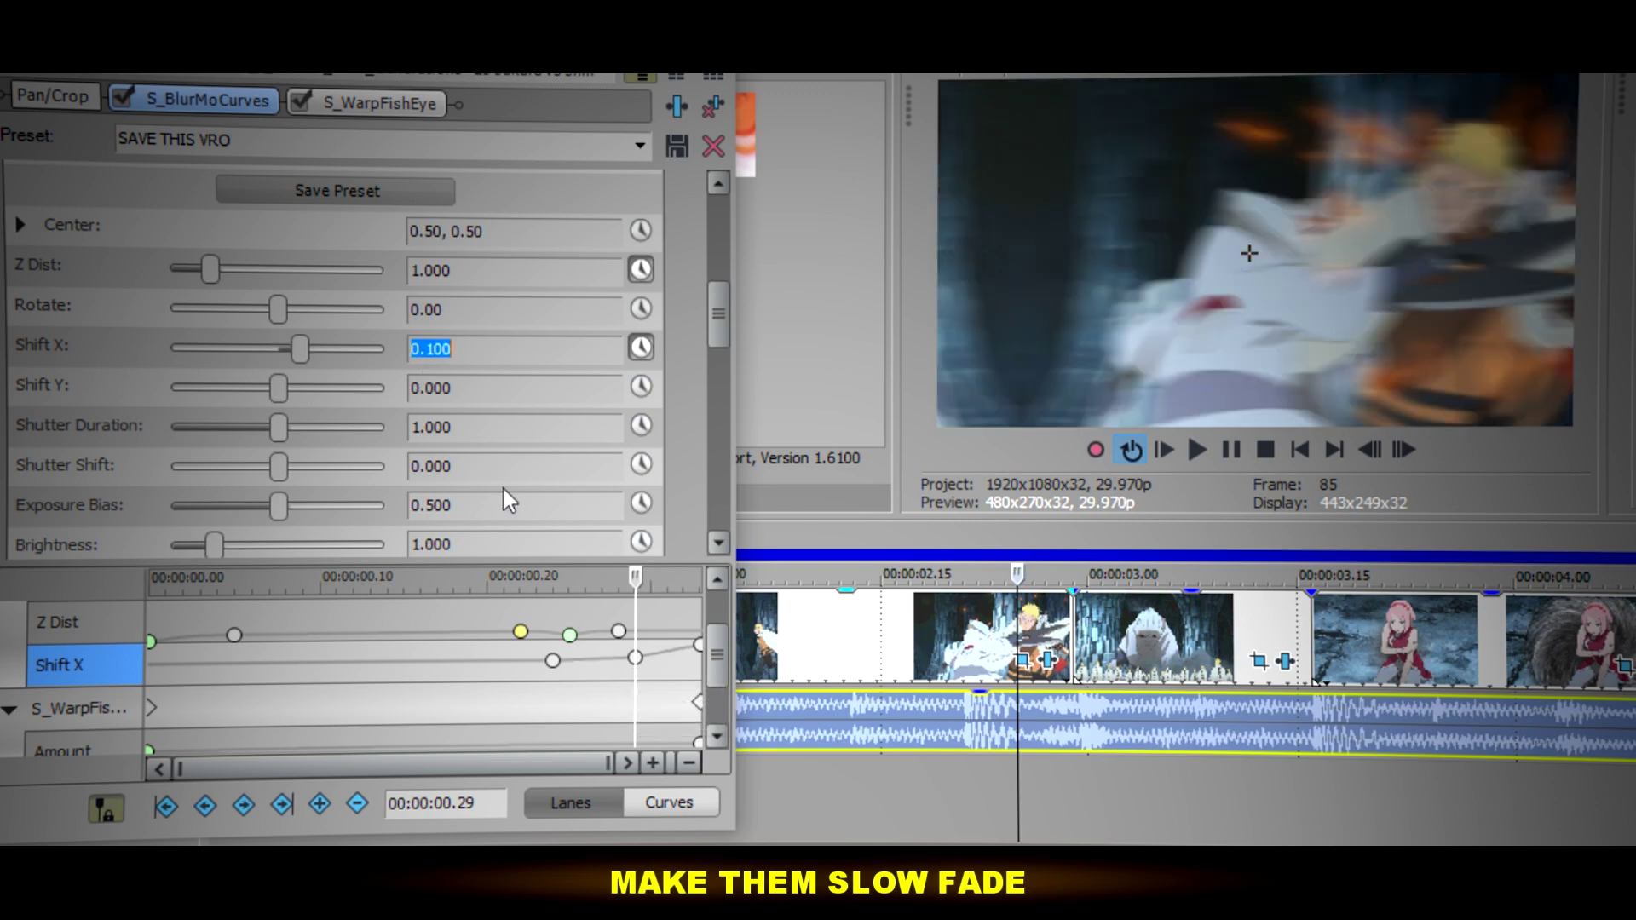
Set the first two Shift X keyframes to Slow Fade and play back the transition into the third clip.
right_click(552, 661)
click(600, 504)
right_click(634, 657)
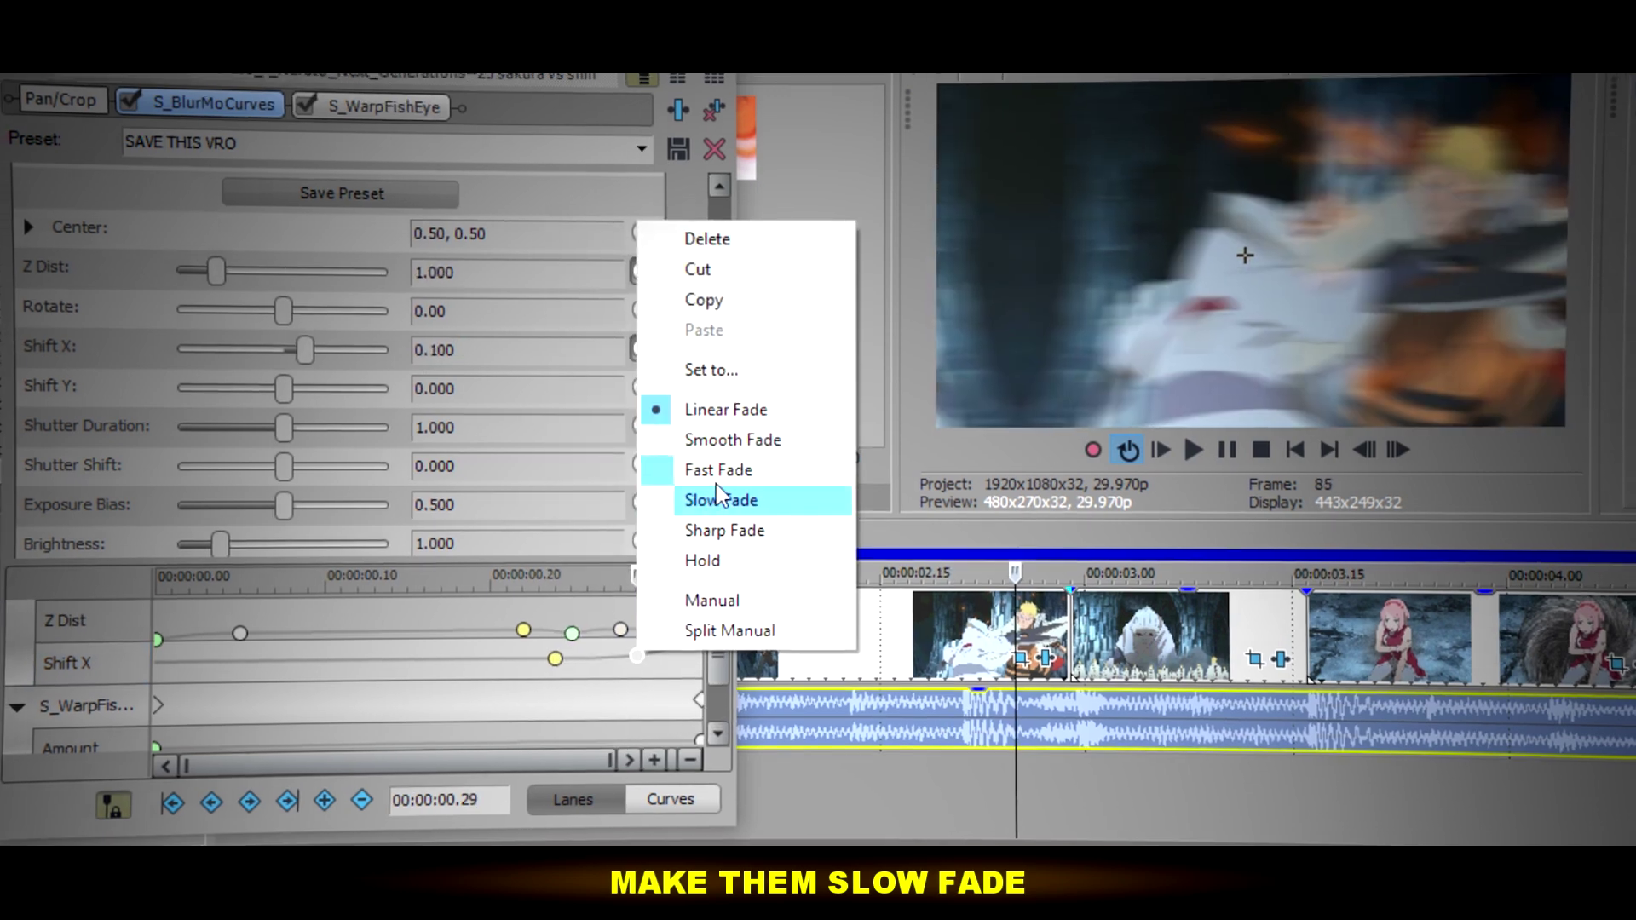
click(673, 503)
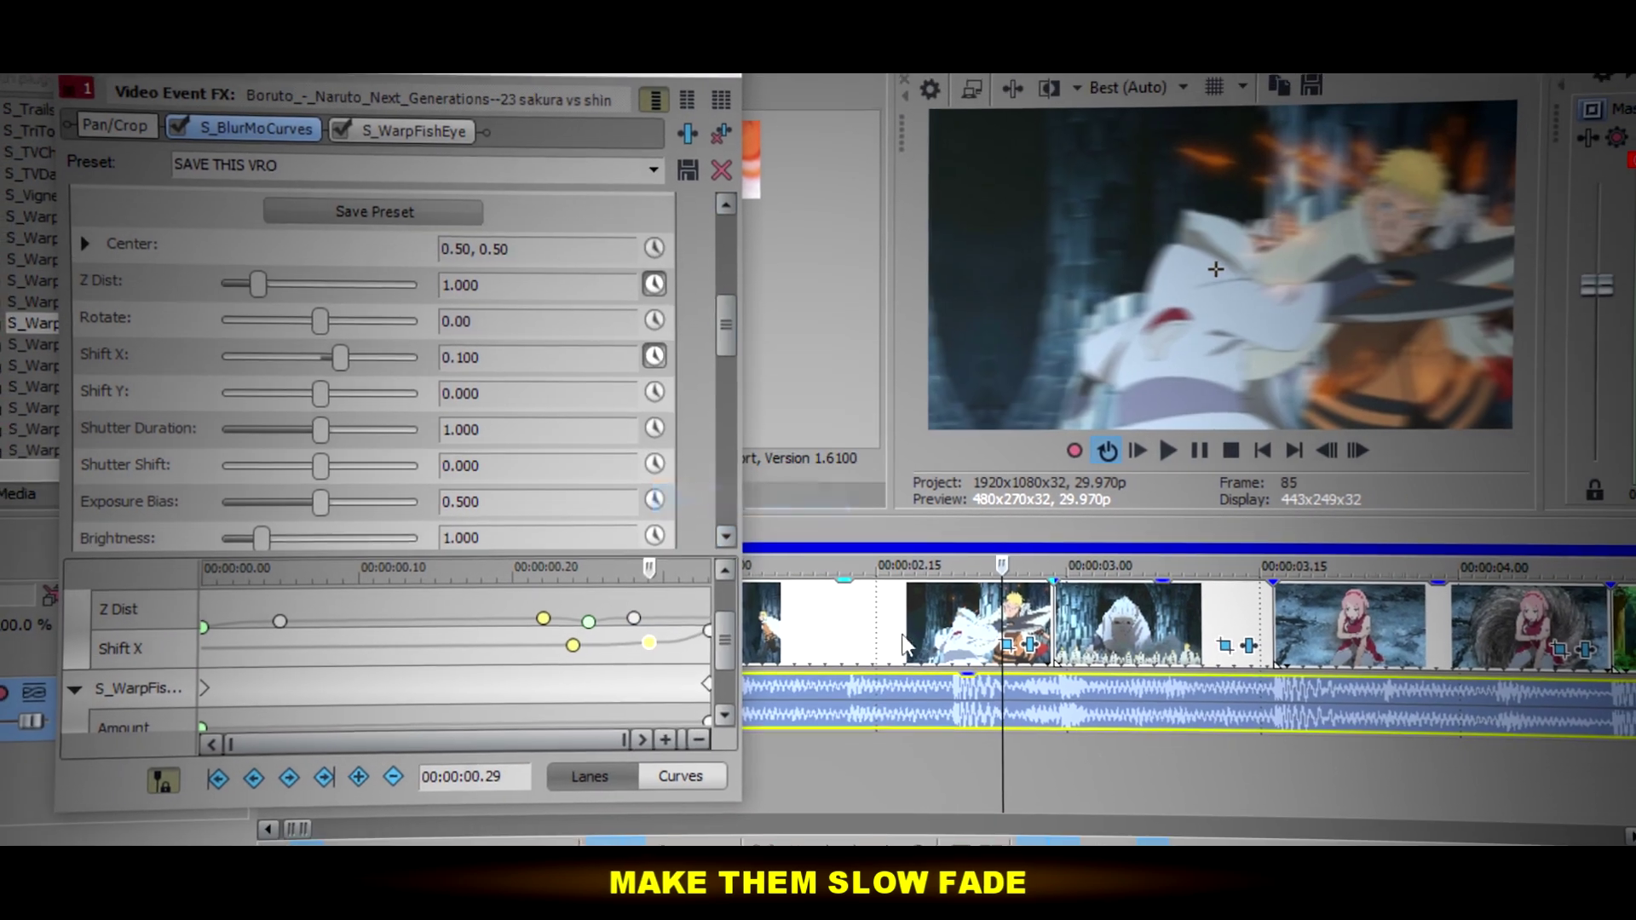
click(841, 622)
click(1167, 450)
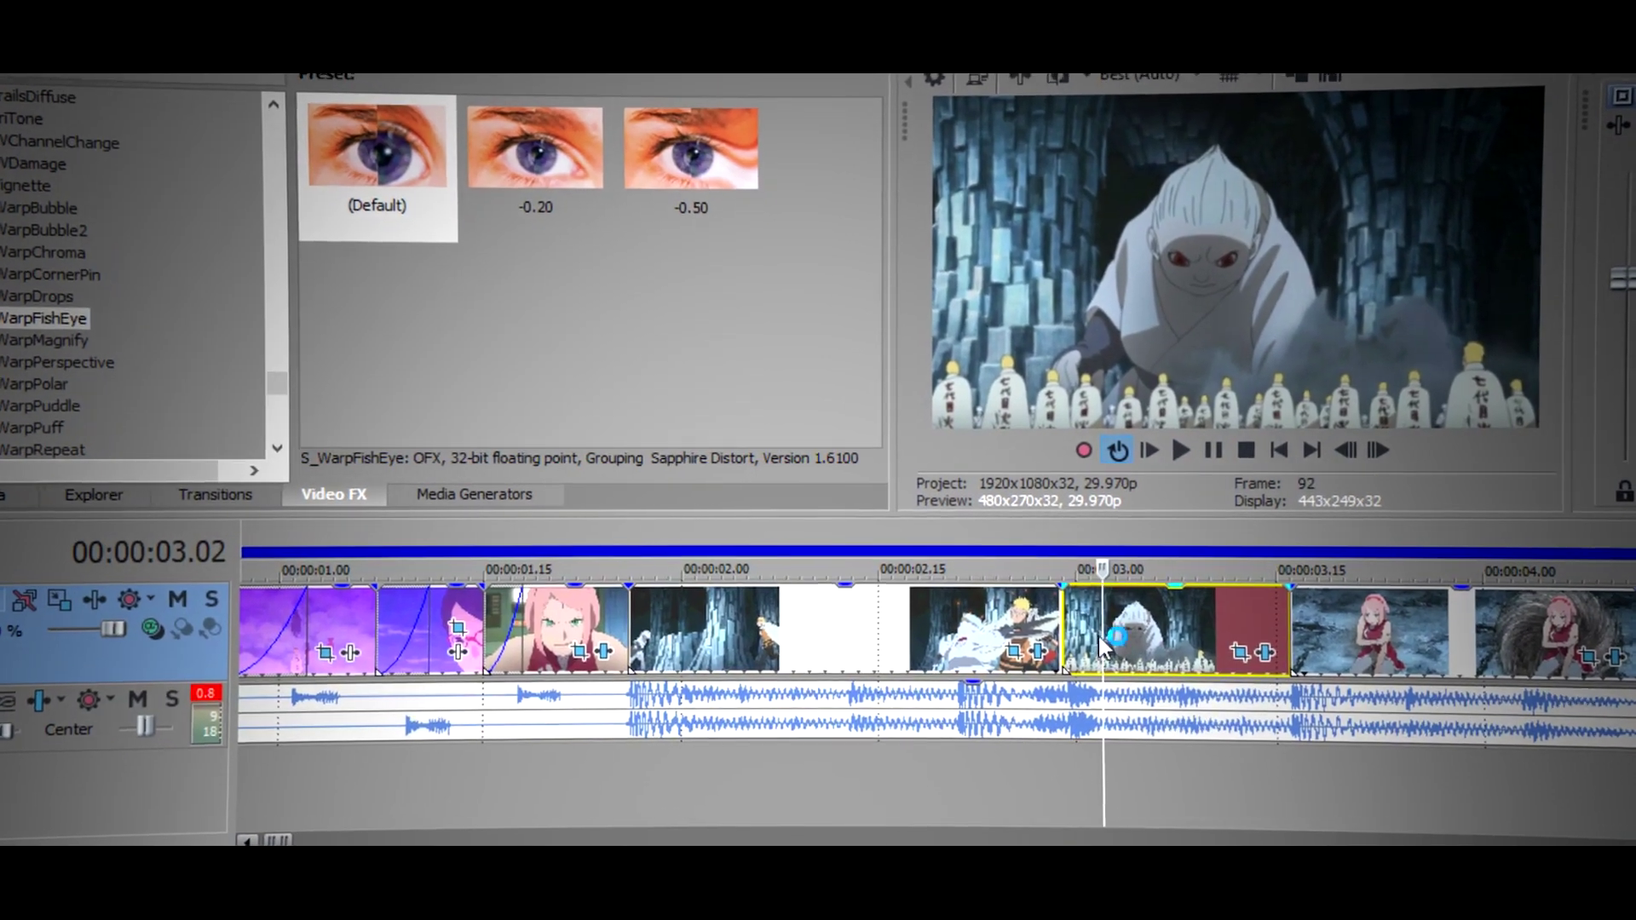
Open the third clip's S_BlurMoCurves effect, set Shift X to -0.400 and enable its animation.
click(1263, 654)
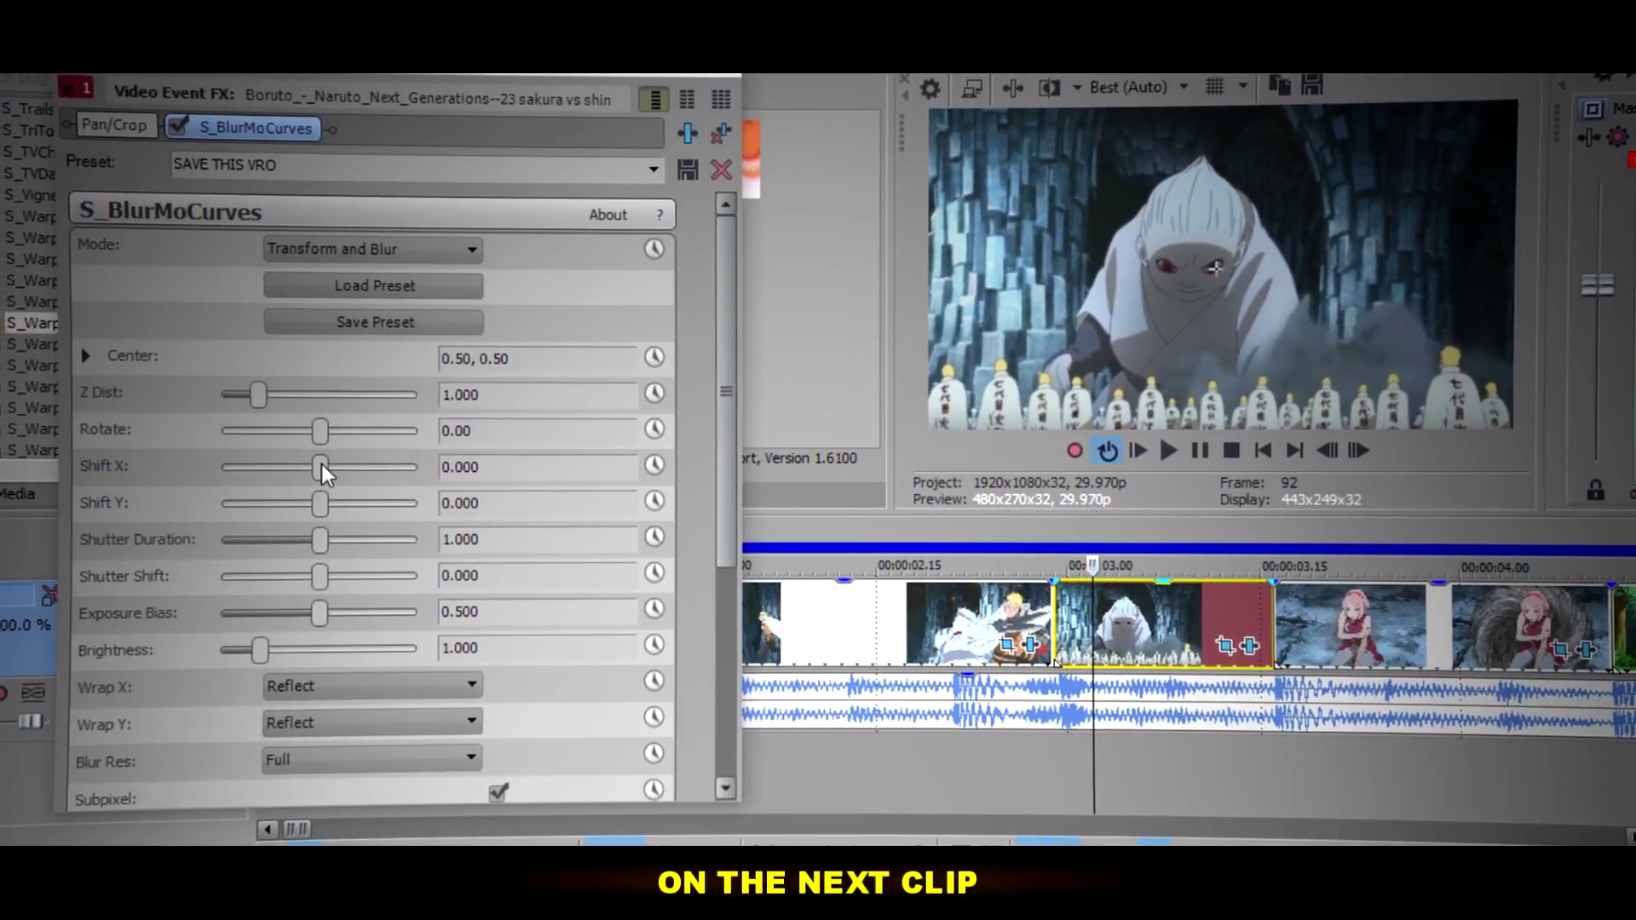
drag(326, 465, 255, 467)
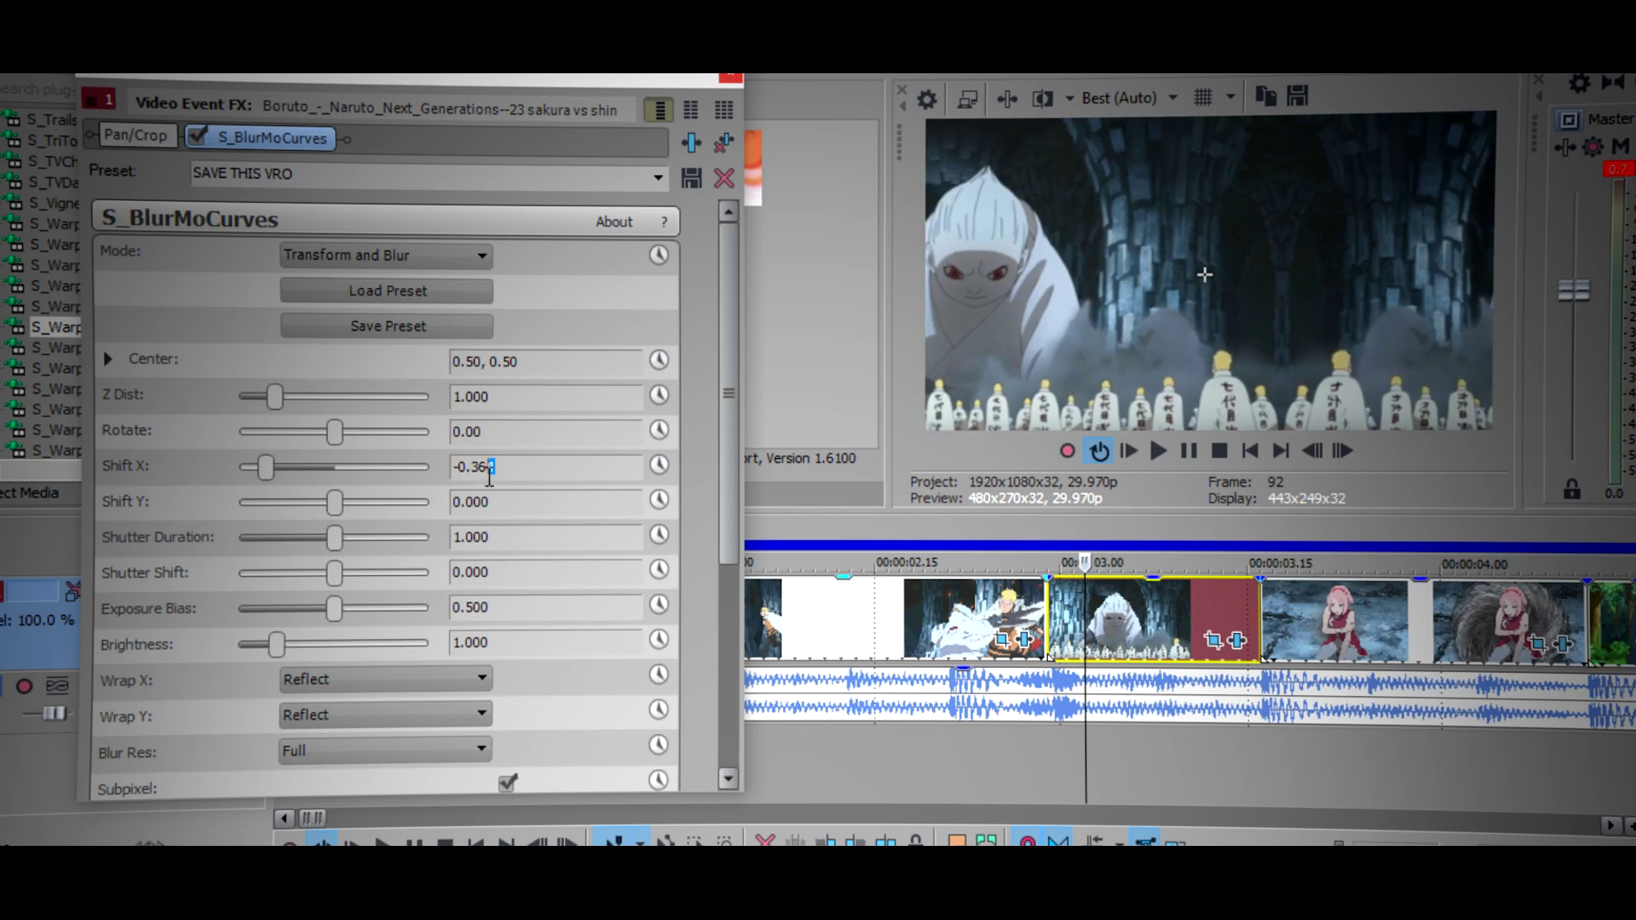
key(Return)
click(659, 464)
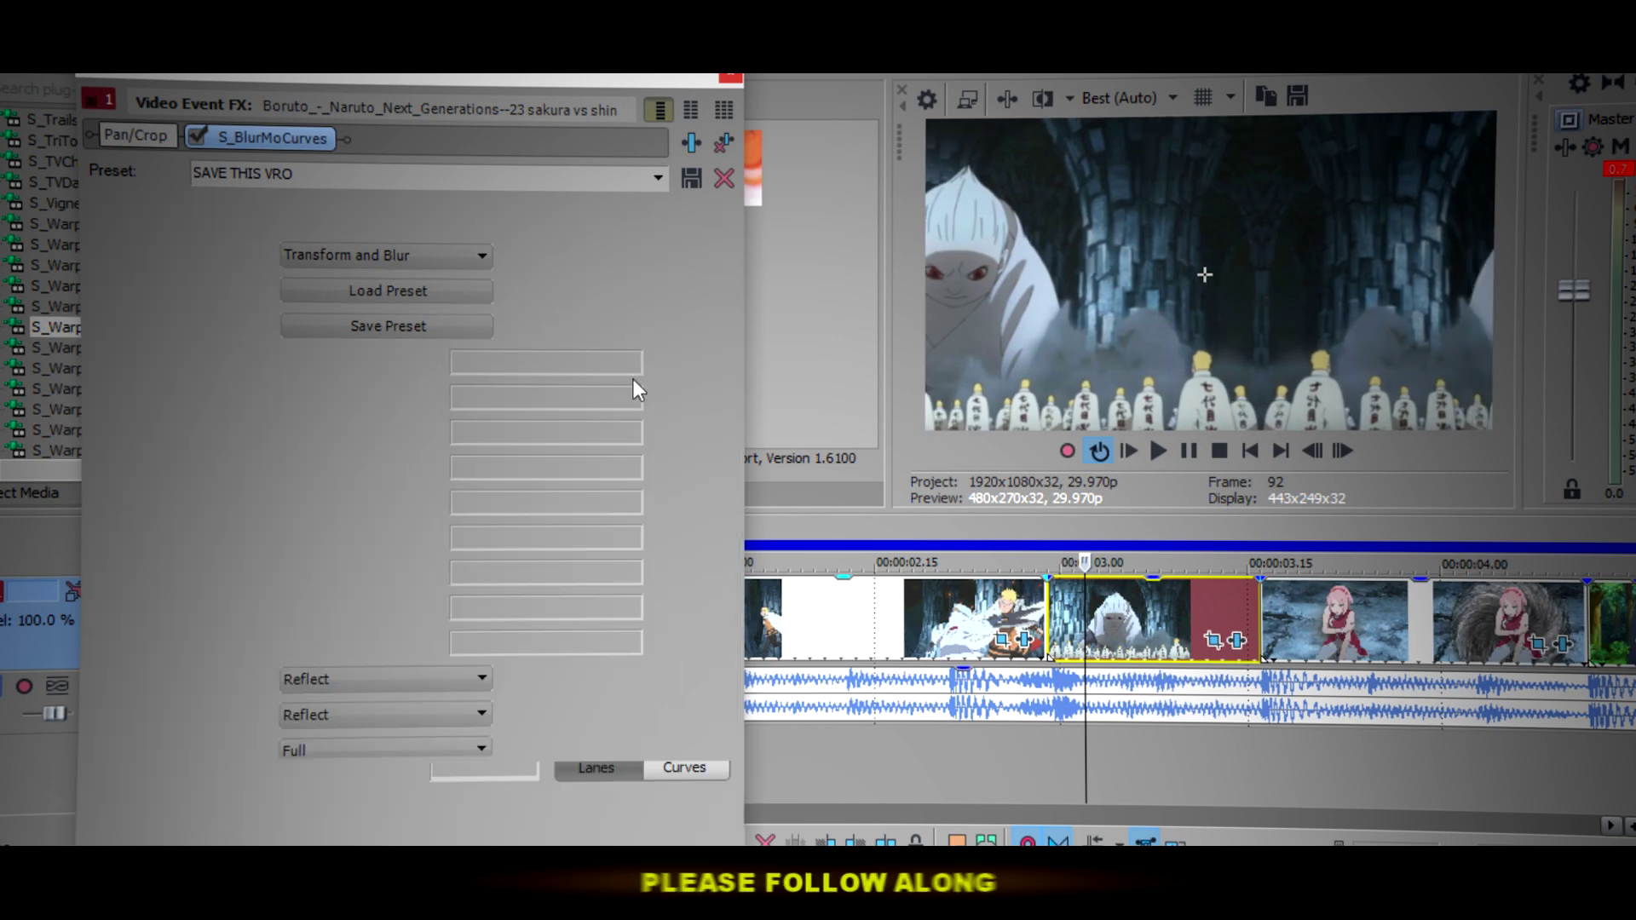
drag(515, 75, 514, 36)
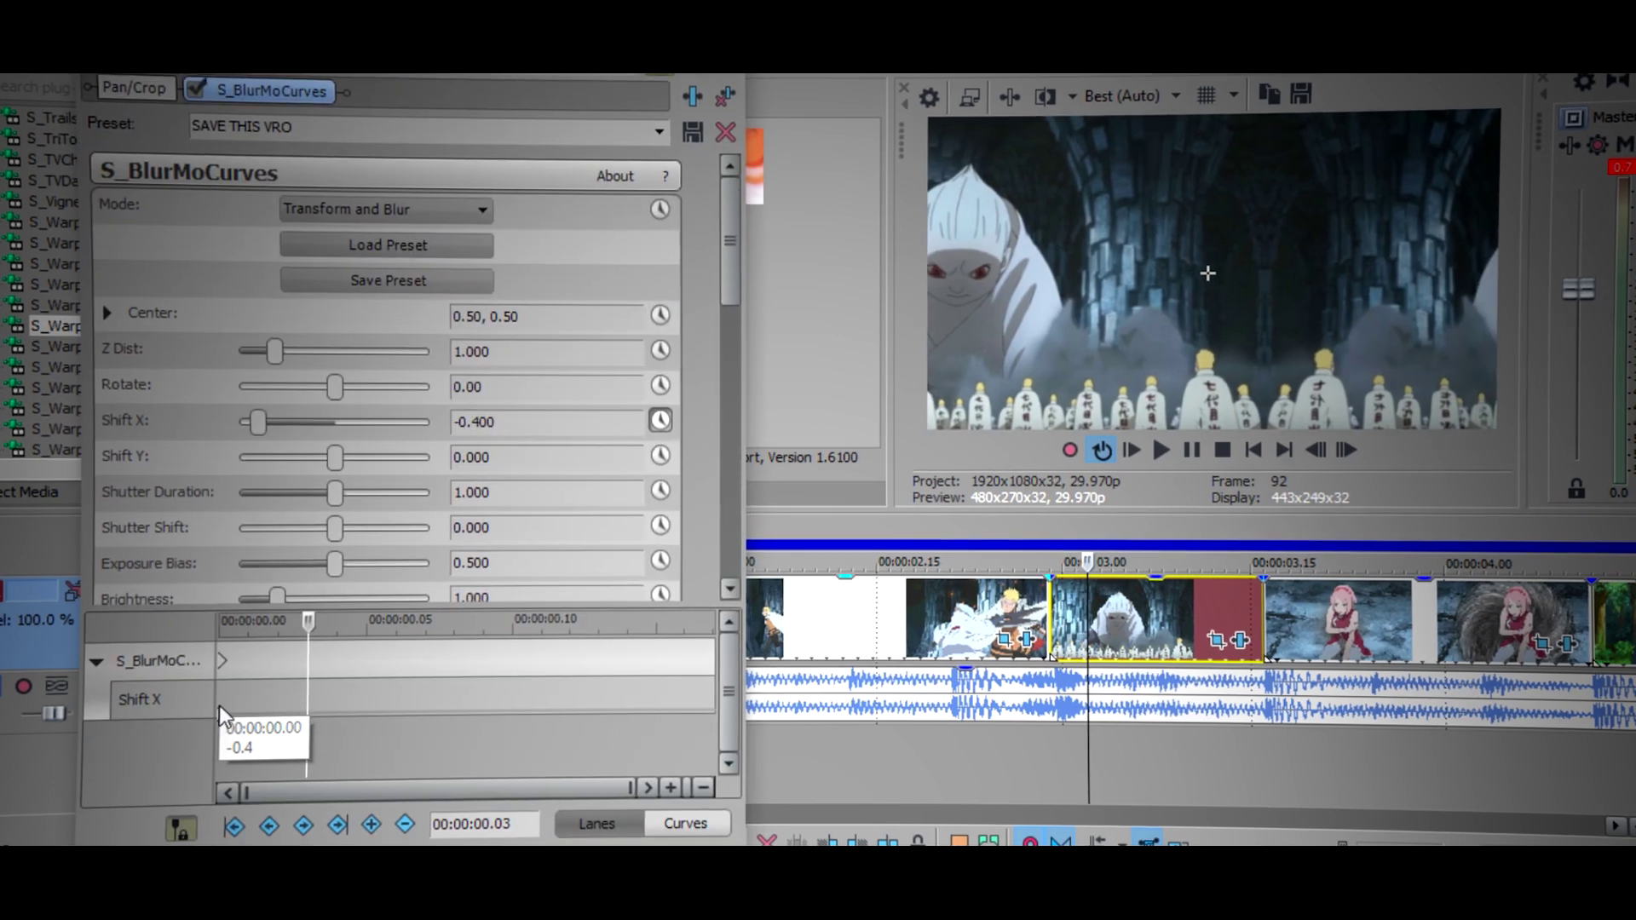
Key Shift X at -0.100 four frames into the third clip, at 00:00:00.04.
click(222, 697)
click(1342, 450)
click(1342, 451)
click(1342, 450)
click(1382, 442)
drag(505, 420, 484, 425)
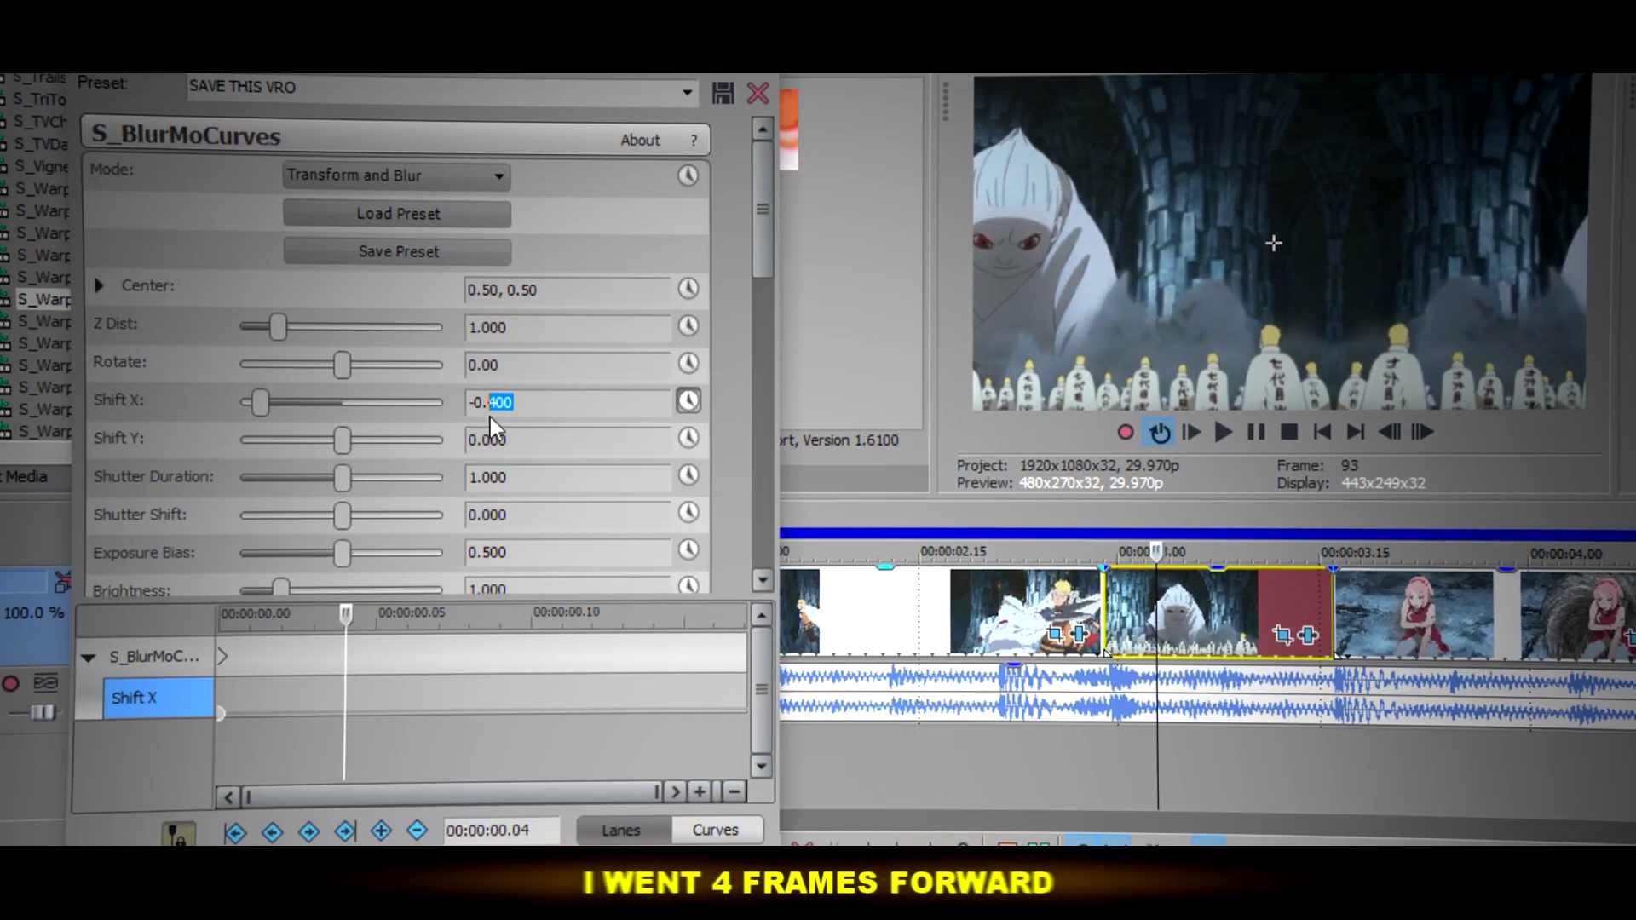
text(1)
key(Return)
Key Shift X at 0 at 00:00:00.09 in the third clip.
click(1421, 434)
click(1421, 433)
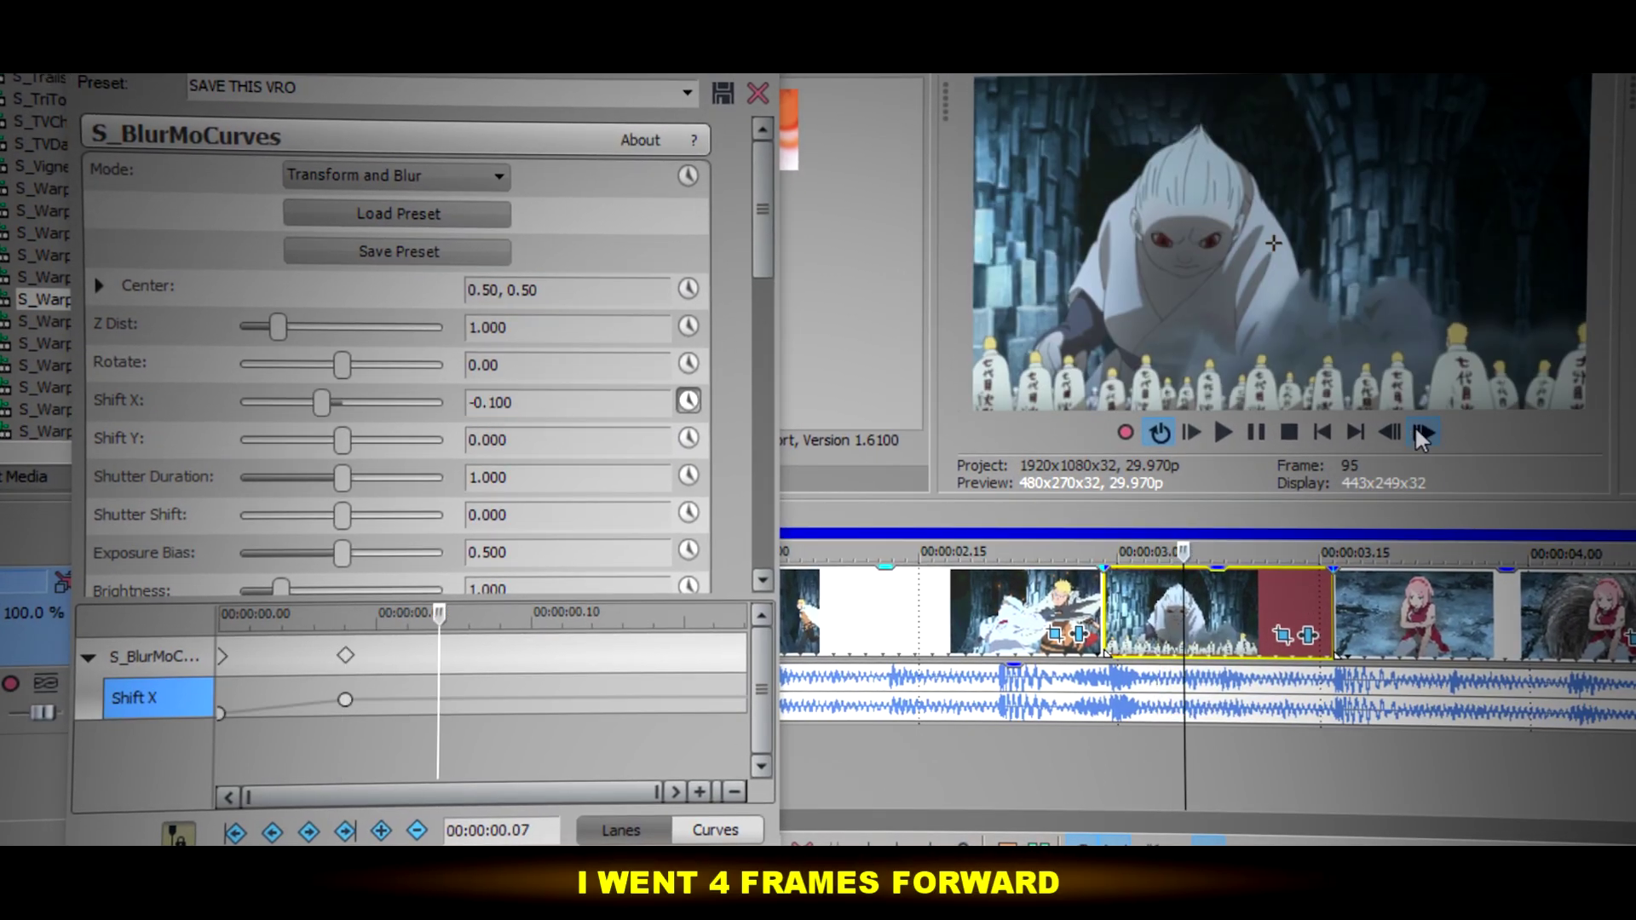
text(0)
key(Return)
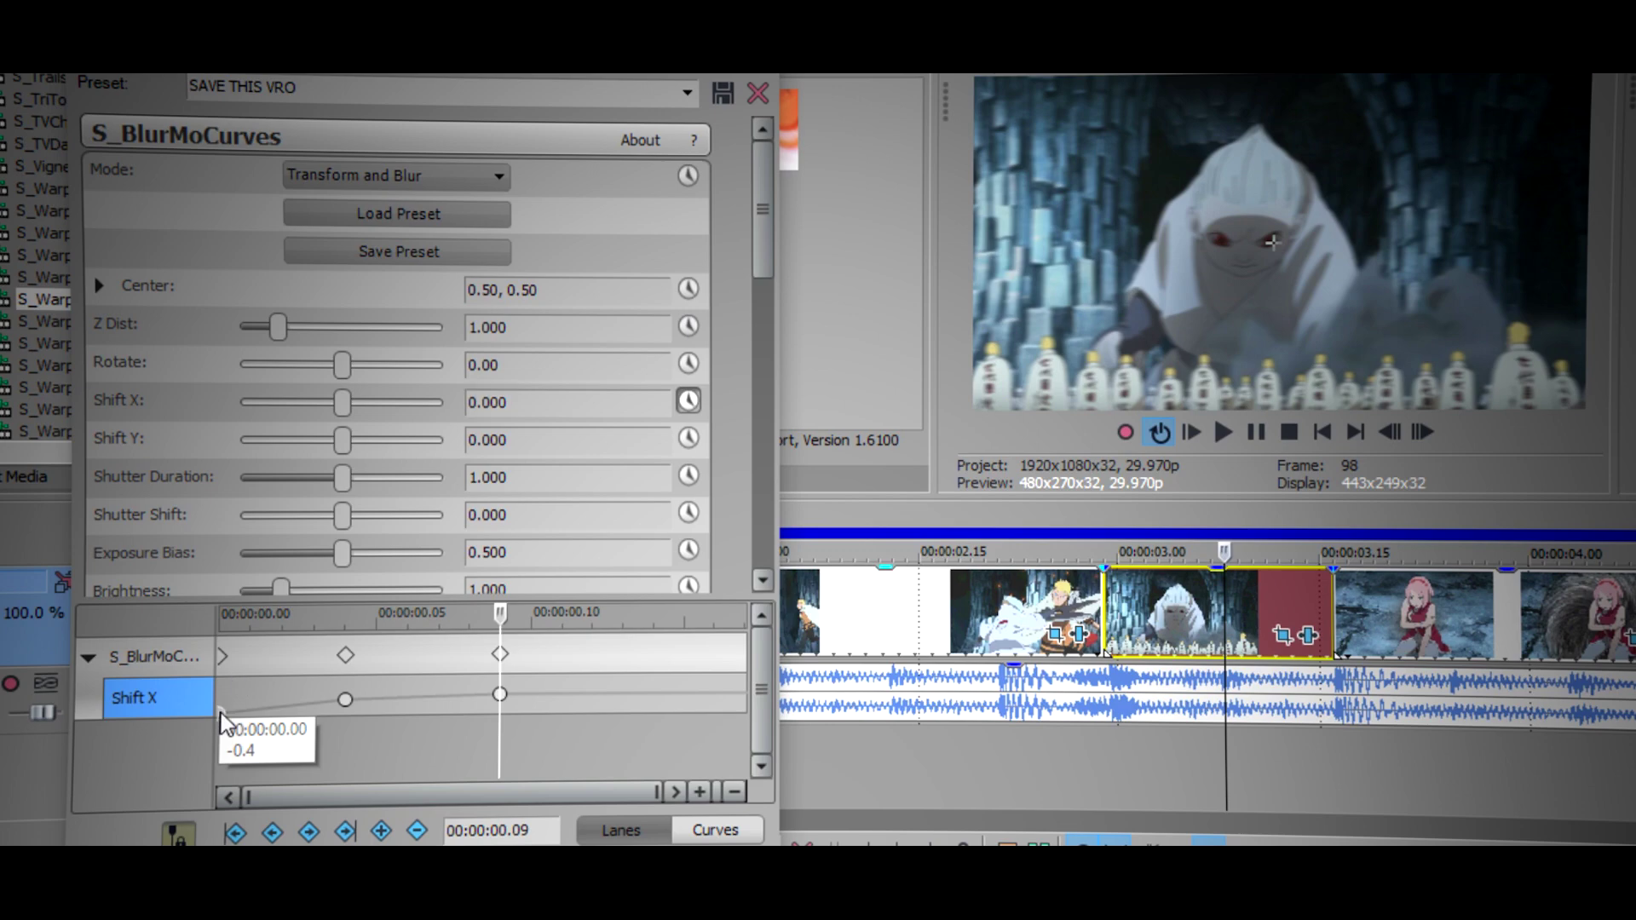
Set the third clip's first two Shift X keyframes to Fast Fade and play back the horizontal slide transition.
right_click(221, 714)
click(332, 534)
right_click(345, 699)
click(435, 522)
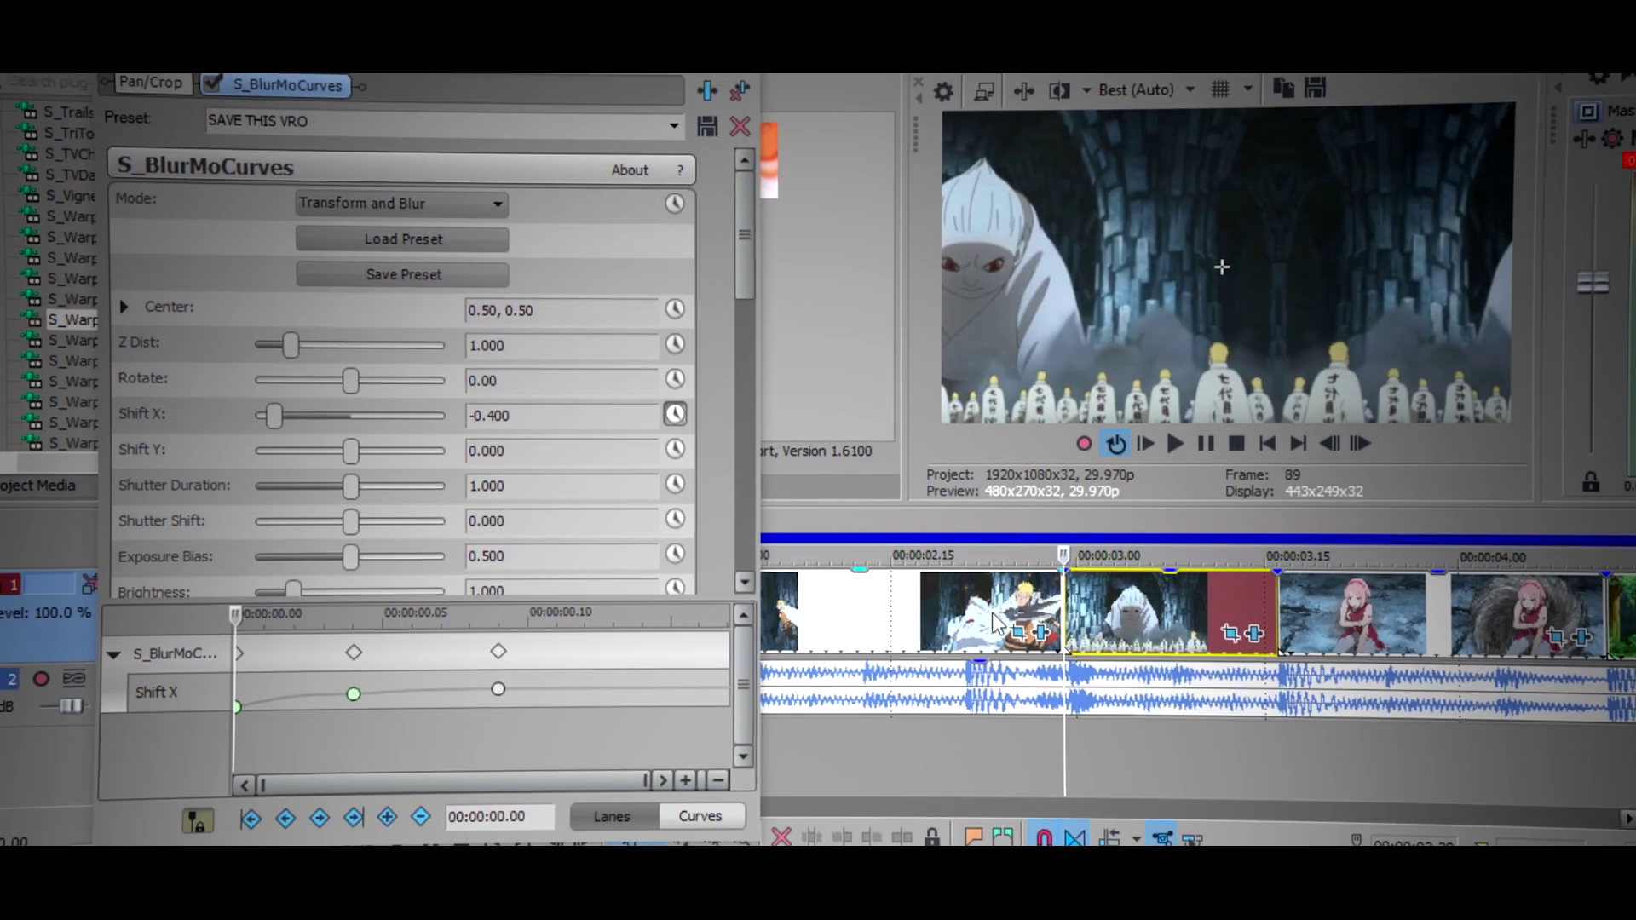
click(1223, 432)
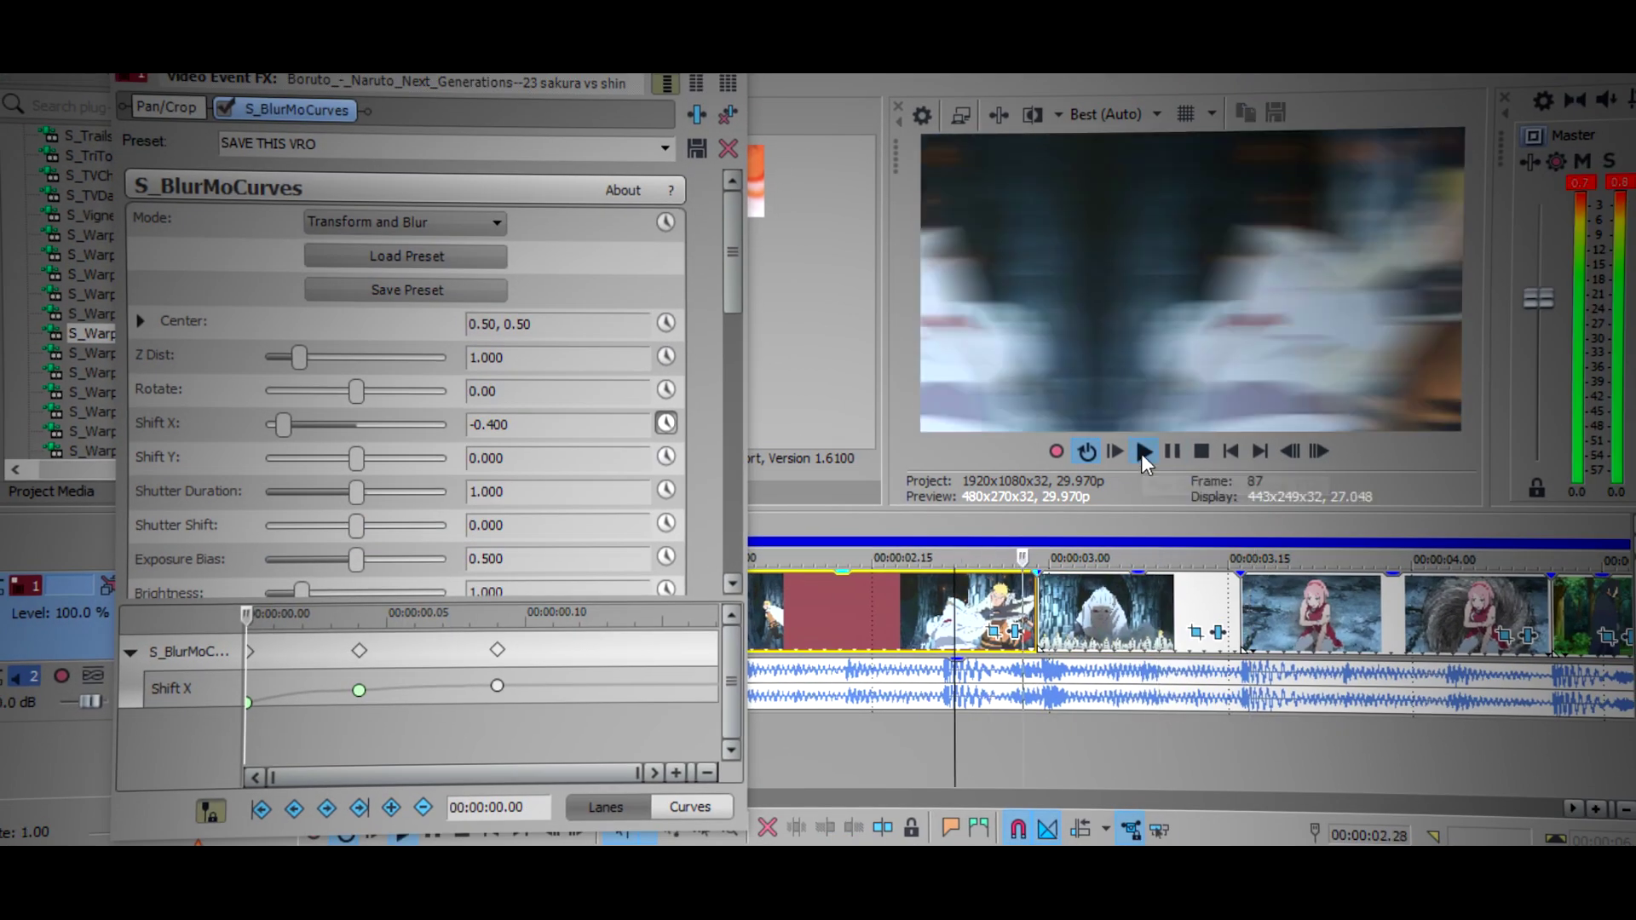
click(1200, 452)
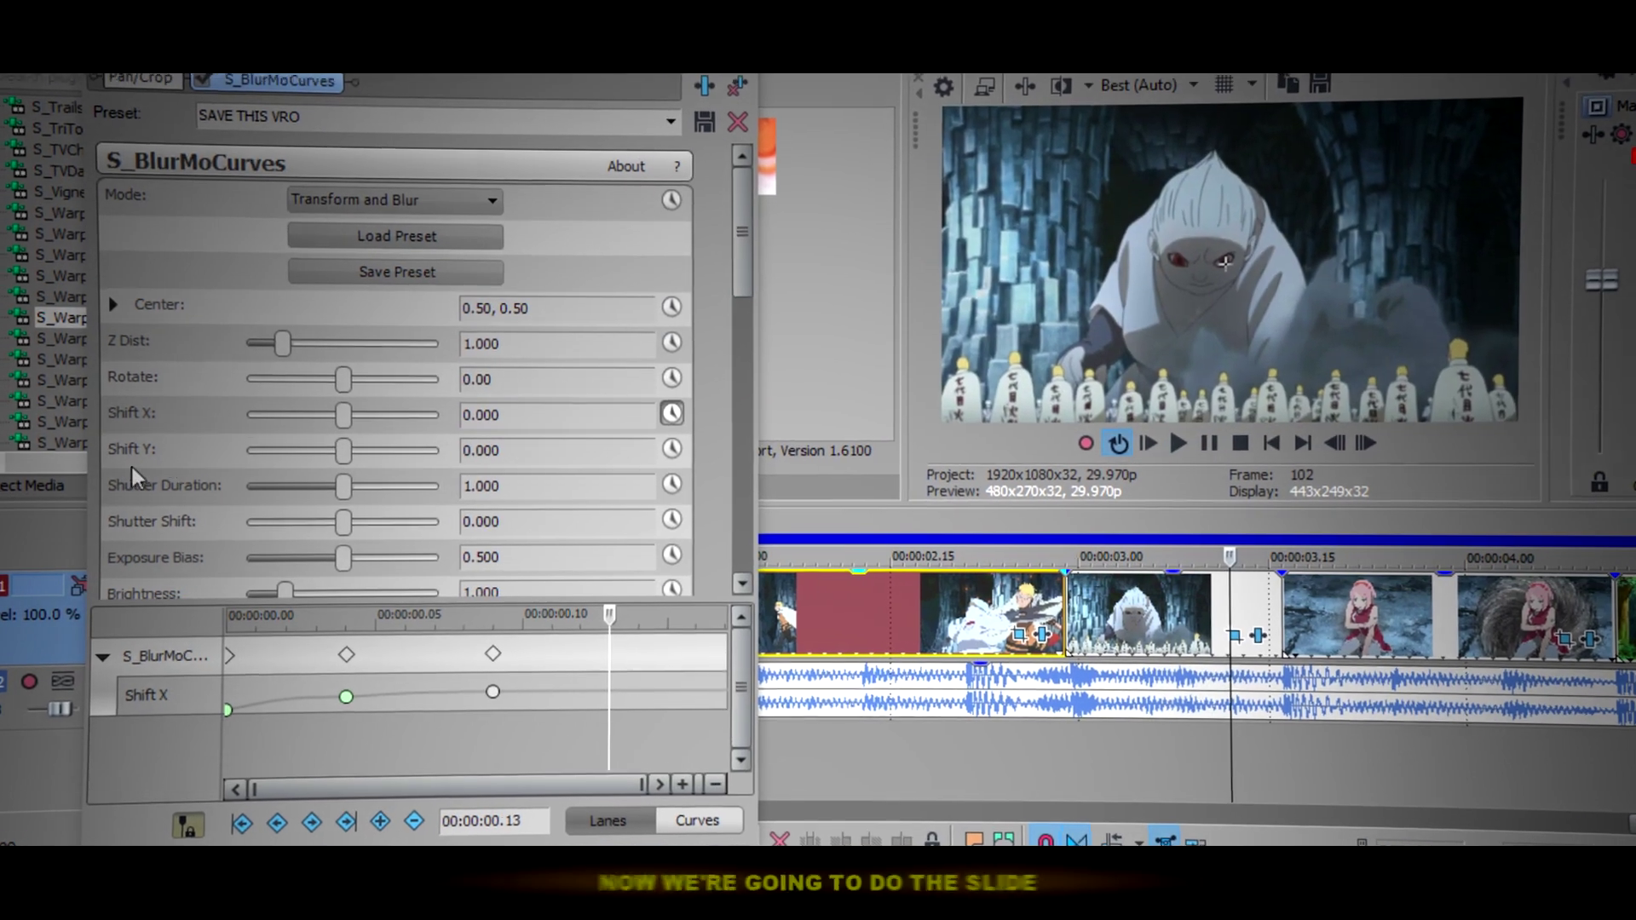
Enable animation for the third clip's Shift Y and place its first keyframe at 00:00:00.09.
click(665, 457)
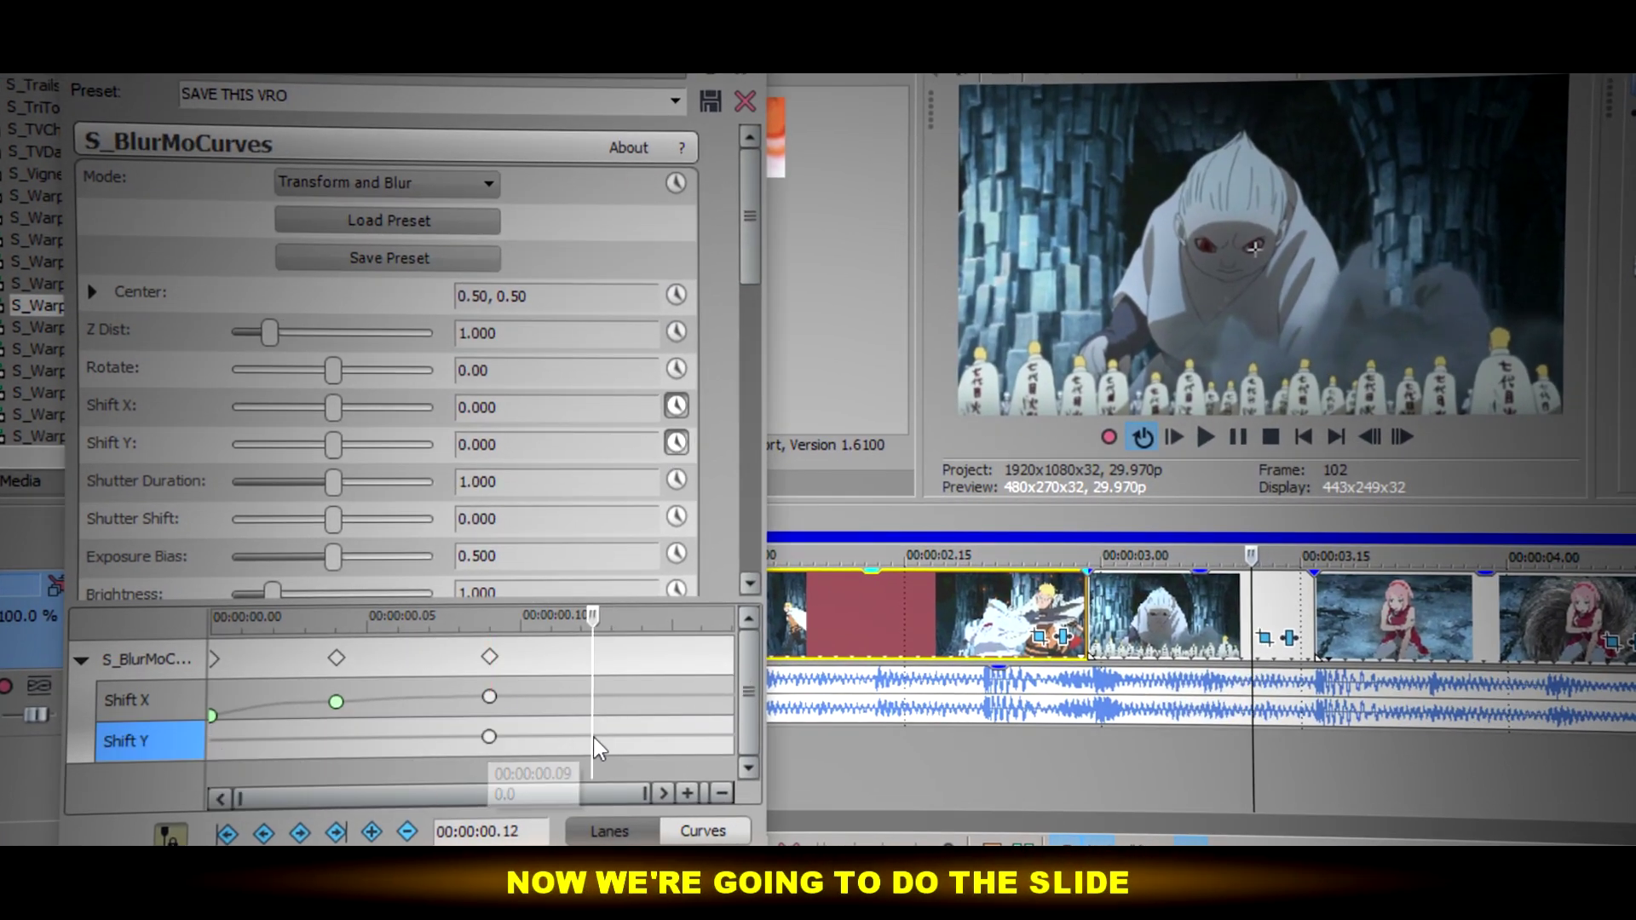
drag(593, 738, 732, 708)
click(1373, 436)
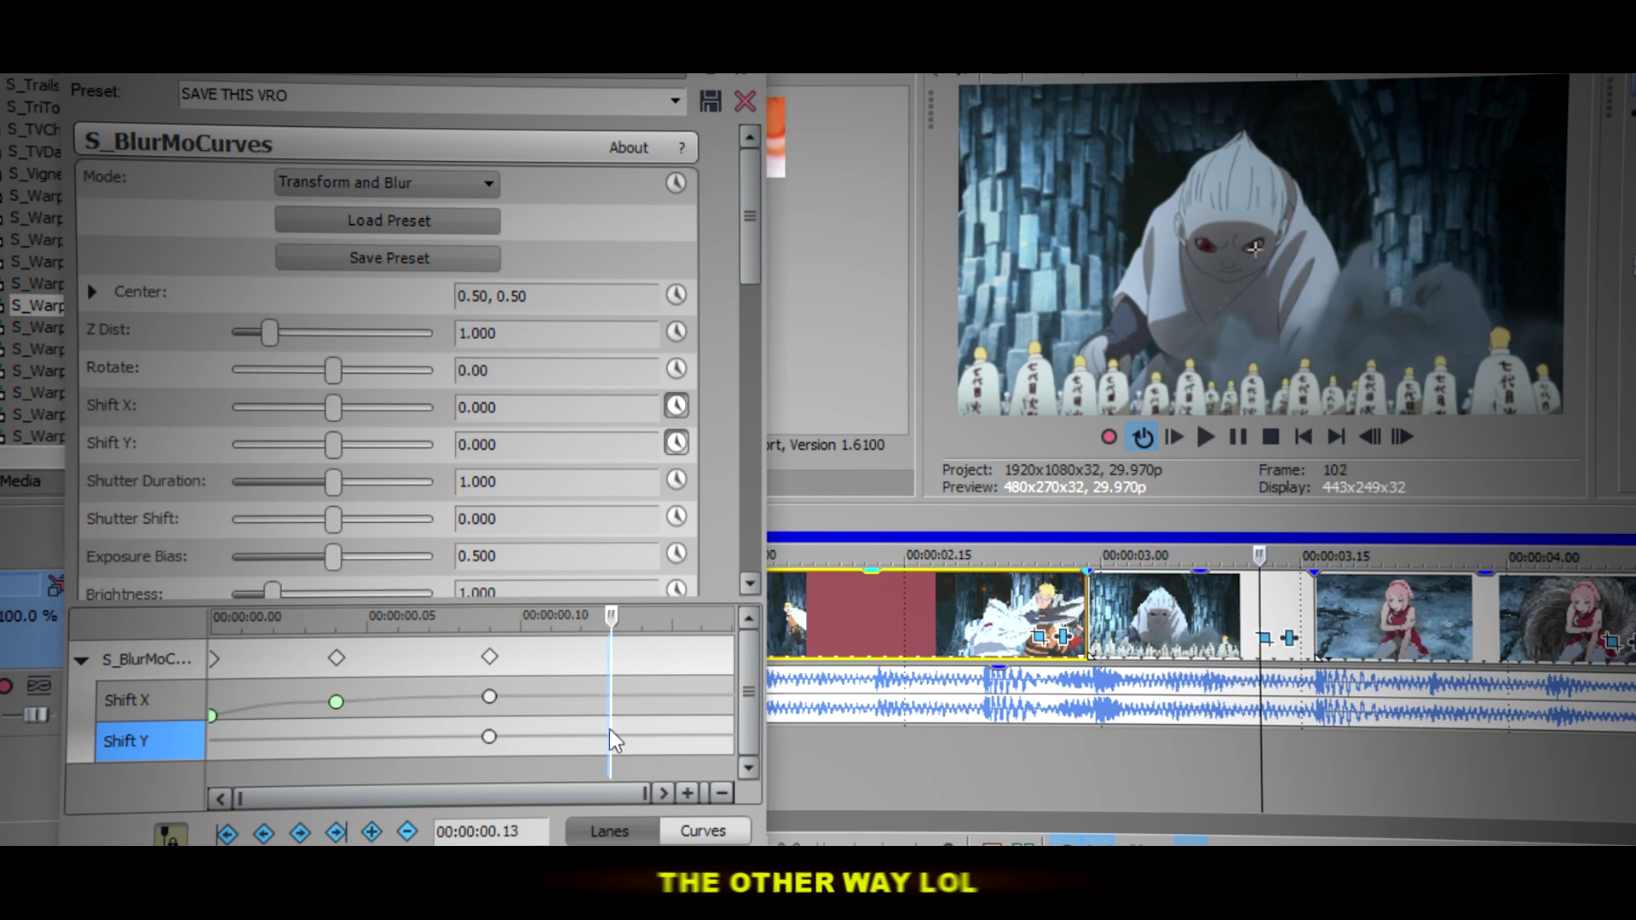
Key Shift Y at -0.1 at 00:00:00.13 and at -0.4 near the third clip's end.
drag(333, 435, 279, 446)
text(1)
key(Return)
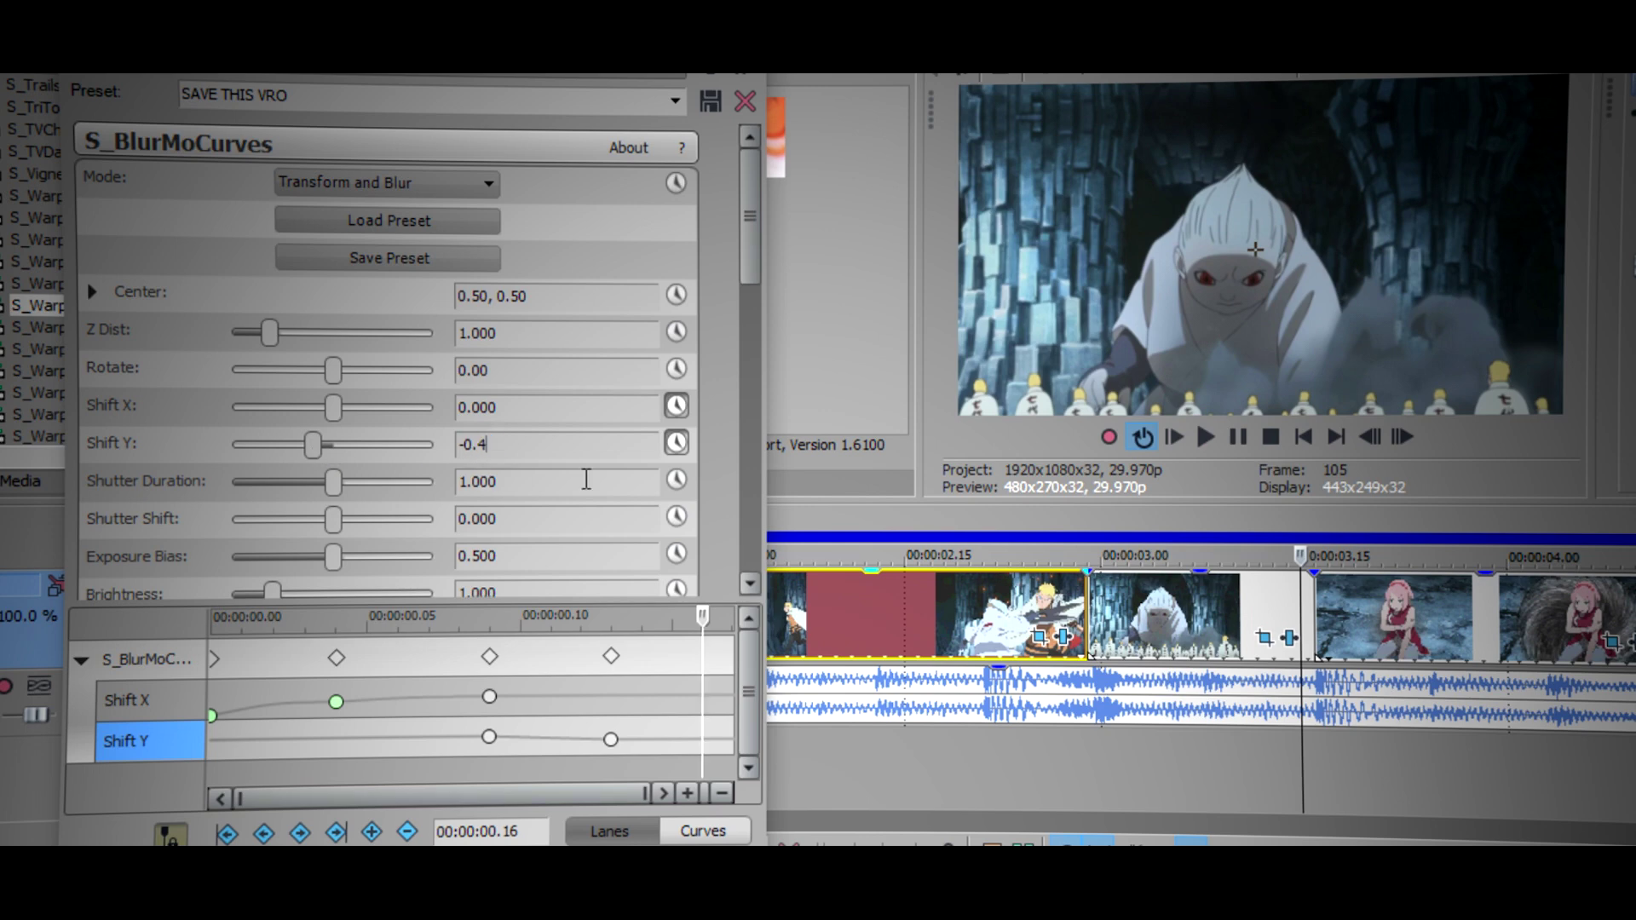
key(Return)
Set the first two Shift Y keyframes to Slow Fade and play back the vertical slide from 00:00:00.08.
right_click(488, 736)
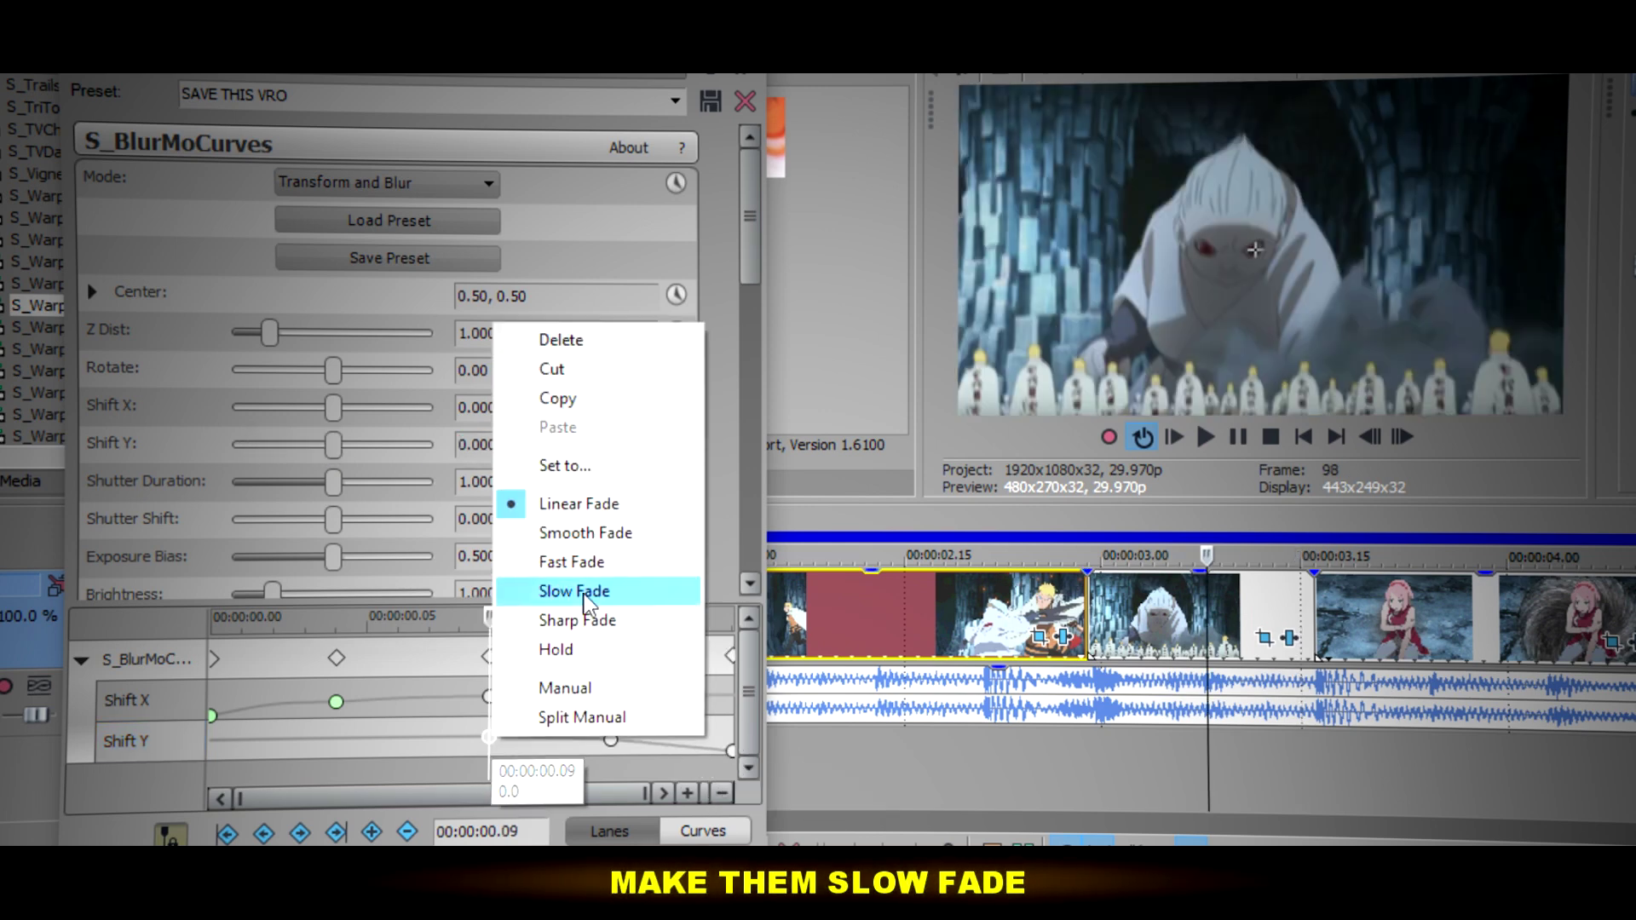
click(564, 589)
right_click(610, 740)
click(692, 589)
click(461, 773)
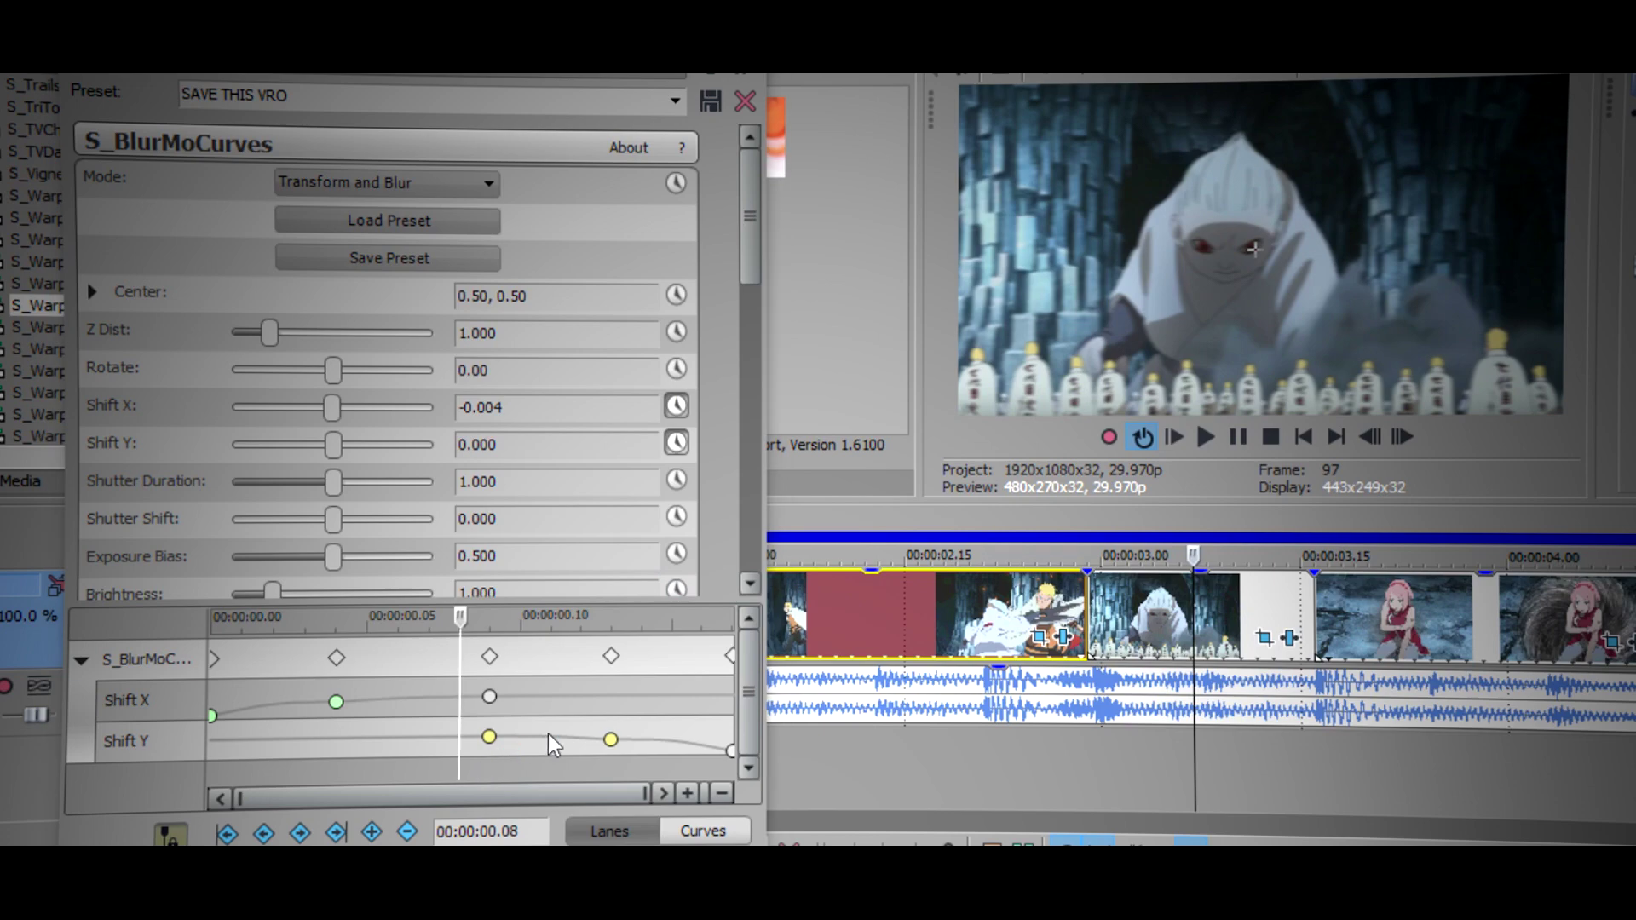
click(1204, 436)
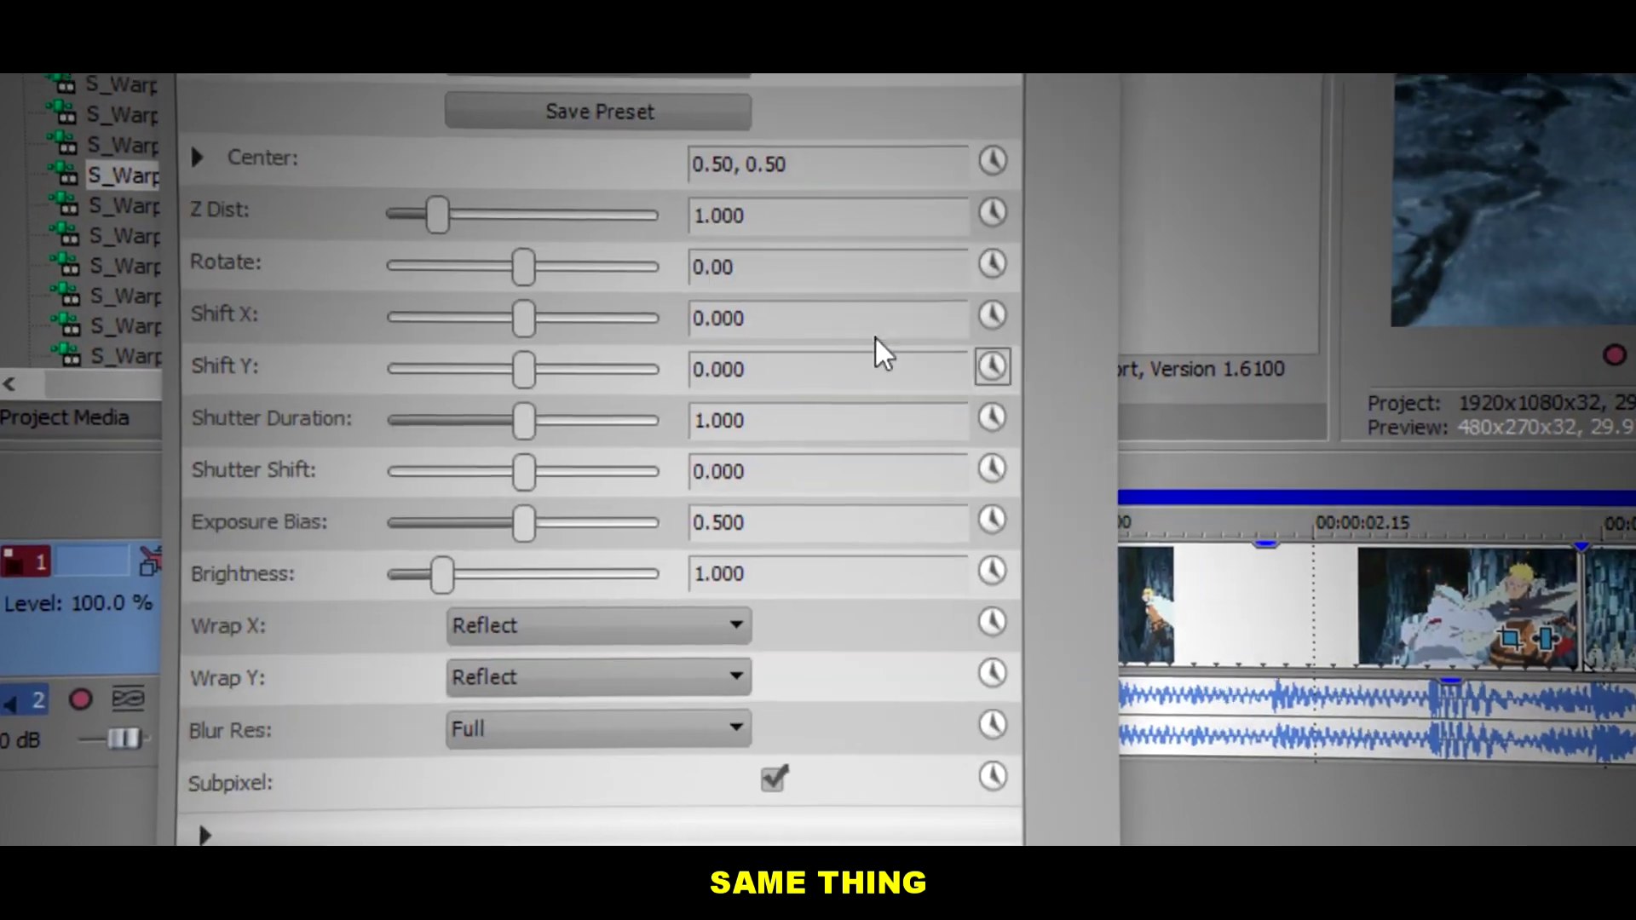
In the fourth clip's S_BlurMoCurves effect, animate Shift Y from 0.400 at the start to 0.100 at 00:00:00.04.
drag(563, 353, 731, 365)
click(1054, 349)
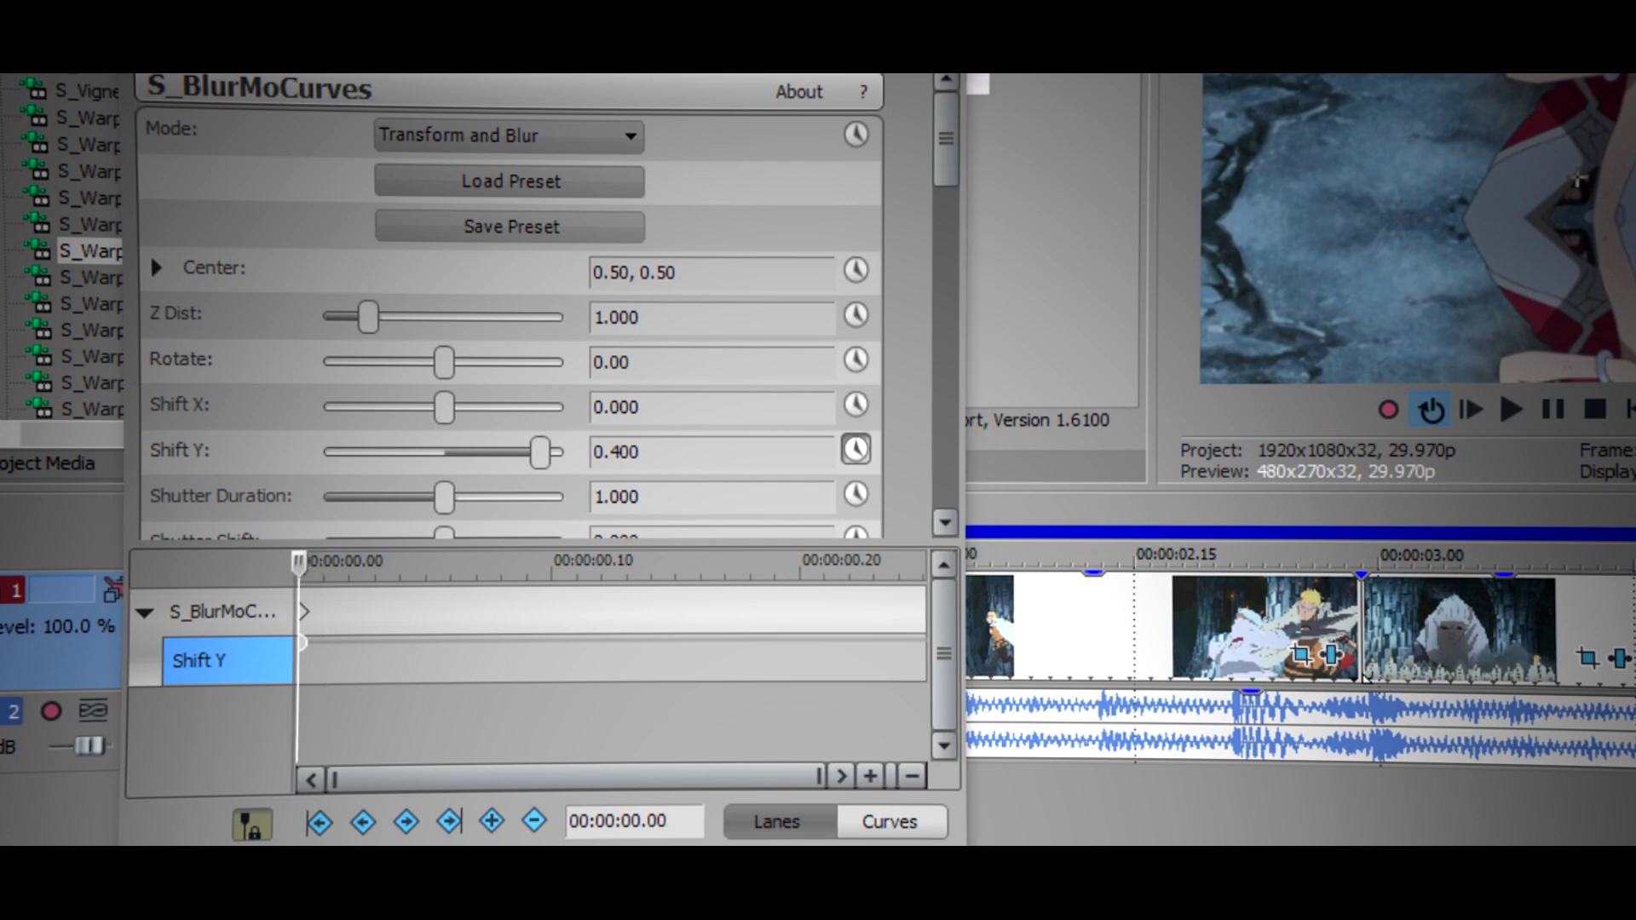
key(Right)
key(Right)
key(Right)
text(100)
key(Return)
Key Shift Y at 0 at 00:00:00.09 in the fourth clip.
key(Right)
key(Right)
key(Right)
key(Right)
key(Right)
text(0)
key(Return)
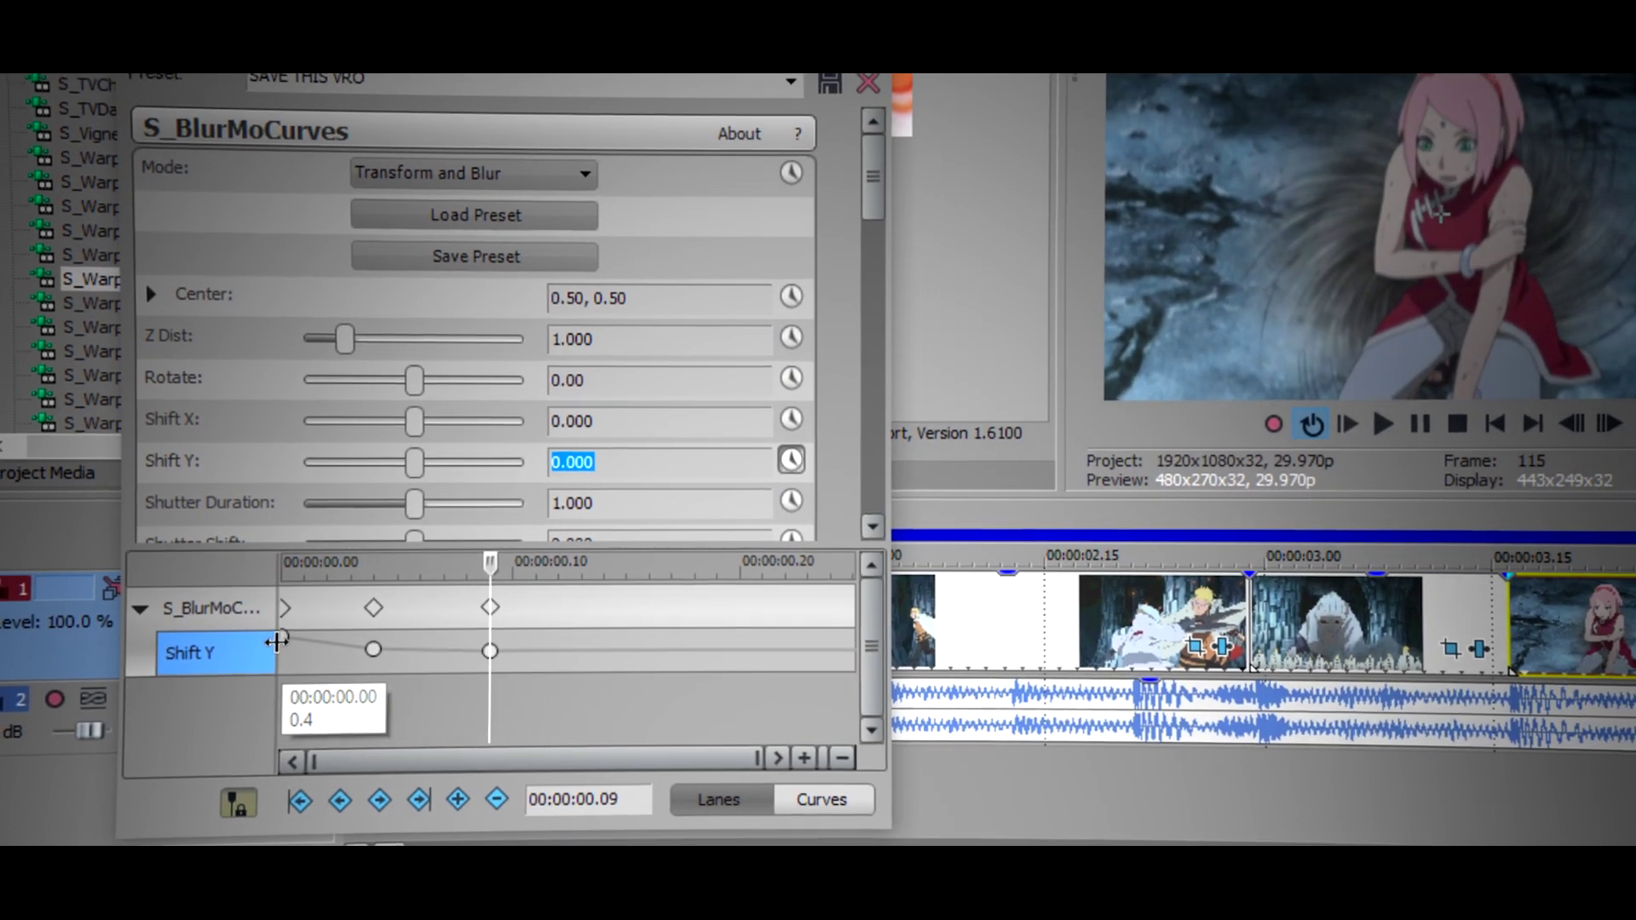
Set the fourth clip's first two Shift Y keyframes to Fast Fade and play back the slide transition.
right_click(290, 639)
click(384, 468)
right_click(291, 639)
click(352, 449)
right_click(348, 642)
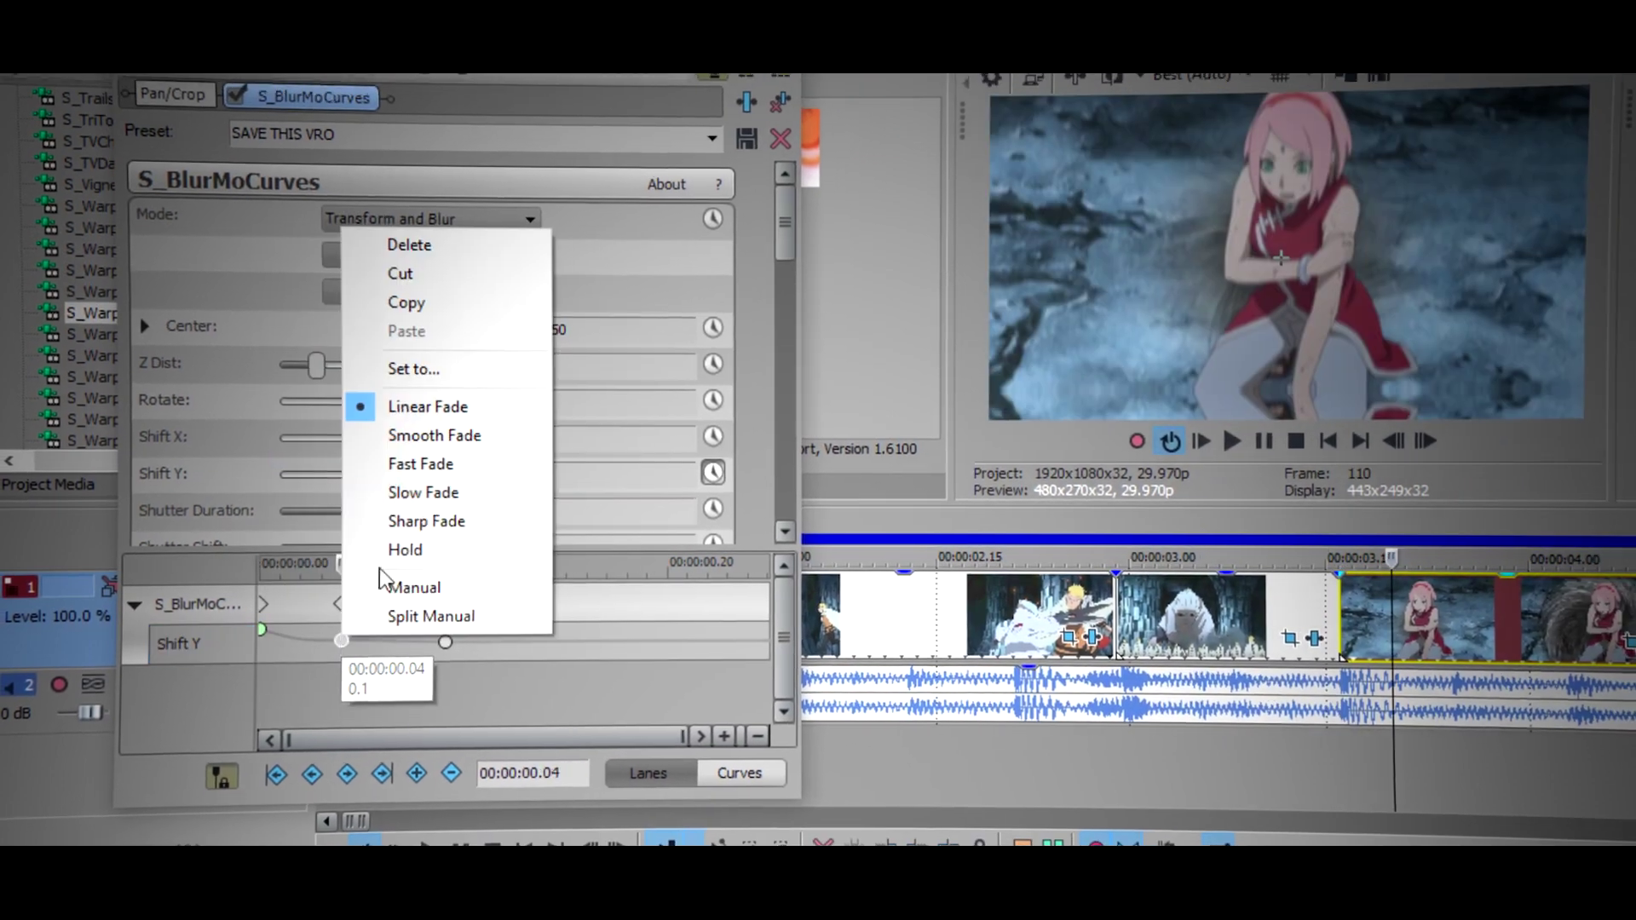
click(400, 460)
click(1301, 608)
click(962, 613)
click(1266, 437)
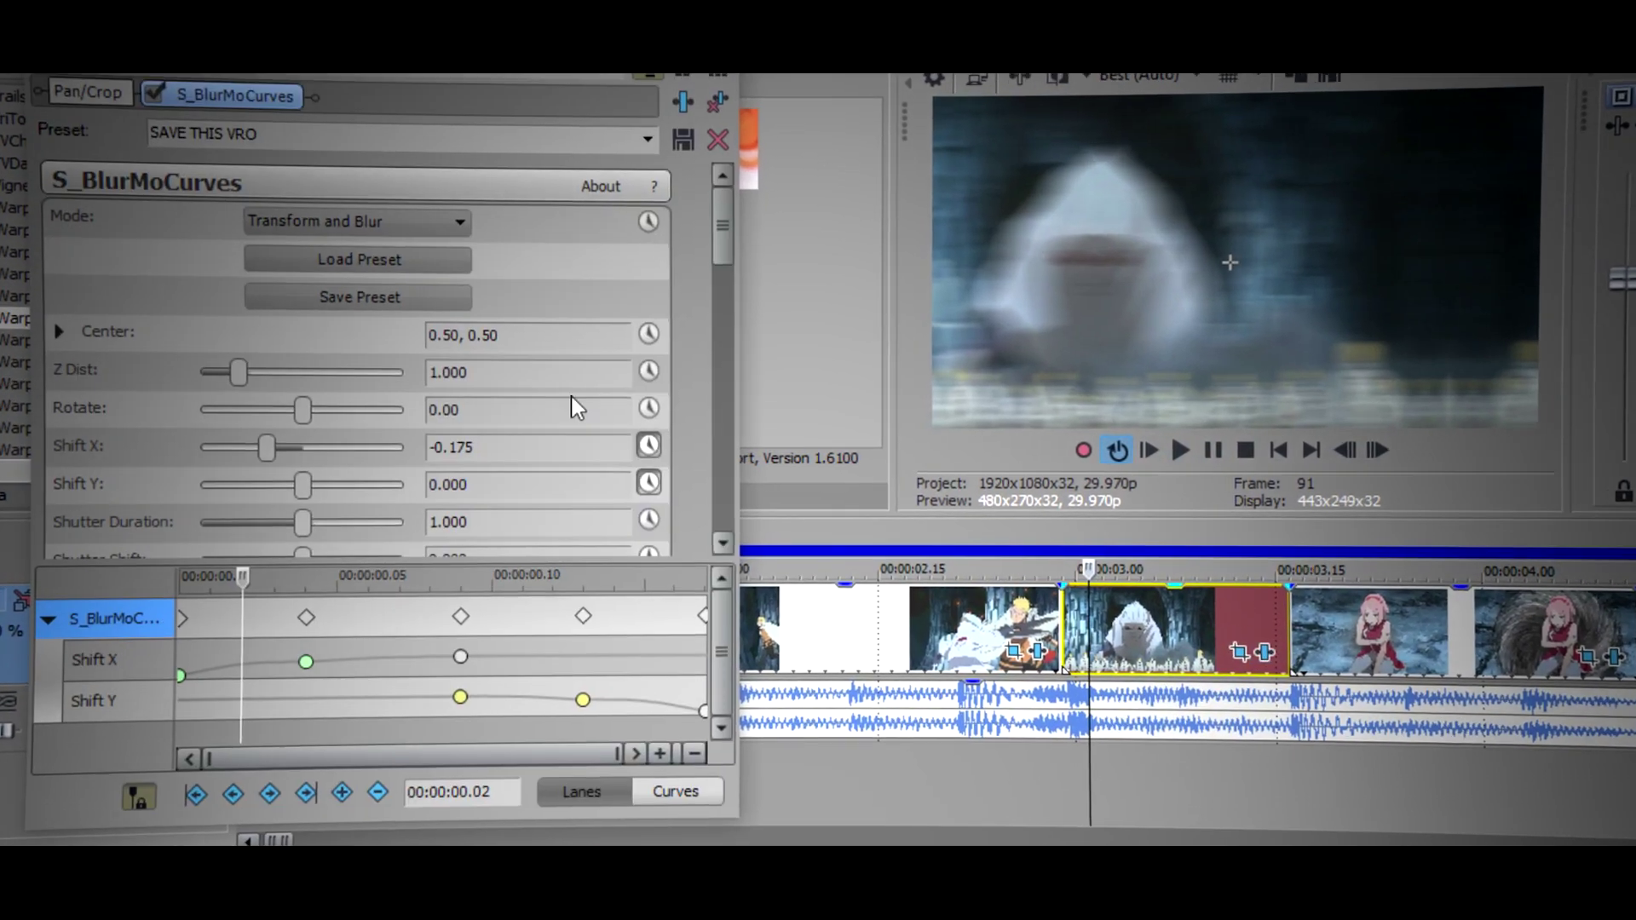
In the third clip's S_BlurMoCurves effect, animate Z Dist and set it to 0.8 at the clip's start.
click(647, 370)
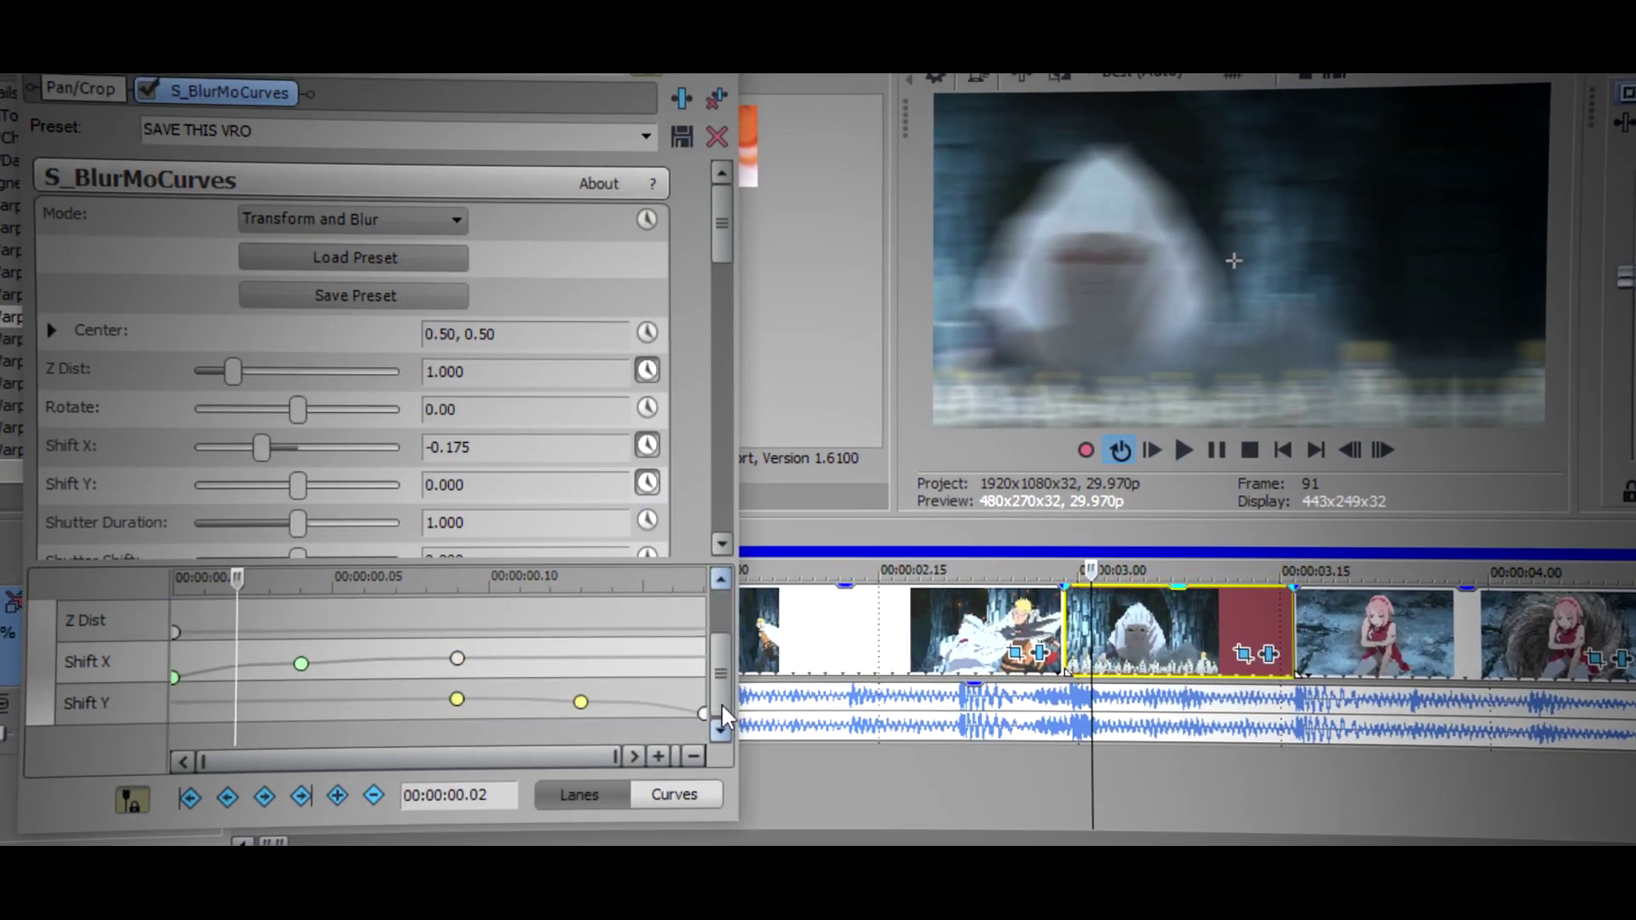
click(174, 674)
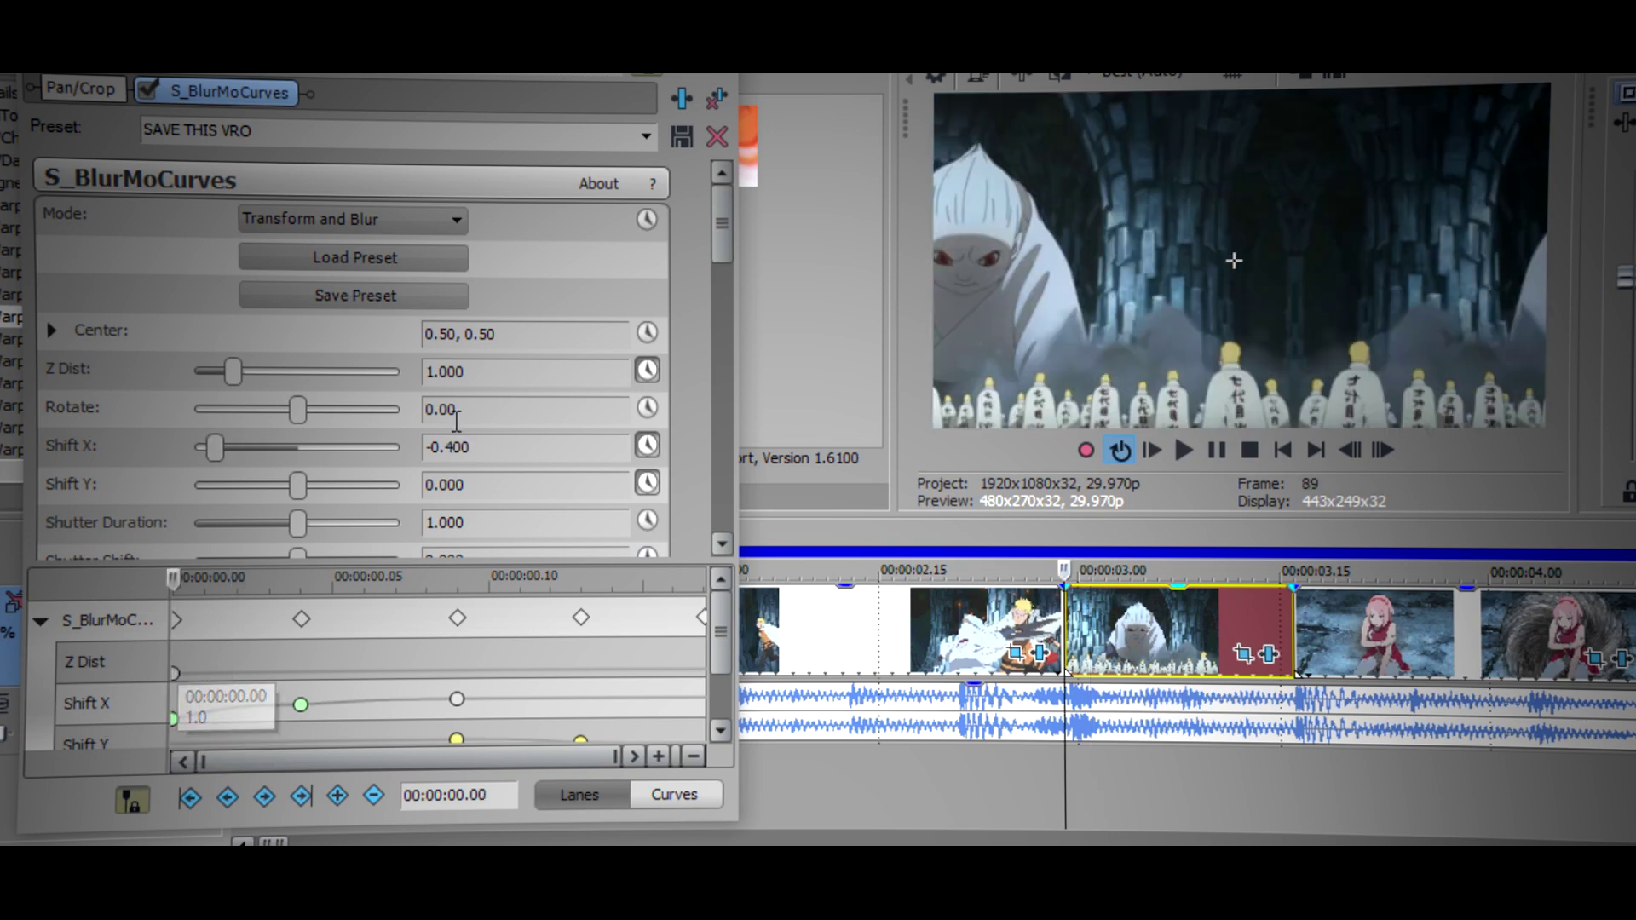
key(Return)
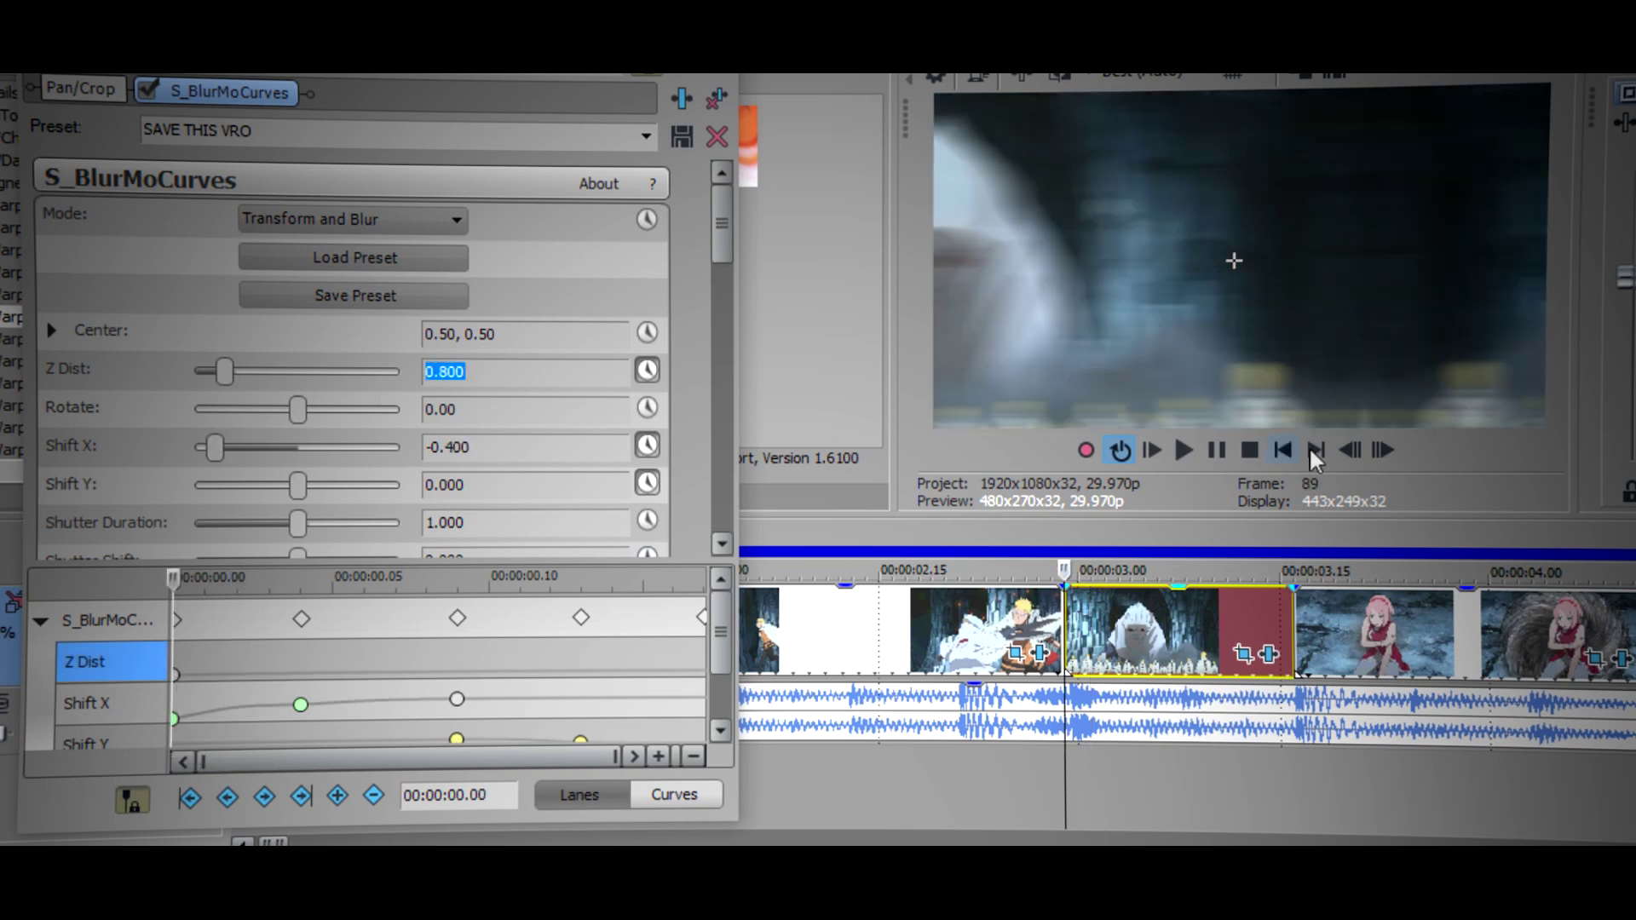
Key the third clip's Z Dist at 1 at 00:00:00.09.
click(1375, 448)
click(1375, 448)
click(1375, 447)
click(1375, 447)
click(1375, 448)
click(1375, 447)
click(1375, 447)
click(1375, 448)
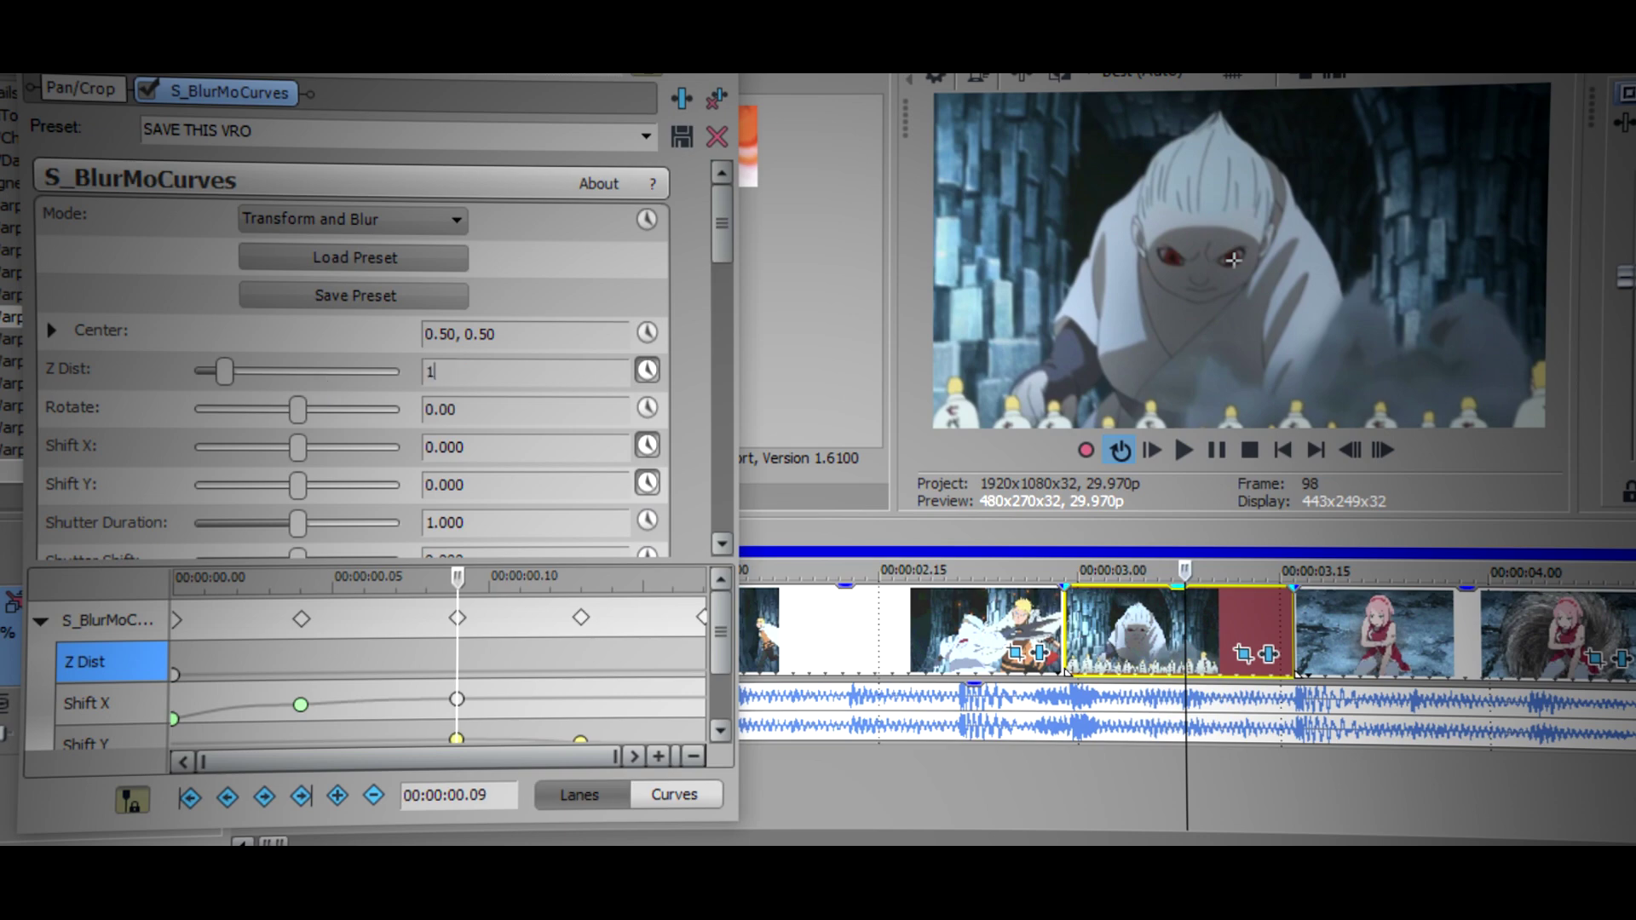
text(1)
key(Return)
Set the third clip's first Z Dist keyframe to Fast Fade and play back the transition from the preceding clip.
right_click(175, 676)
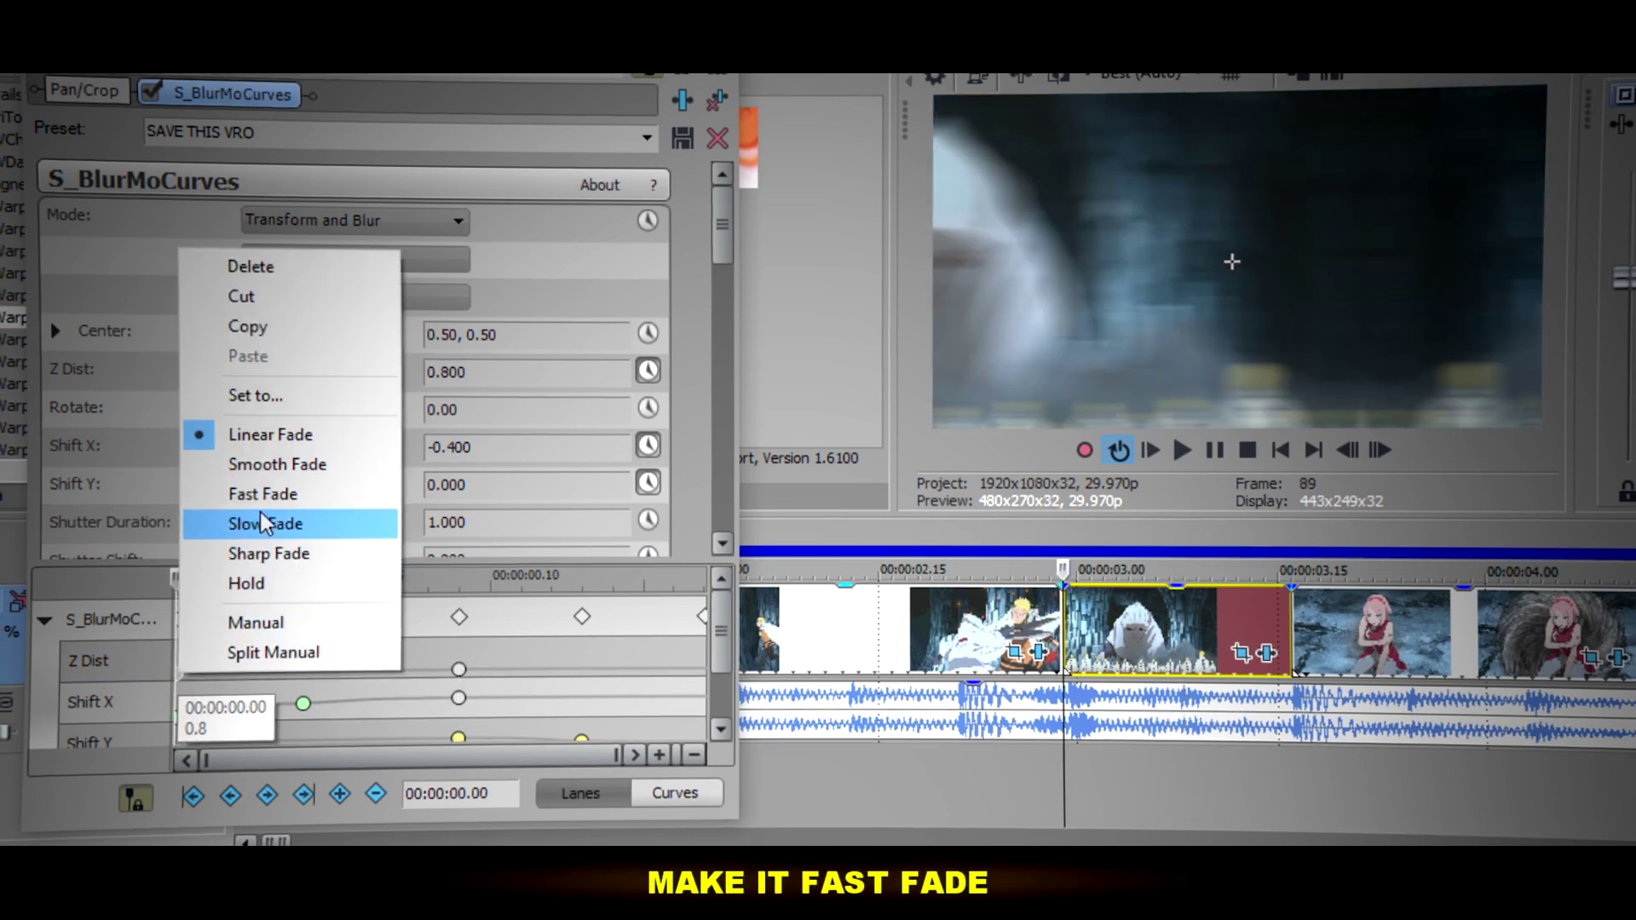
click(255, 493)
click(956, 631)
click(1183, 450)
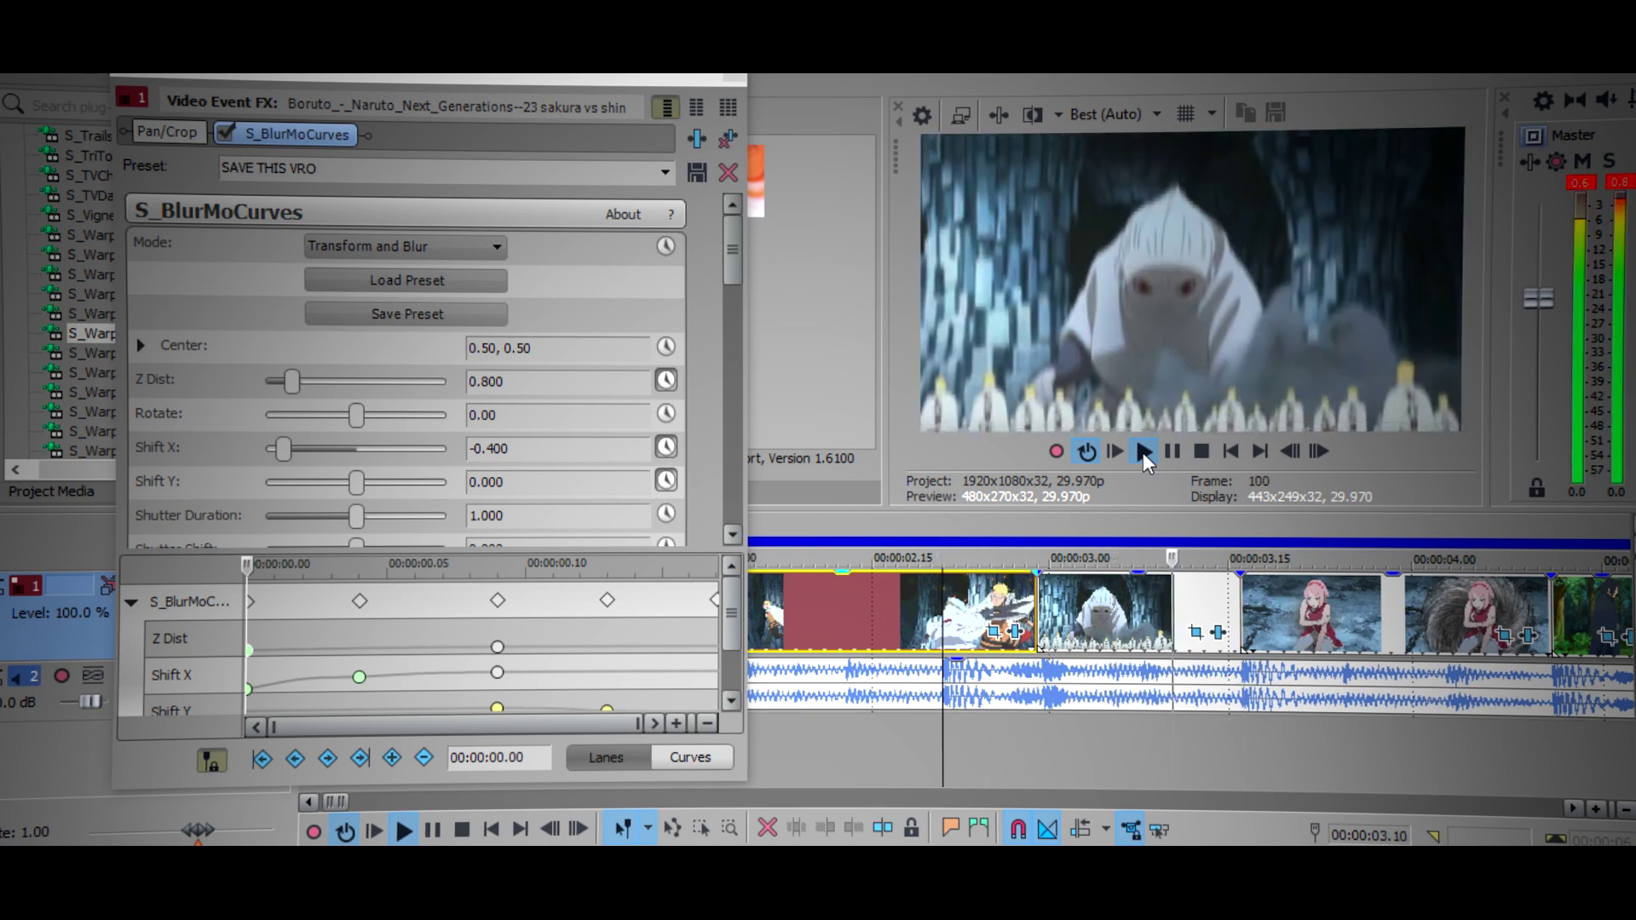
click(1176, 451)
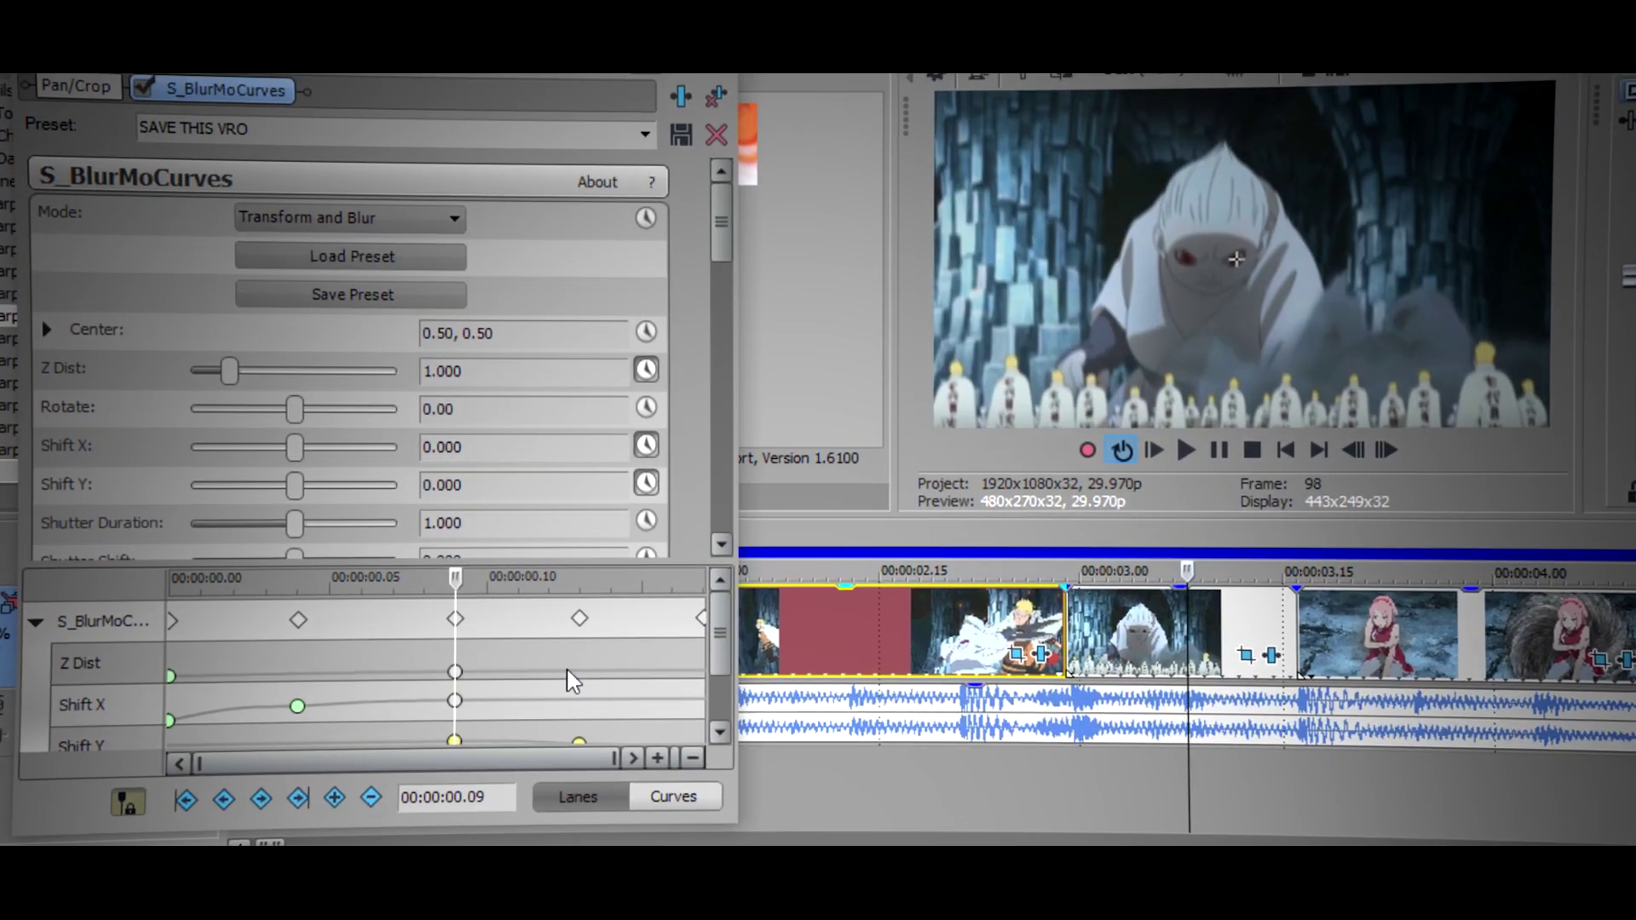
Key the third clip's Z Dist at 0.6 at 00:00:00.13 and at 1 near the clip's end.
text(0.060)
key(Return)
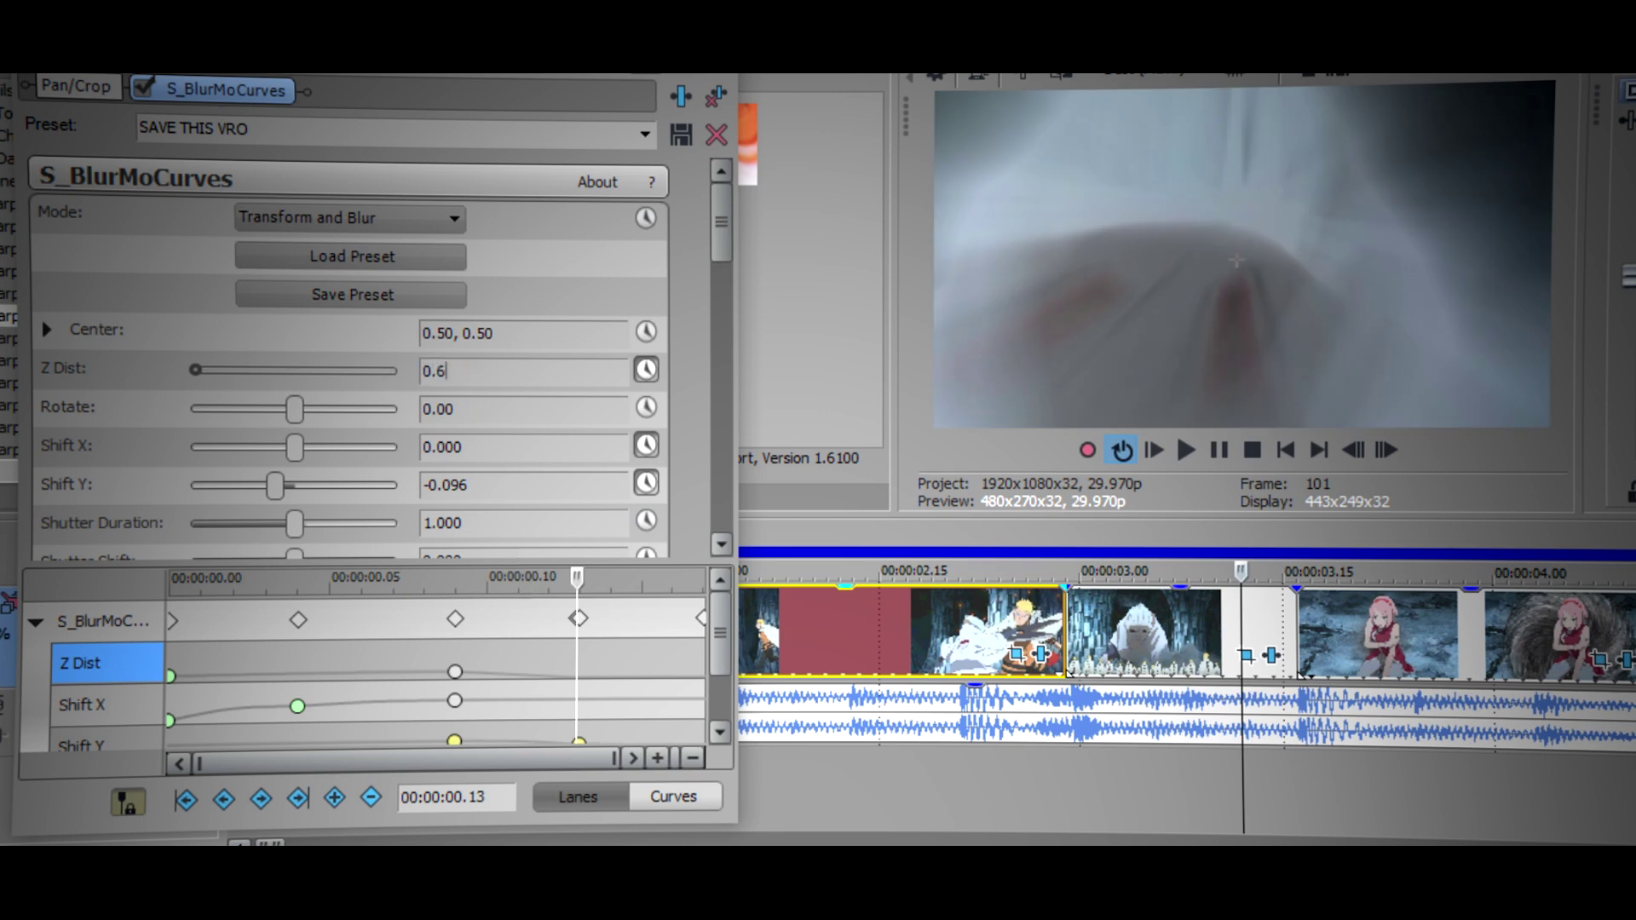
text(0.6)
key(Return)
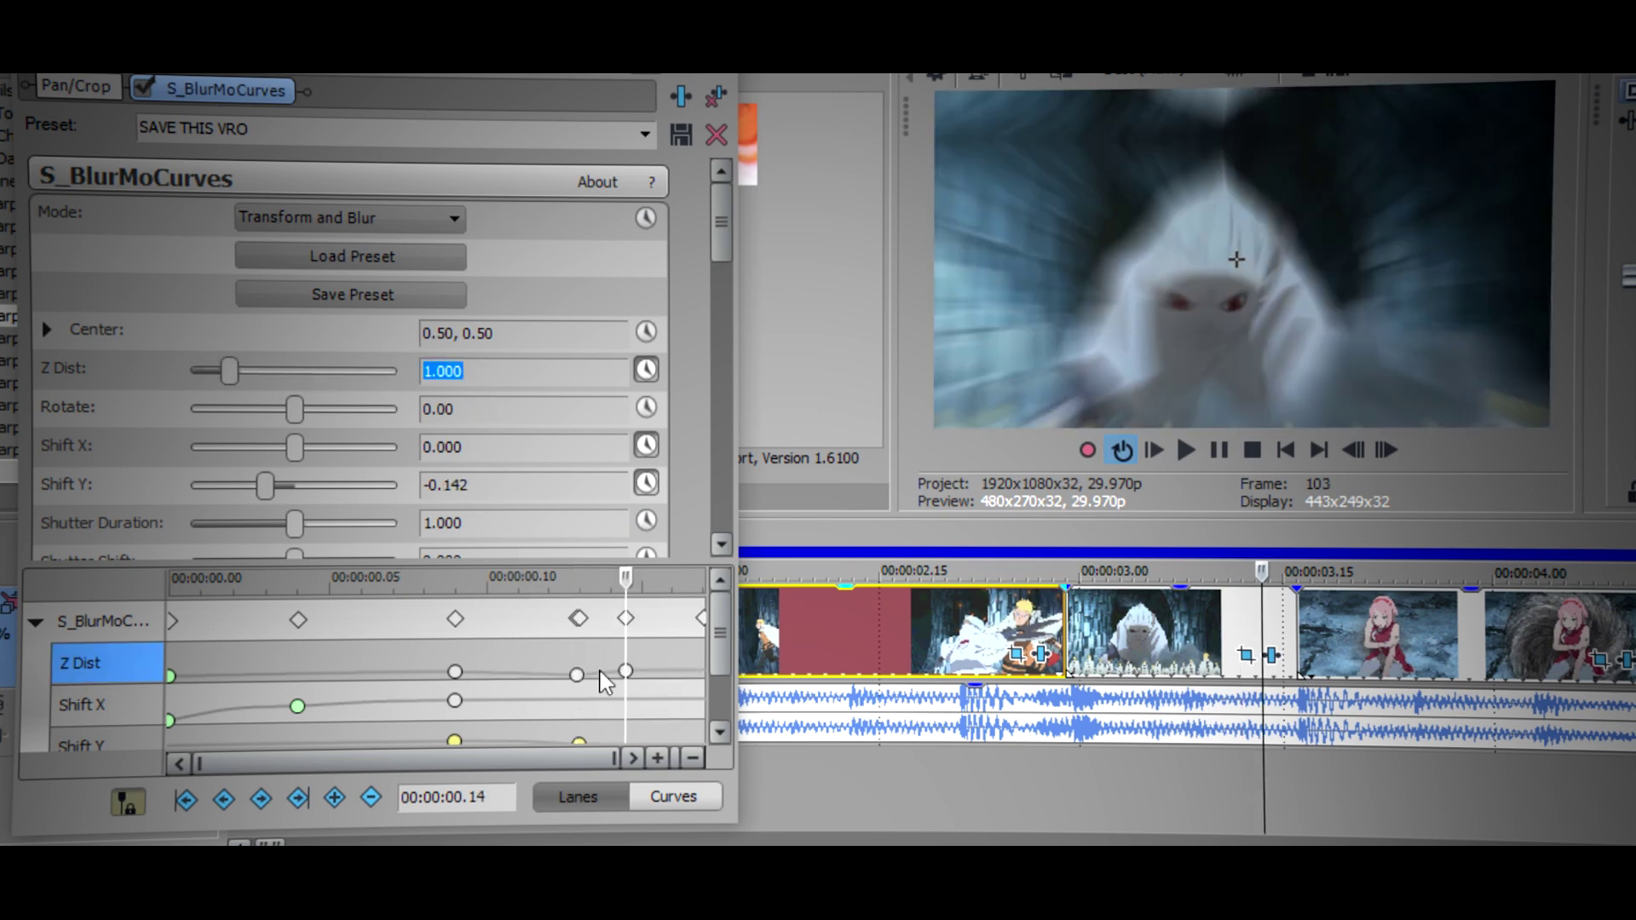
Set the third clip's Z Dist keyframe at 00:00:00.09 to Slow Fade and the one at 00:00:00.13 to Fast Fade, and play it back.
right_click(456, 673)
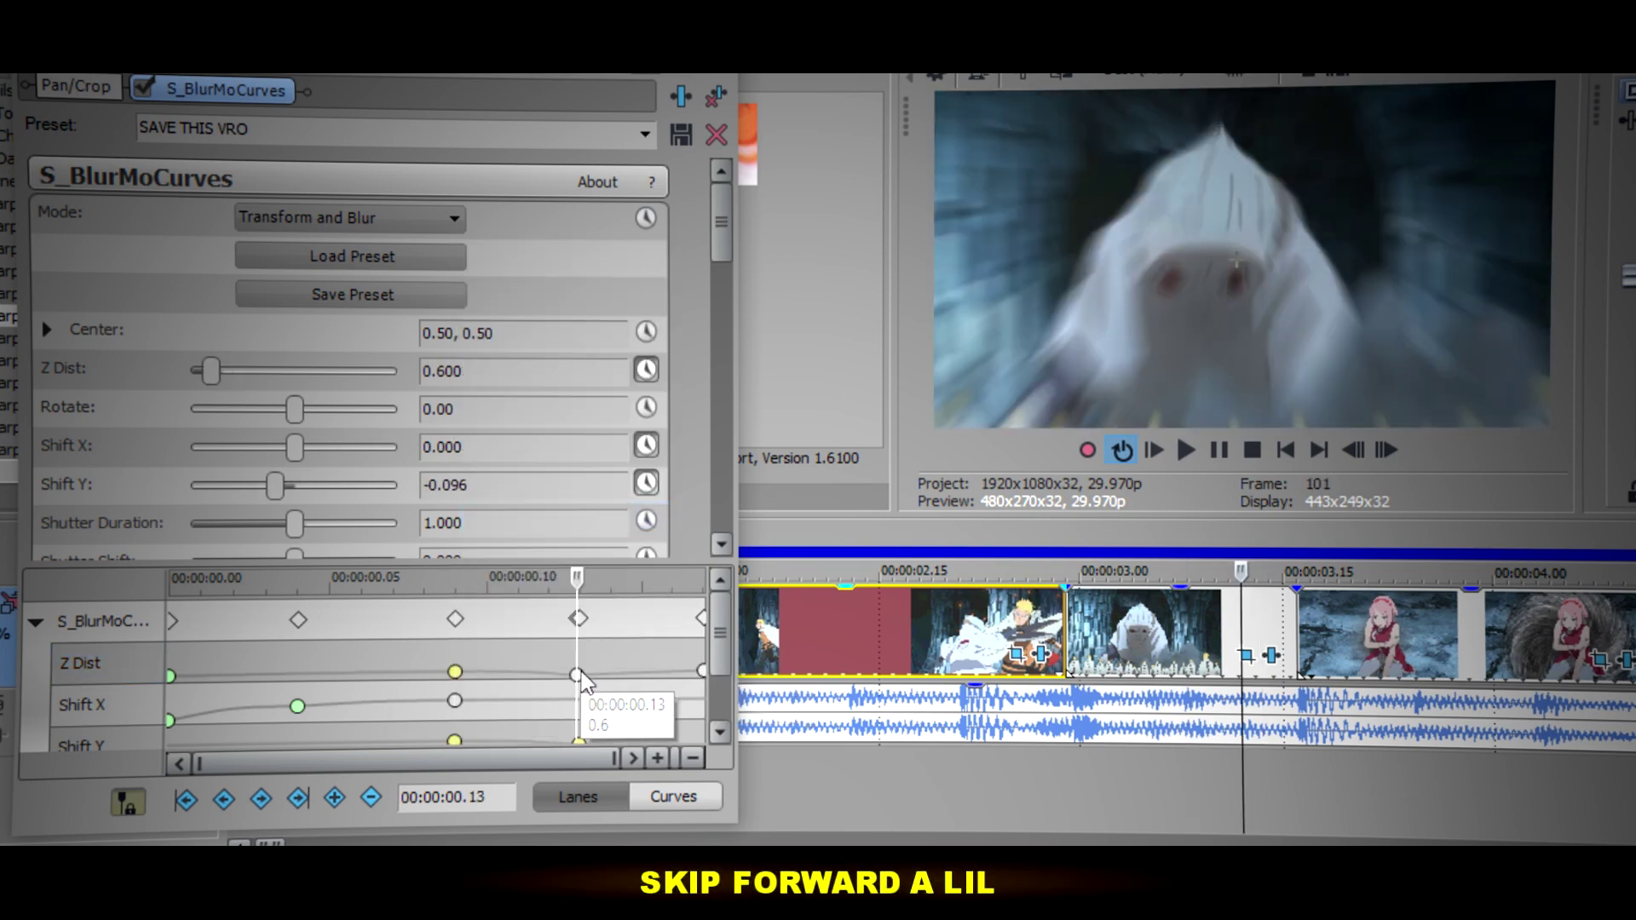
right_click(575, 673)
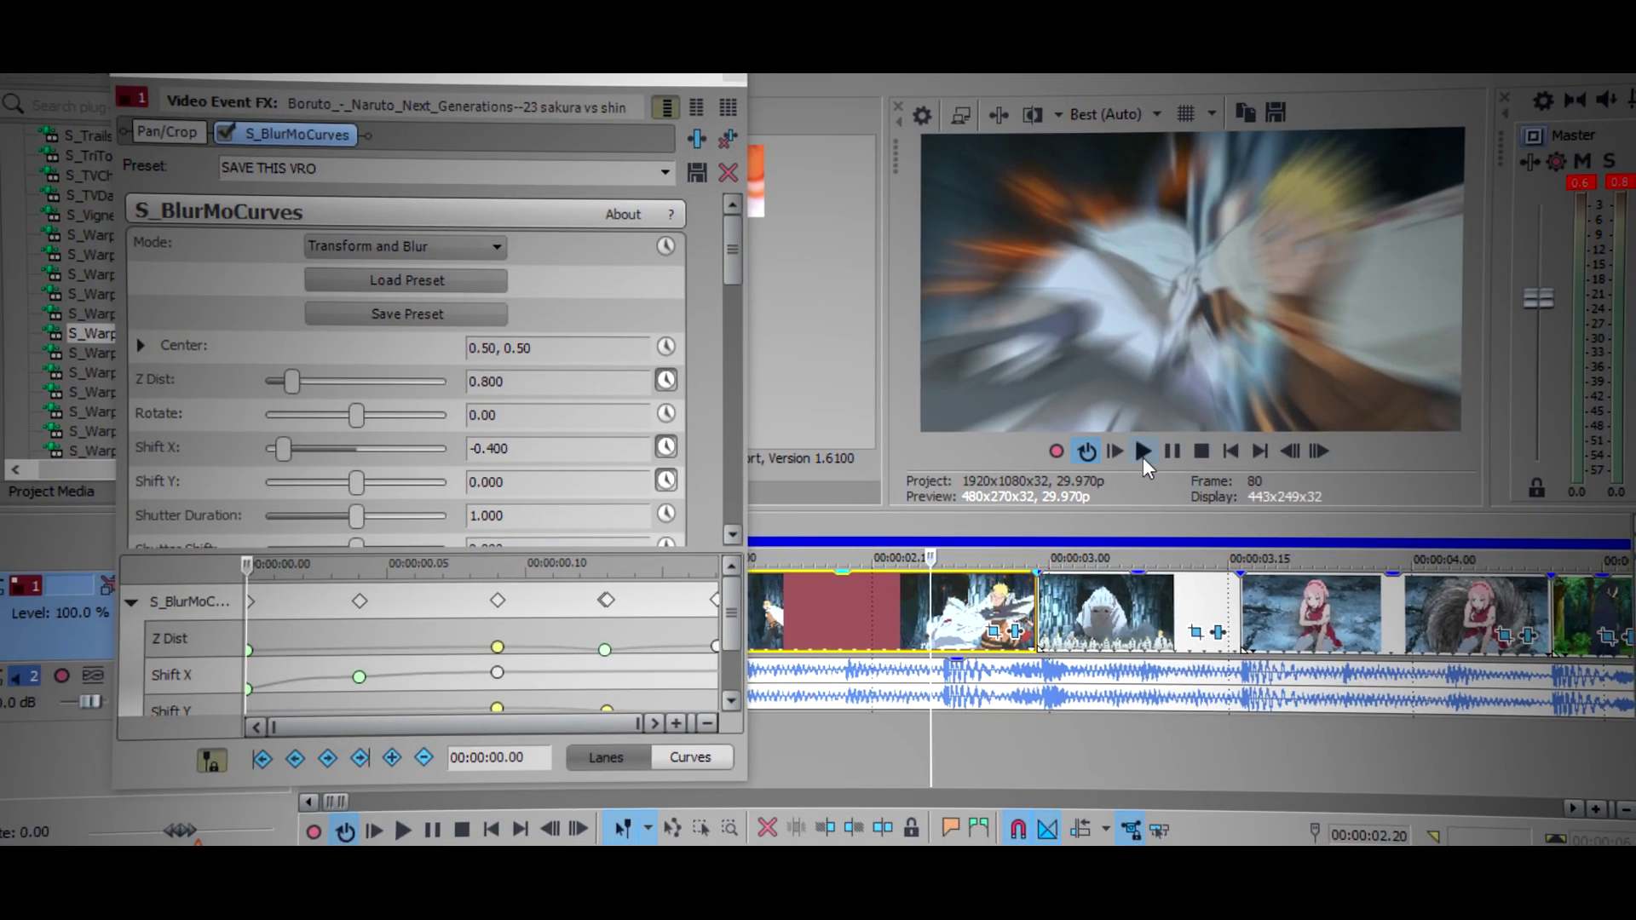
click(1144, 456)
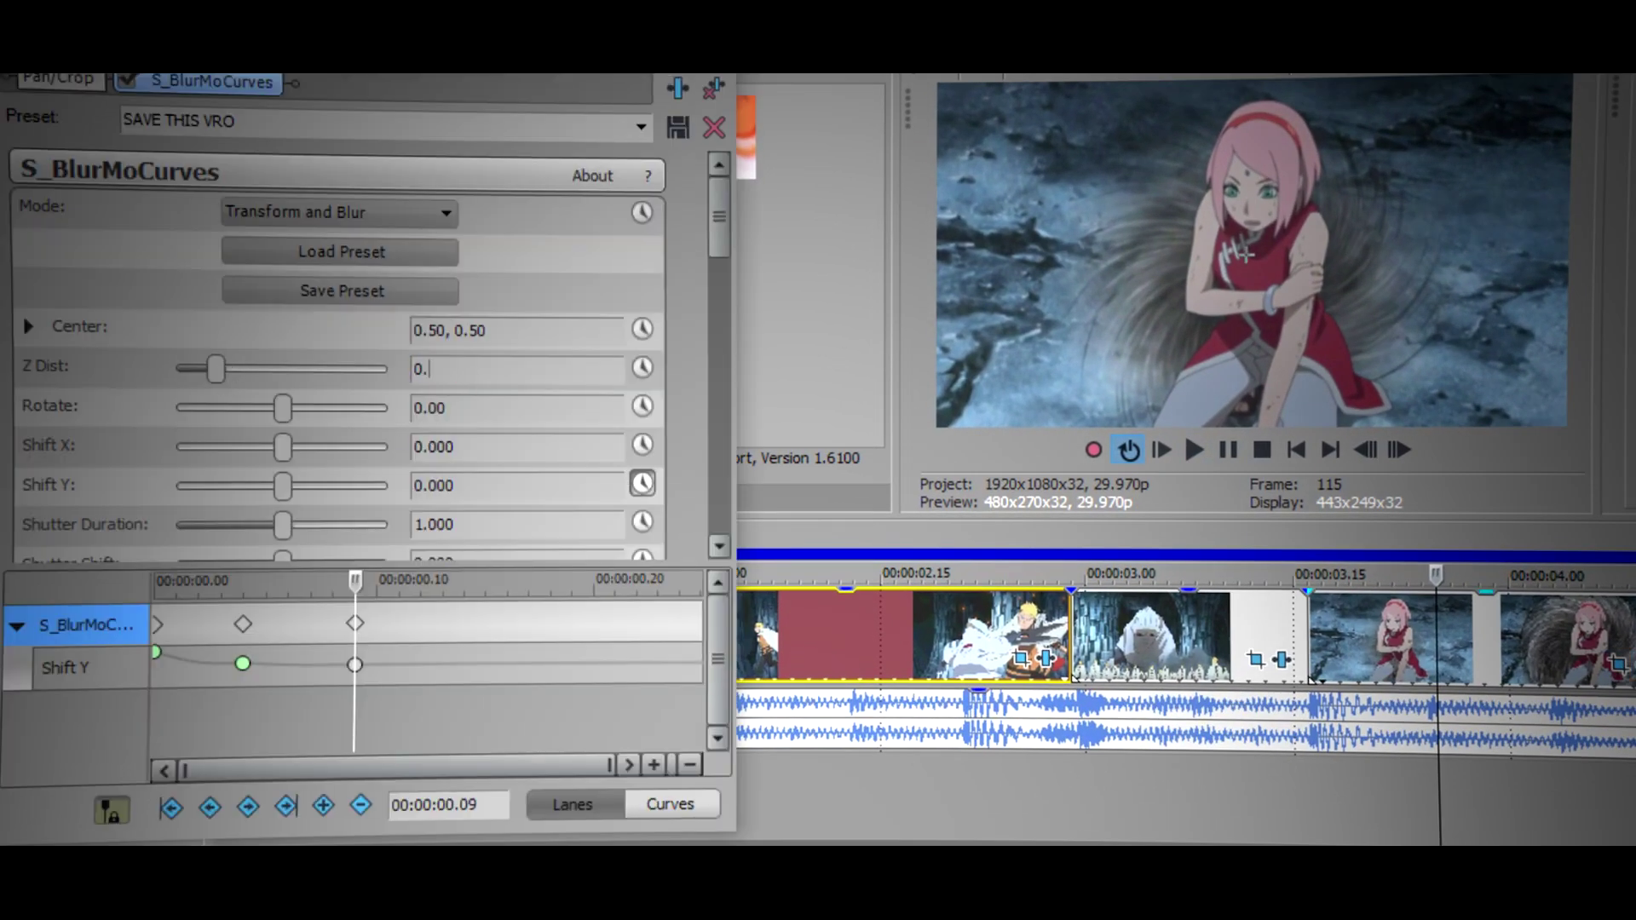
Animate the fourth clip's Z Dist from 0.8 at the start to a keyframe at 00:00:00.10, with Fast Fade on the first keyframe.
text(8)
key(Return)
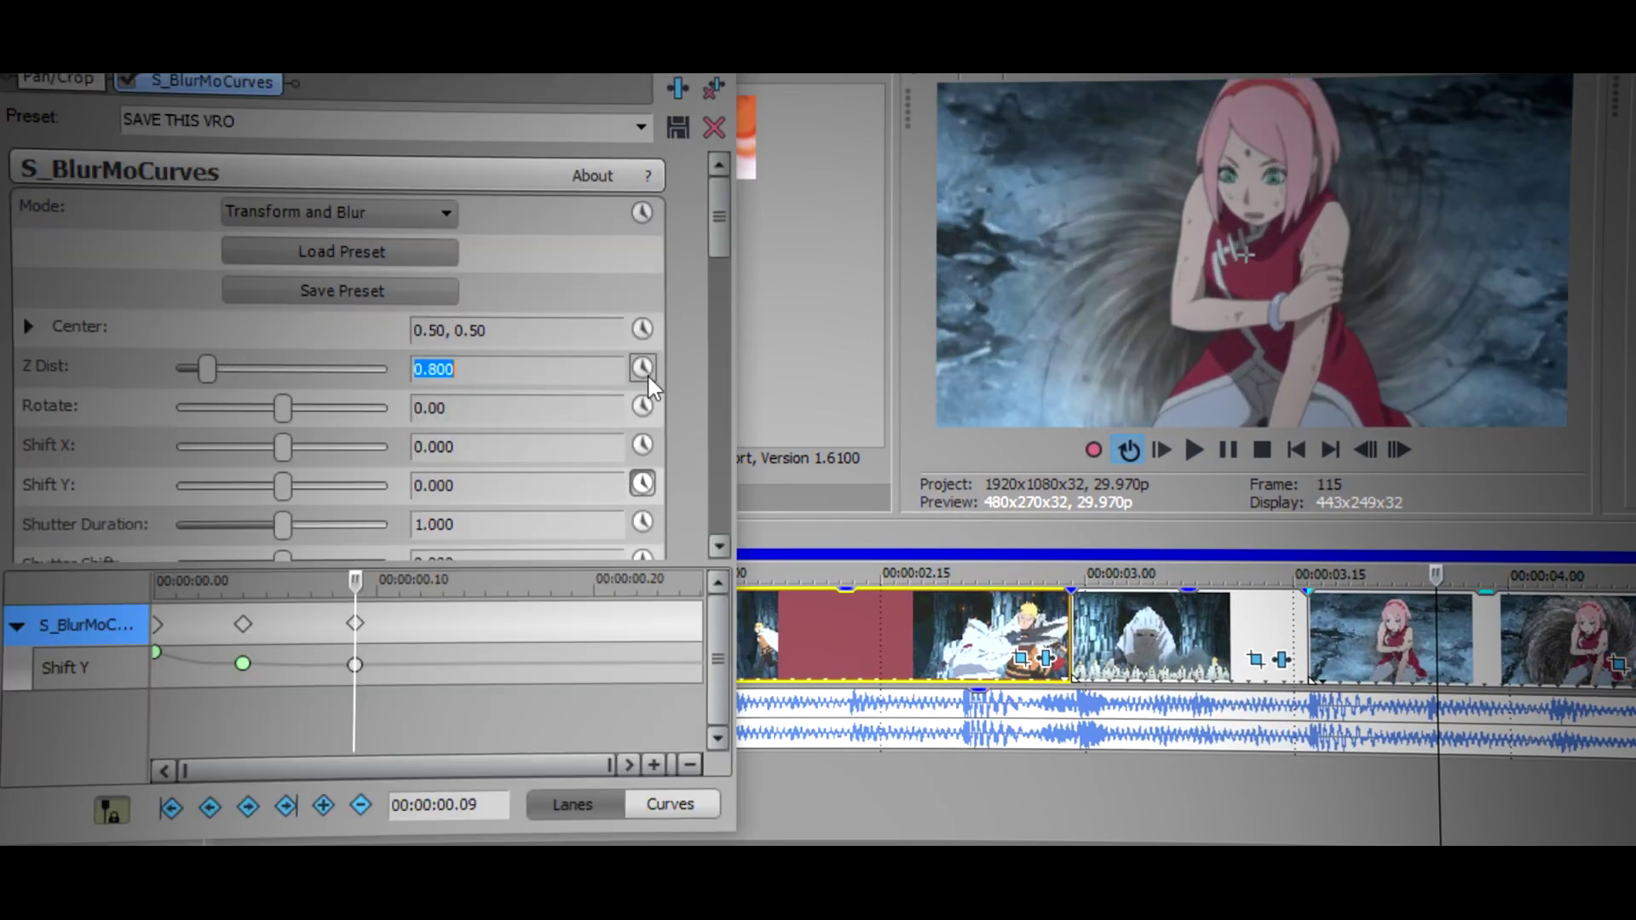
click(1398, 450)
click(1399, 450)
click(1402, 452)
click(1402, 451)
click(1402, 451)
click(1402, 452)
click(1402, 452)
click(1402, 451)
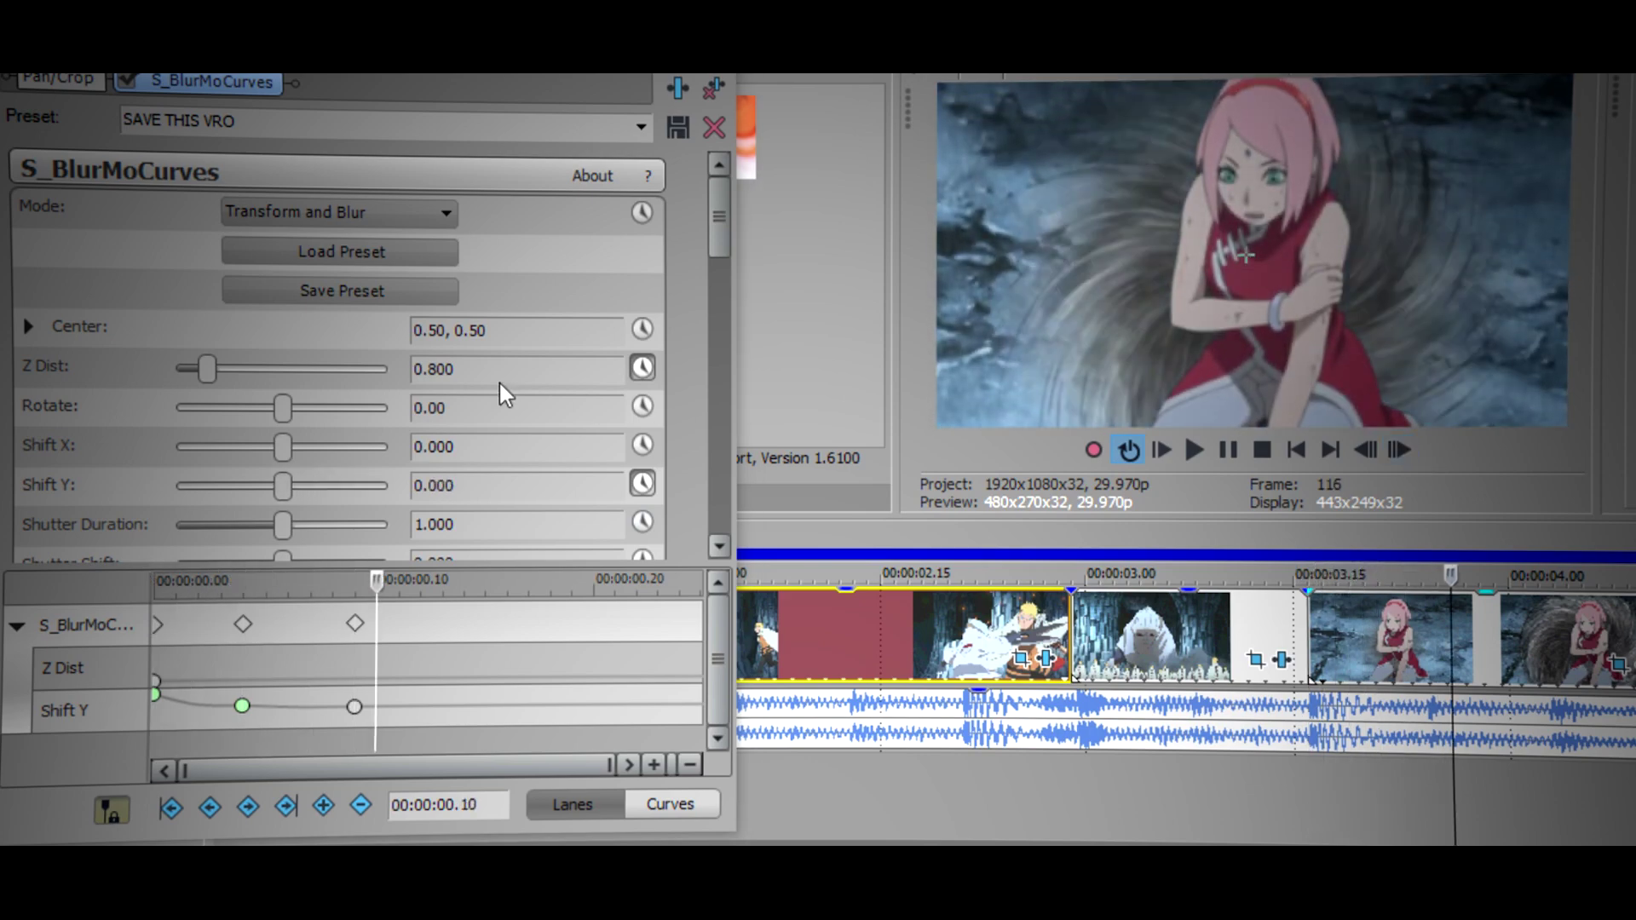
right_click(156, 680)
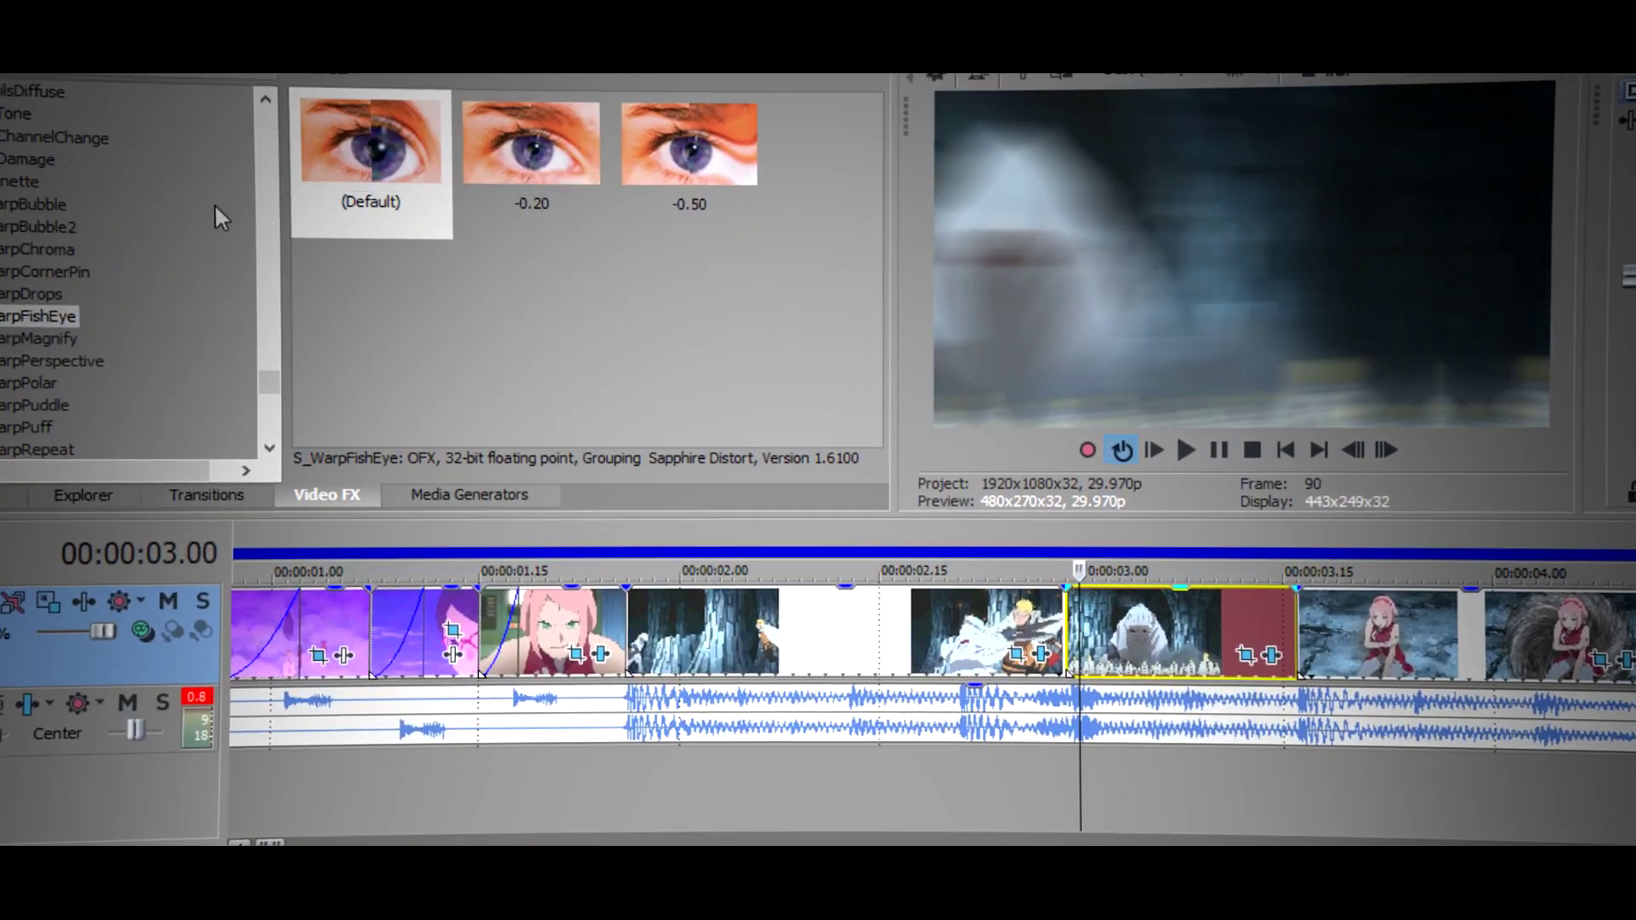
Apply the S_WarpFishEye preset SAVE THIS VRO TOO to the third clip and animate Amount from -0.25 to 0 at the clip's end.
click(6, 316)
drag(1123, 587, 1142, 621)
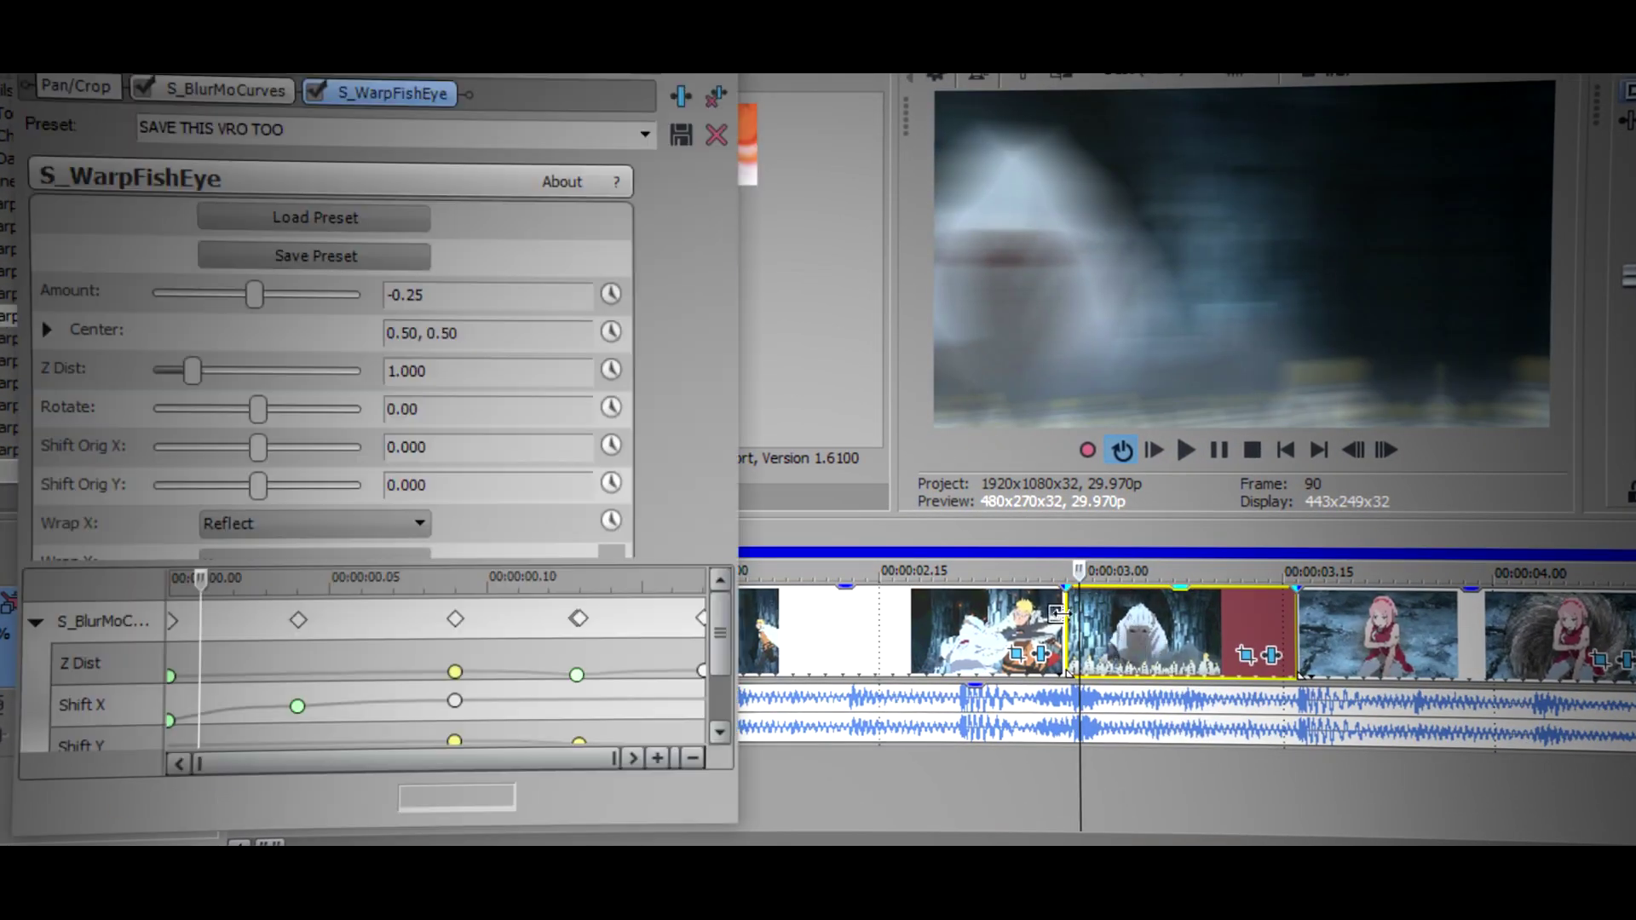
click(436, 294)
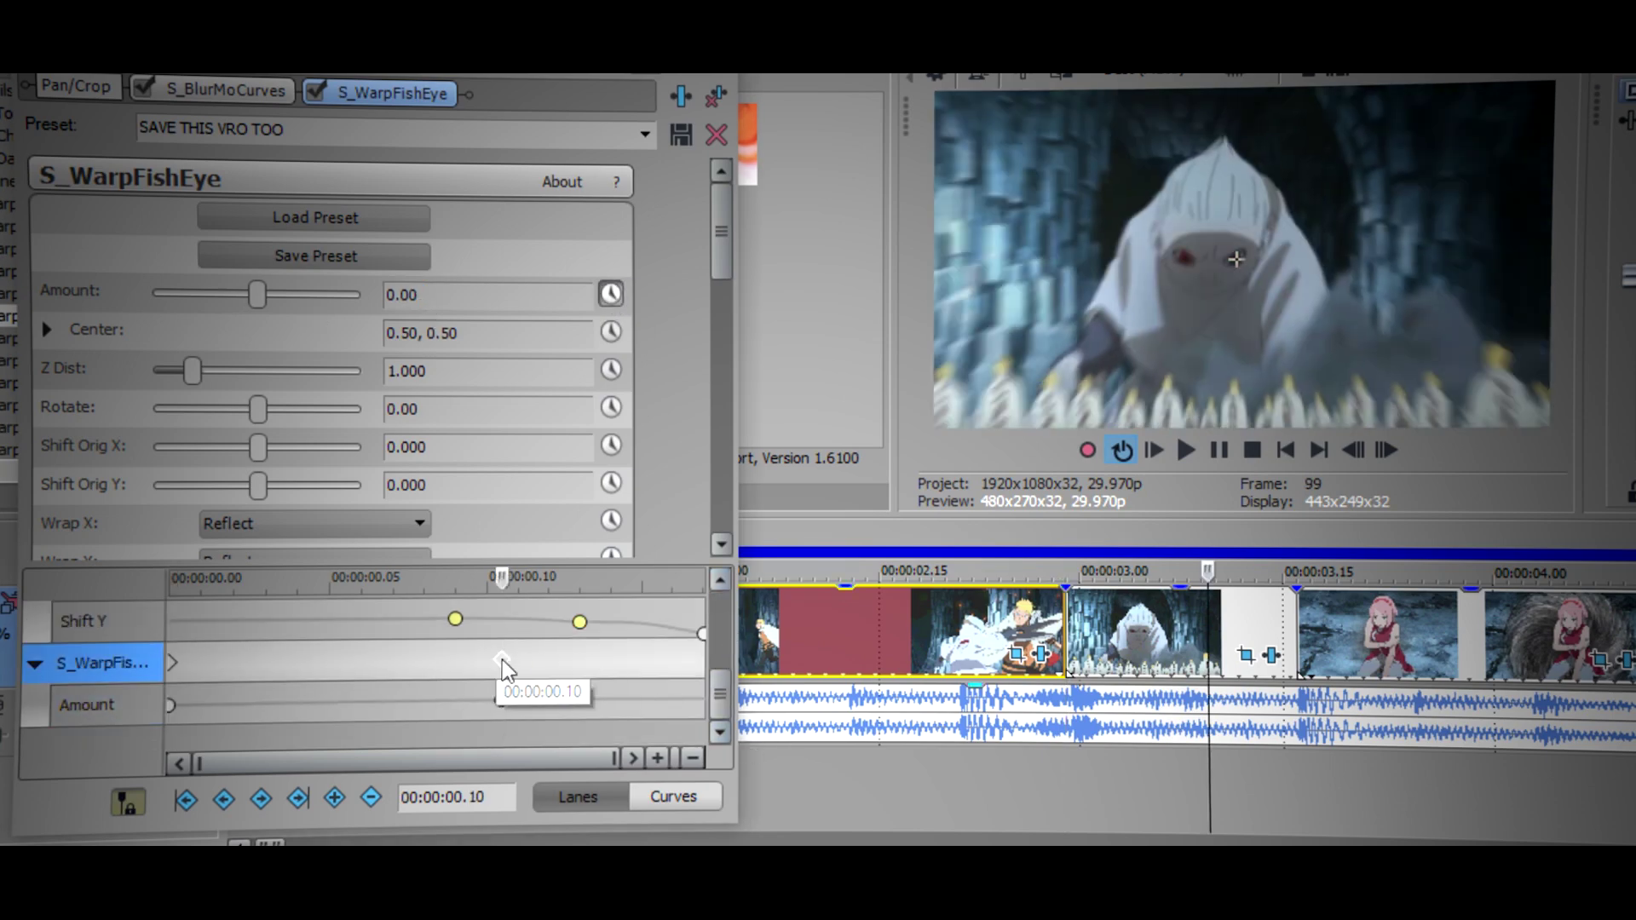
Set the third clip's first fisheye Amount keyframe to Fast Fade and play back the transition.
click(170, 704)
right_click(171, 704)
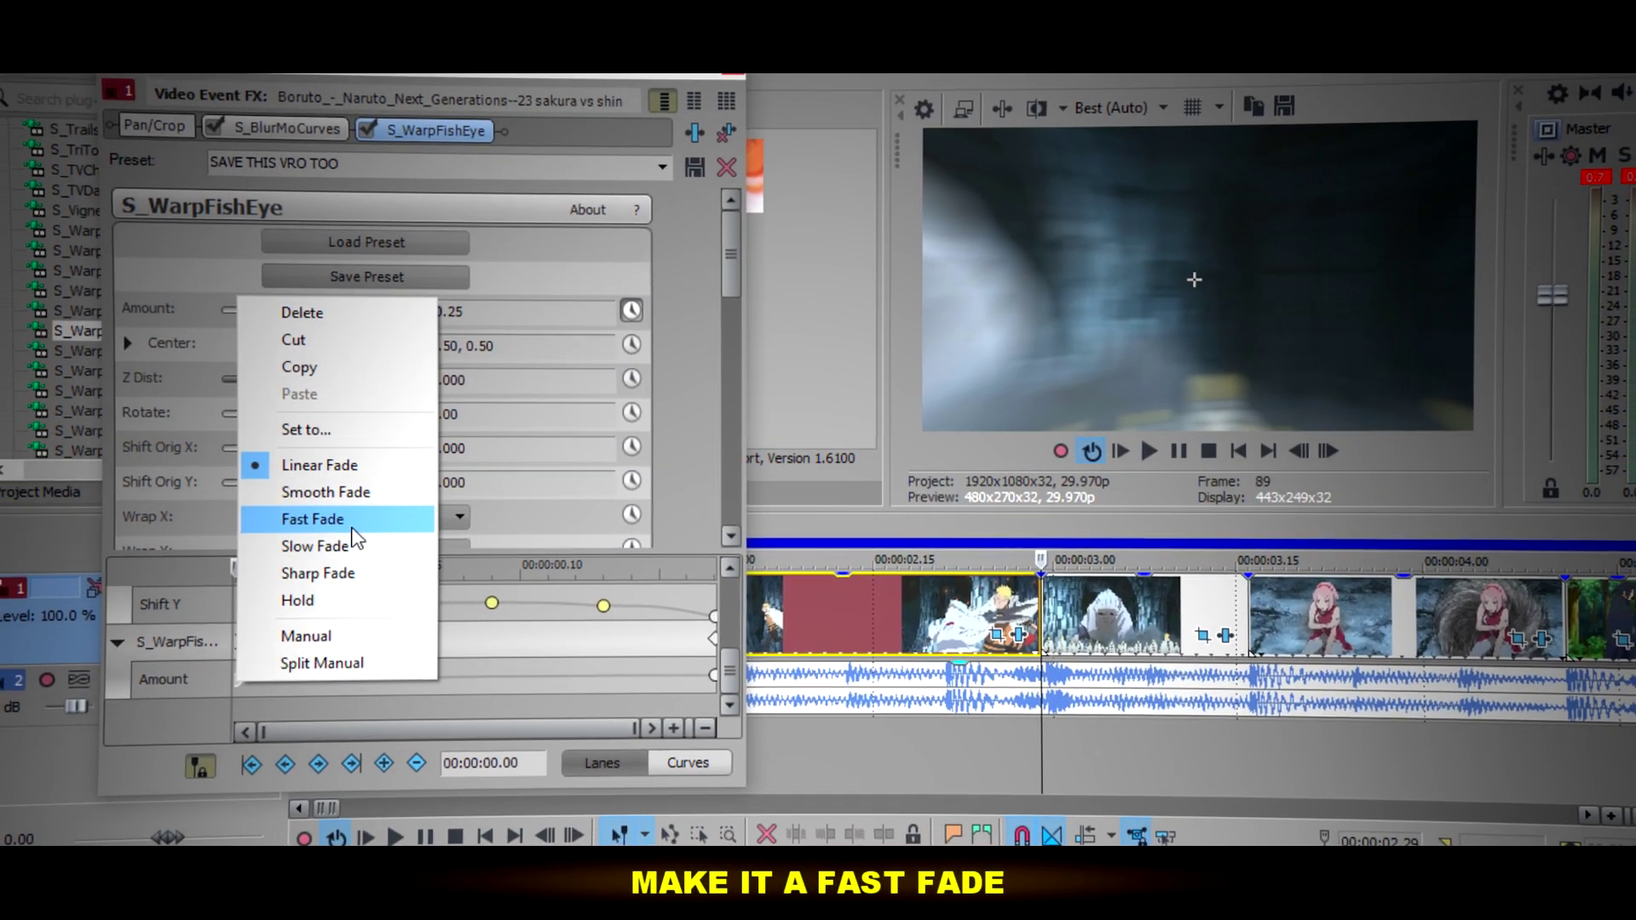
click(324, 519)
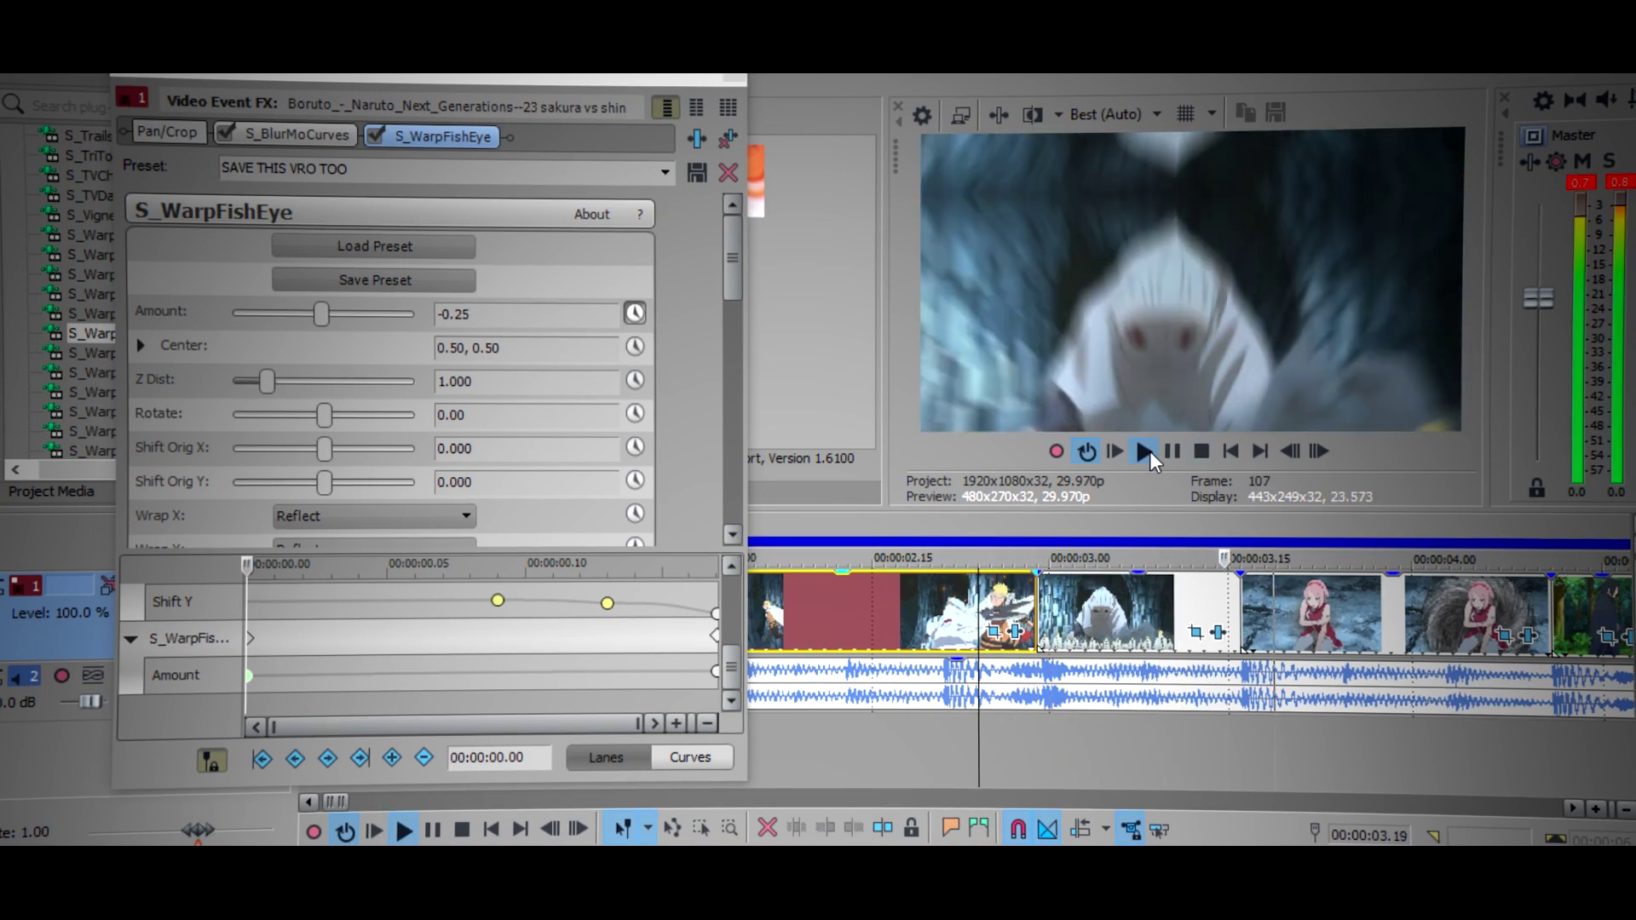
click(1148, 451)
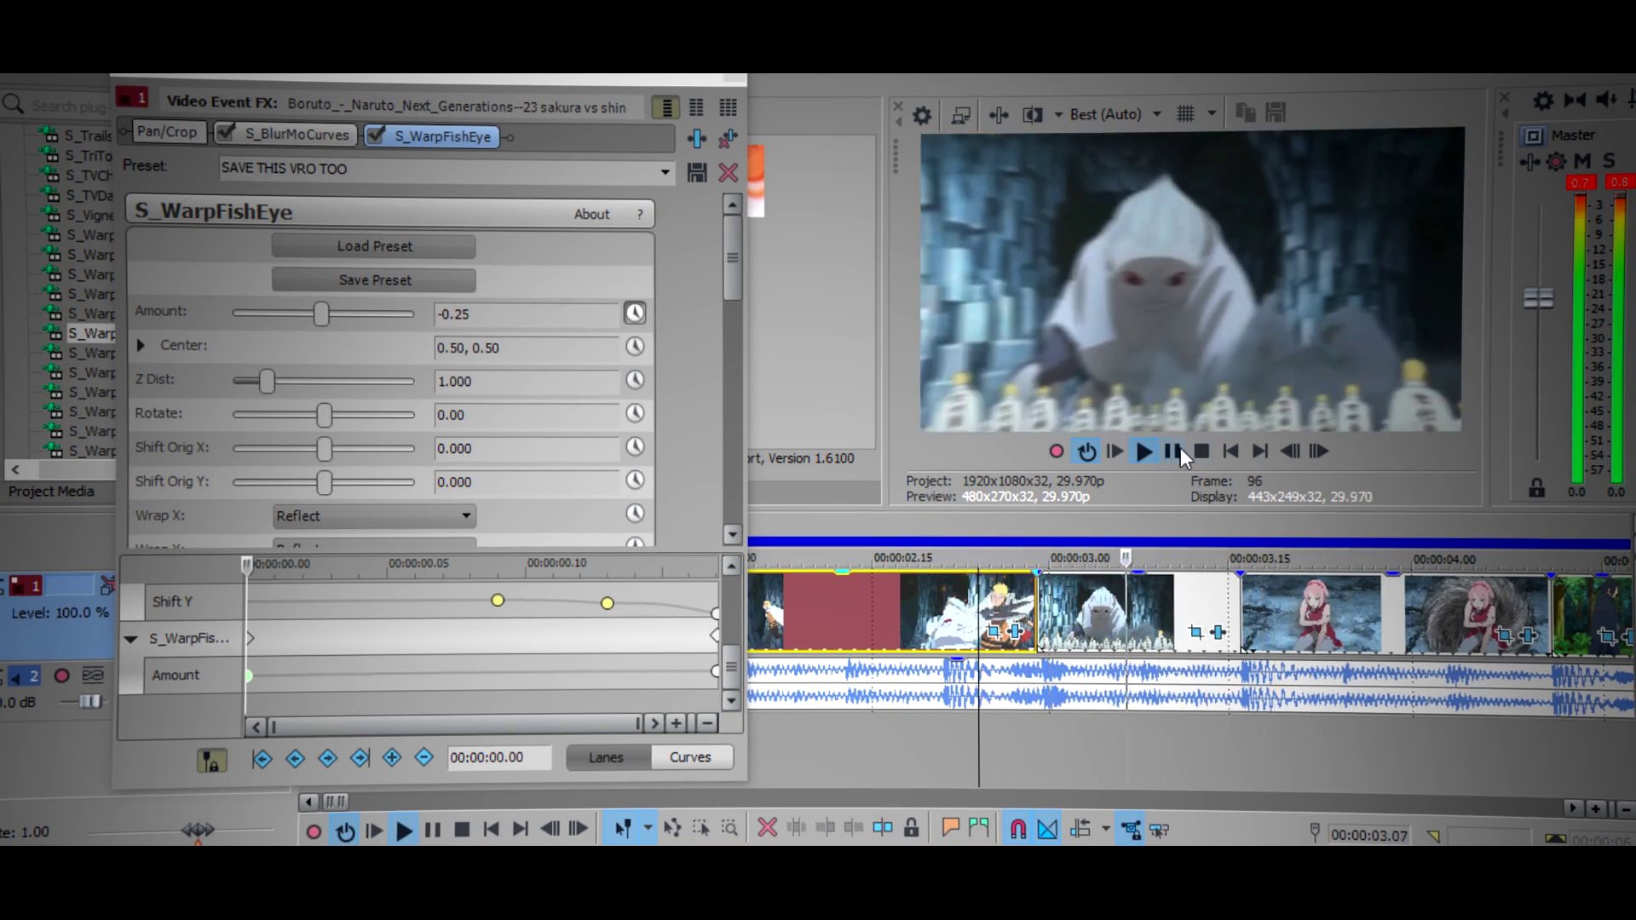
click(1179, 447)
Apply the S_WarpFishEye preset SAVE THIS VRO TOO to the fourth clip and turn on animation for its Amount of -0.25.
click(735, 76)
drag(1313, 611, 1312, 612)
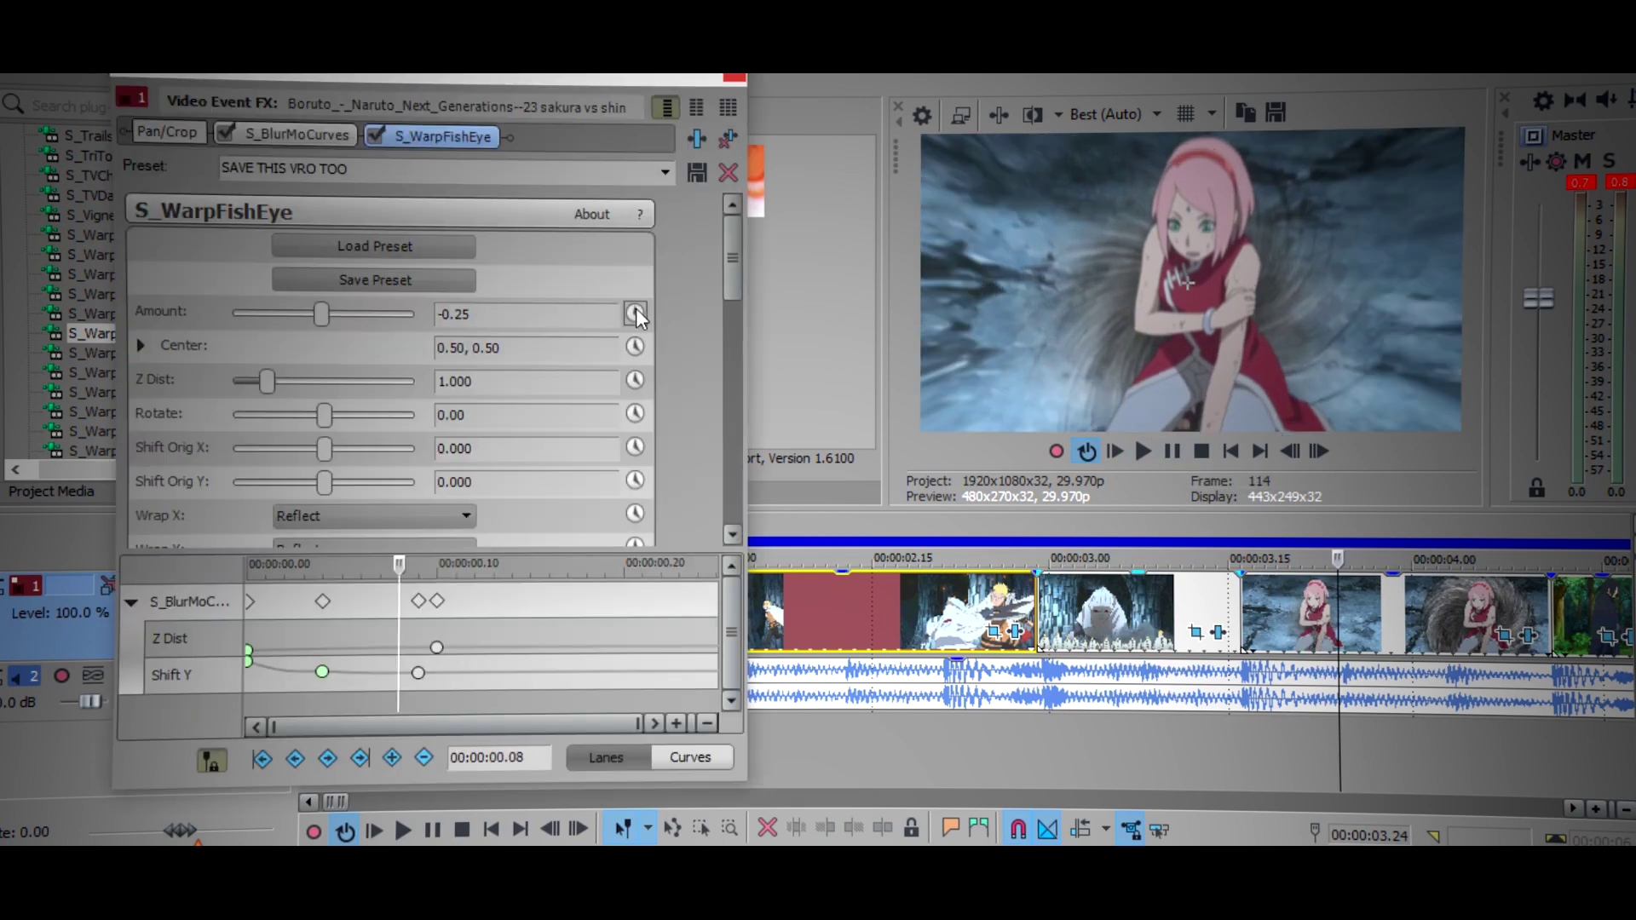
click(635, 313)
Key the fourth clip's fisheye Amount at 0 at the clip's end, set the first keyframe to Fast Fade, and play it back.
click(478, 638)
text(0)
key(Return)
drag(482, 637, 766, 639)
click(253, 679)
click(1142, 450)
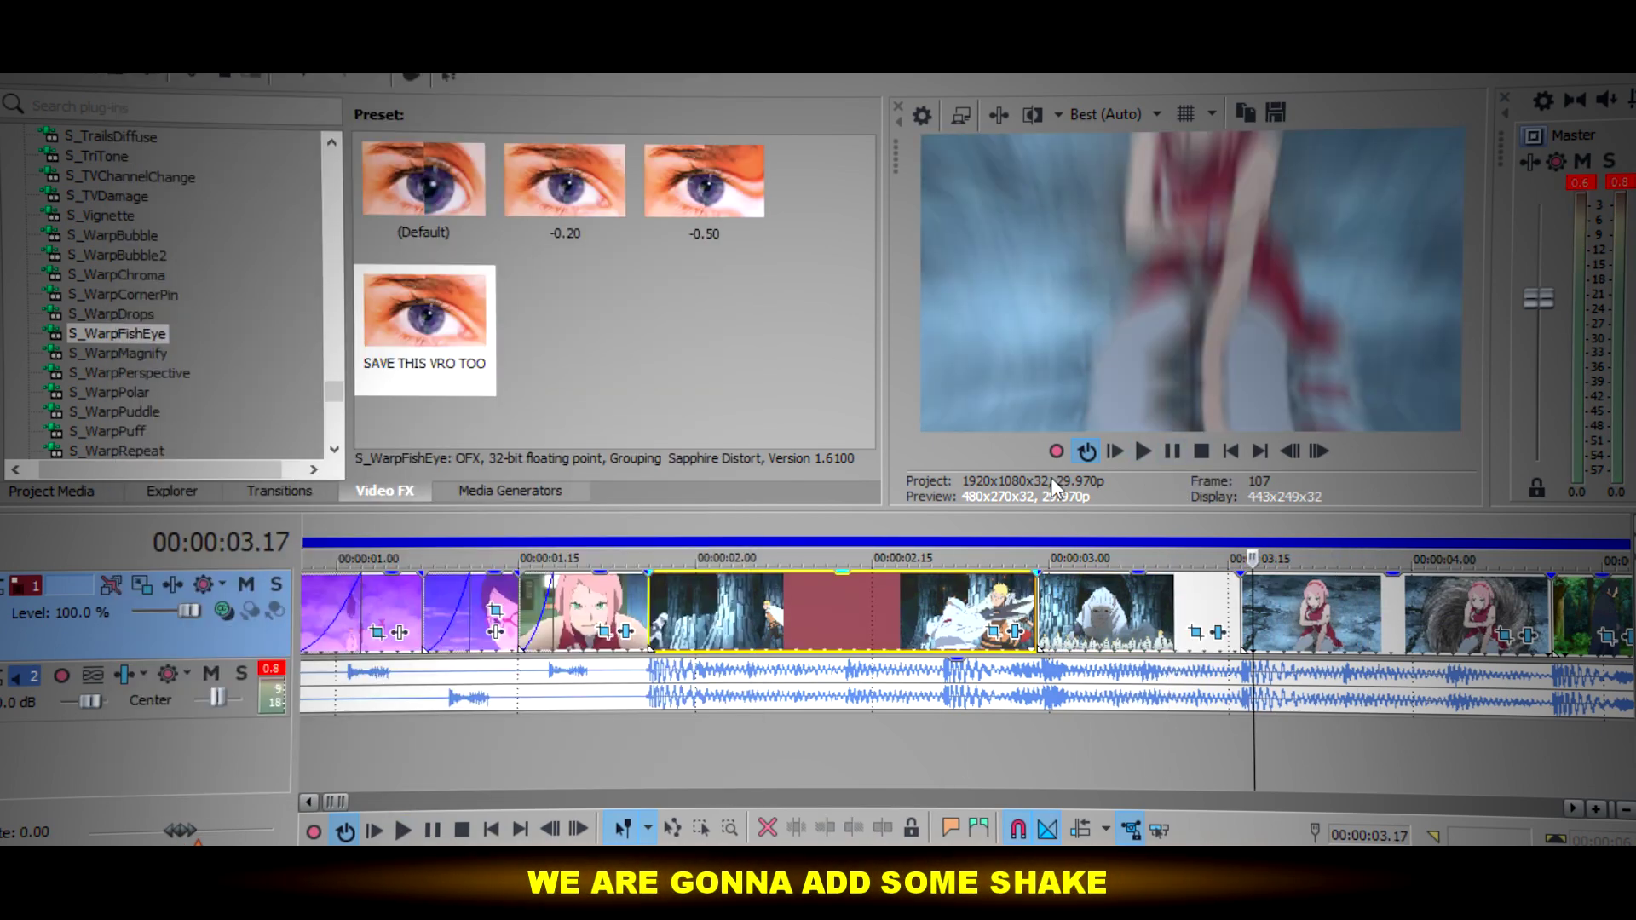
Apply the default S_Shake preset to the third clip.
click(1142, 617)
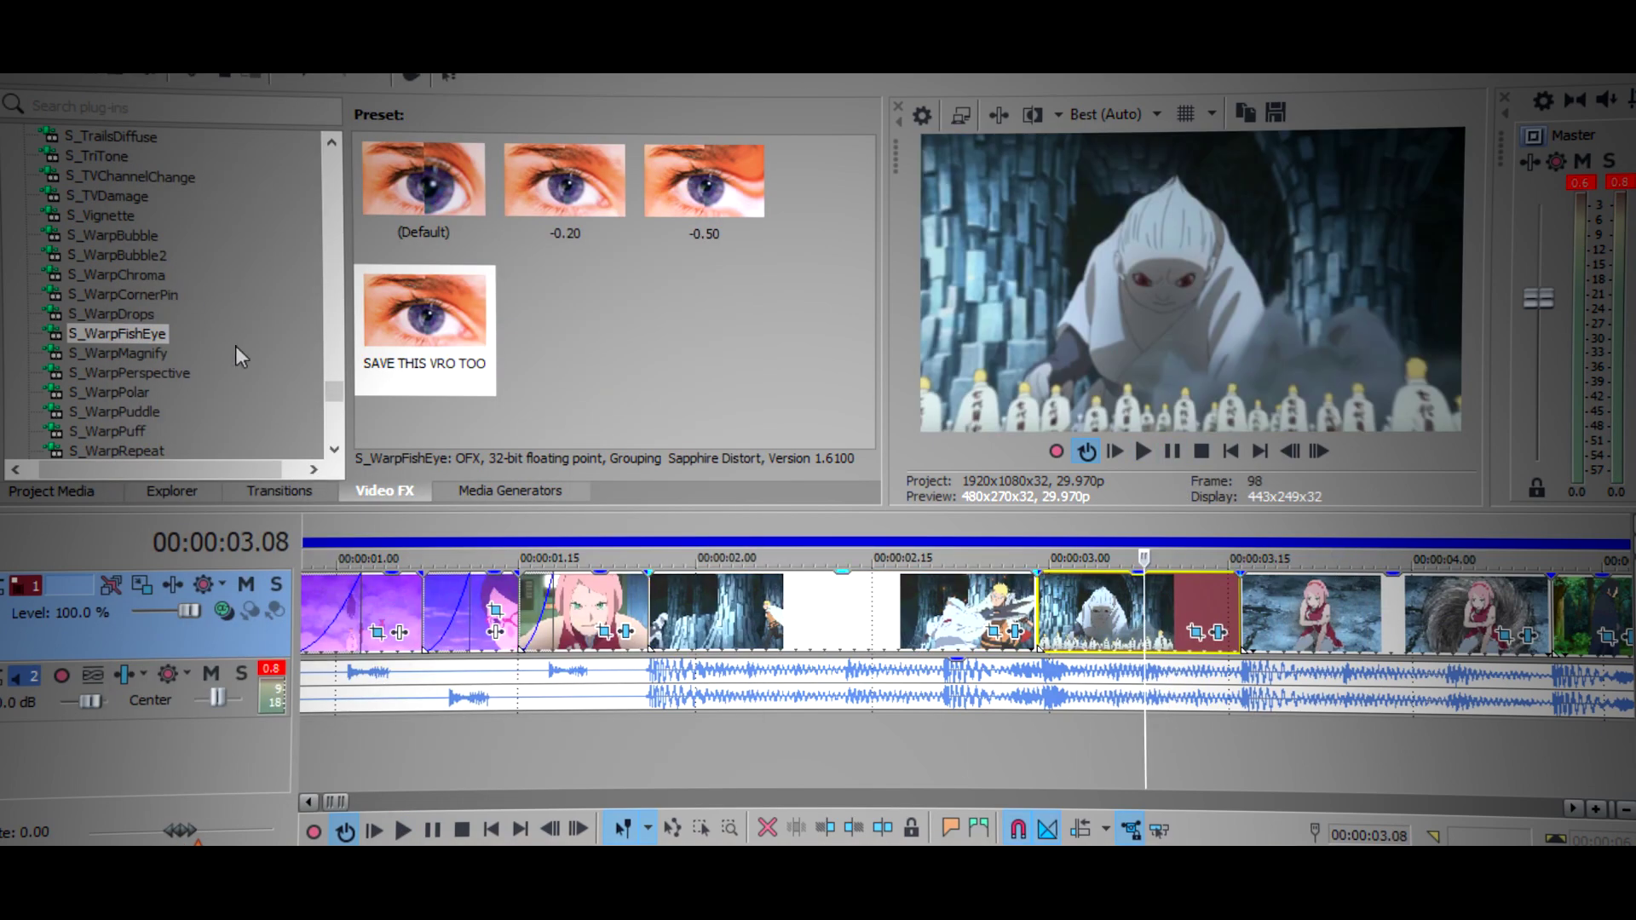
scroll(236, 345, up, 7)
scroll(166, 251, up, 3)
click(103, 252)
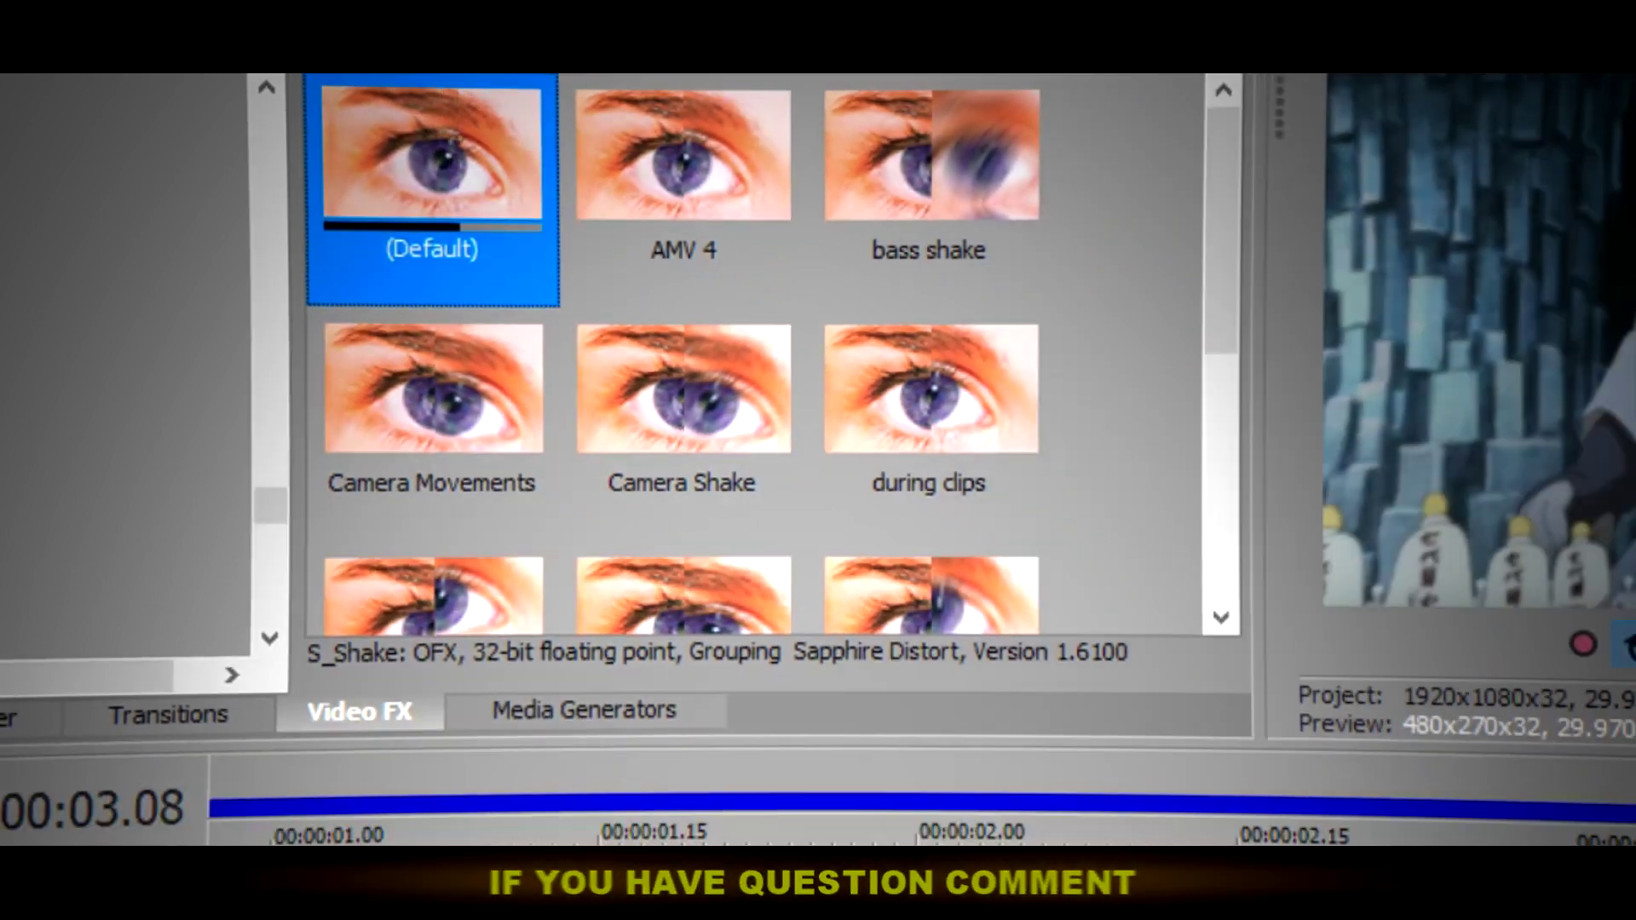
drag(431, 161, 1171, 656)
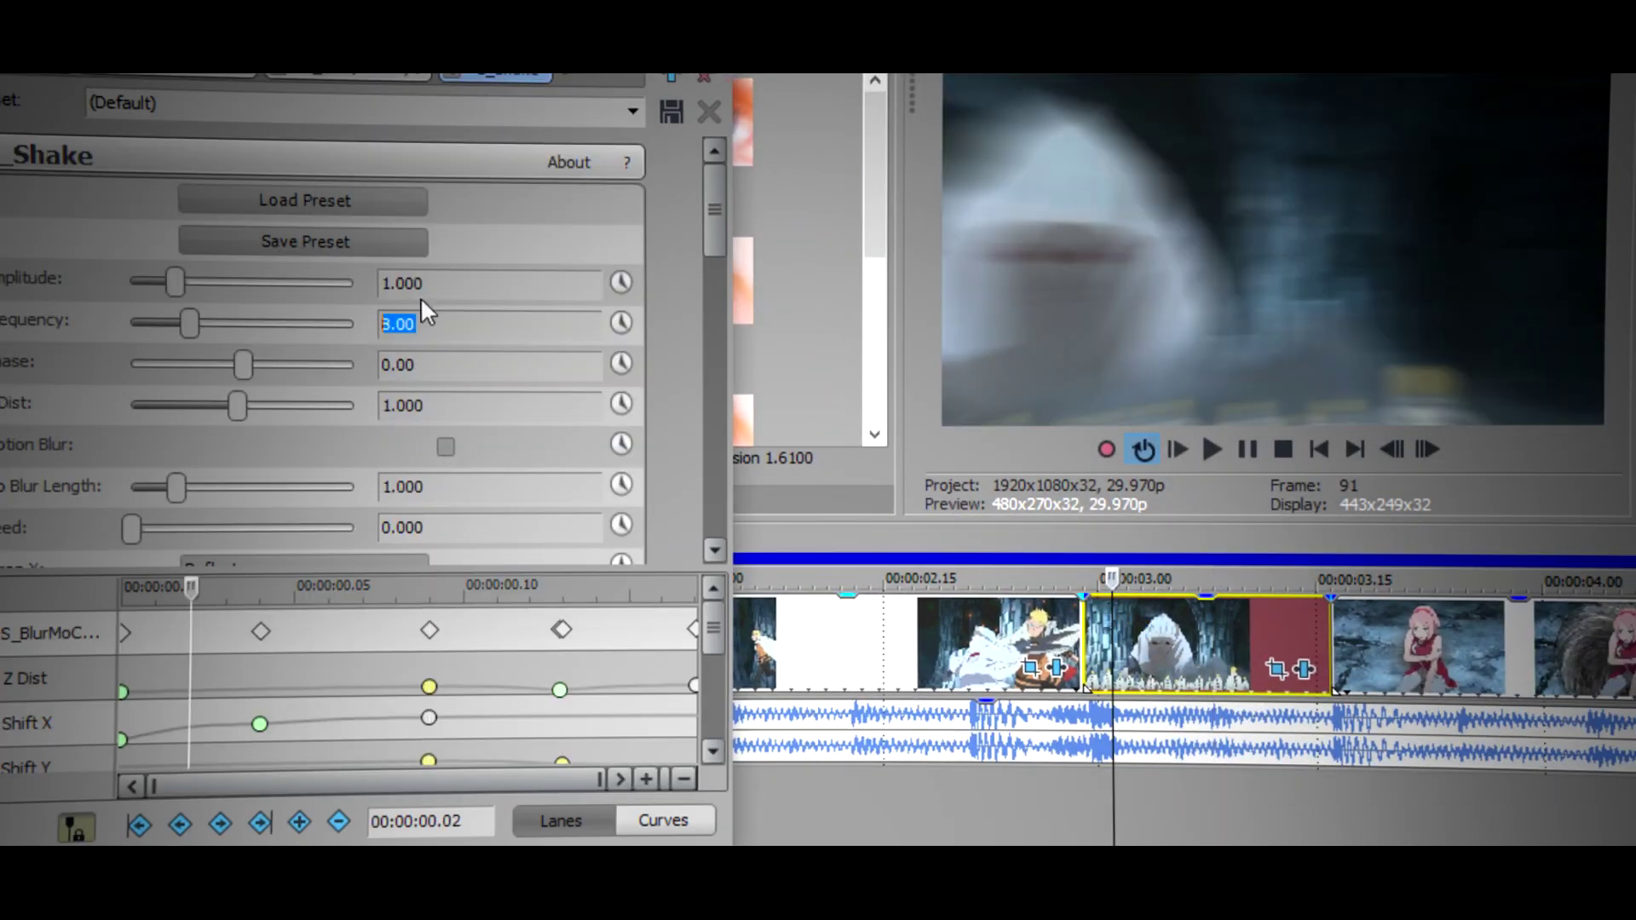
Set the third clip's shake Amplitude to 2, enable Motion Blur, and play back the clip.
key(Return)
click(446, 446)
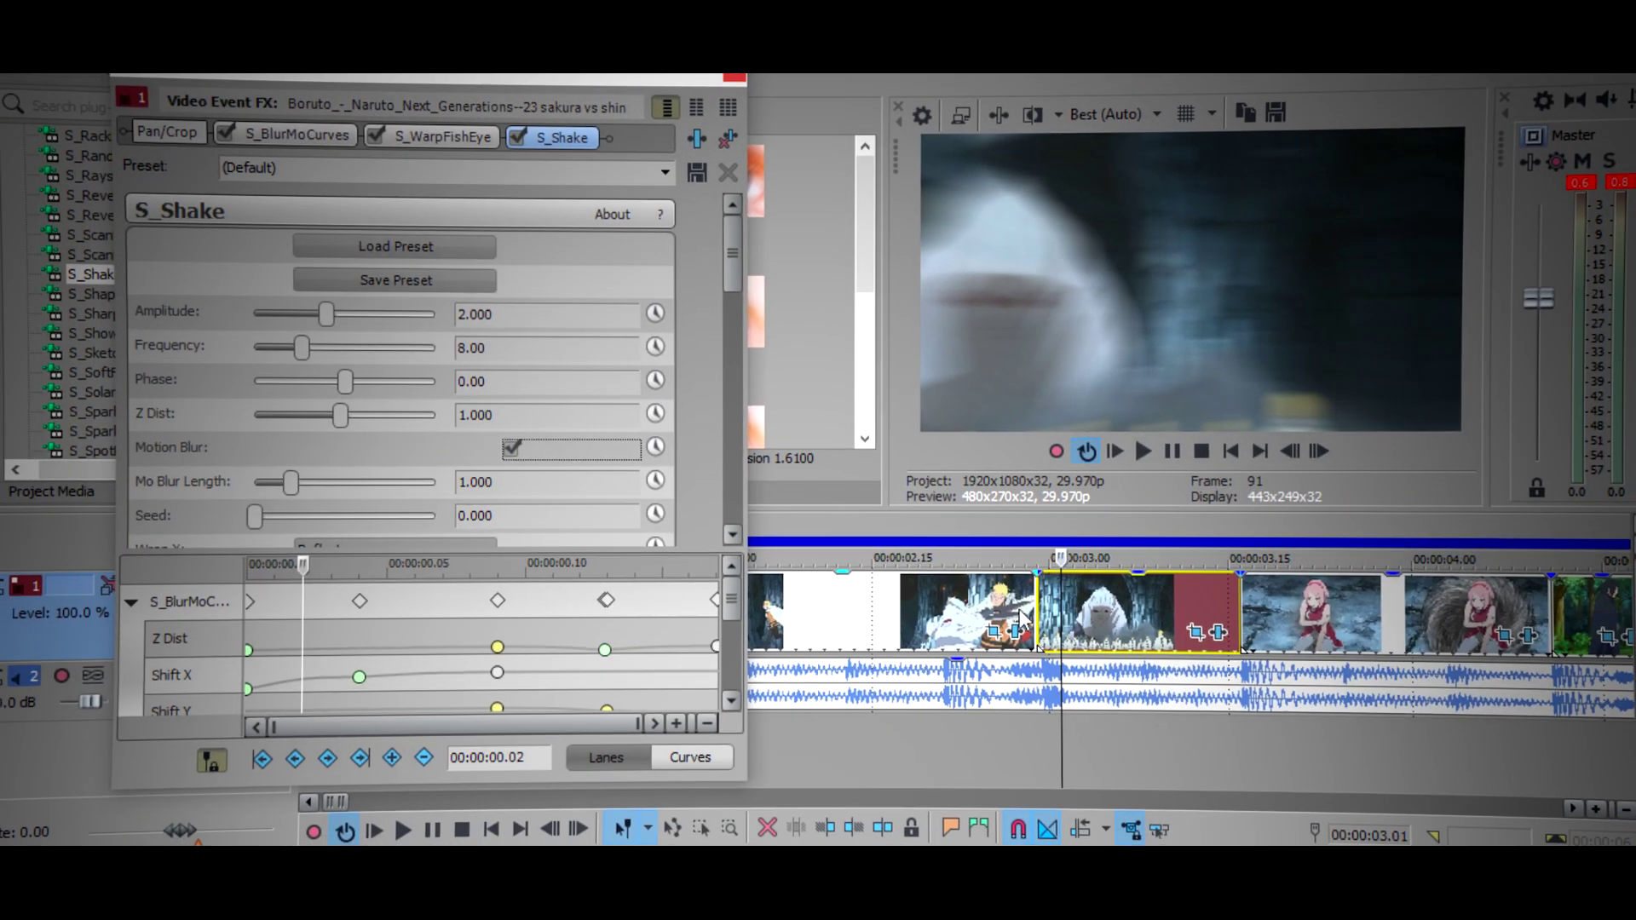
click(1145, 451)
Set the third clip's shake Frequency to 4 and play back the shake.
click(471, 348)
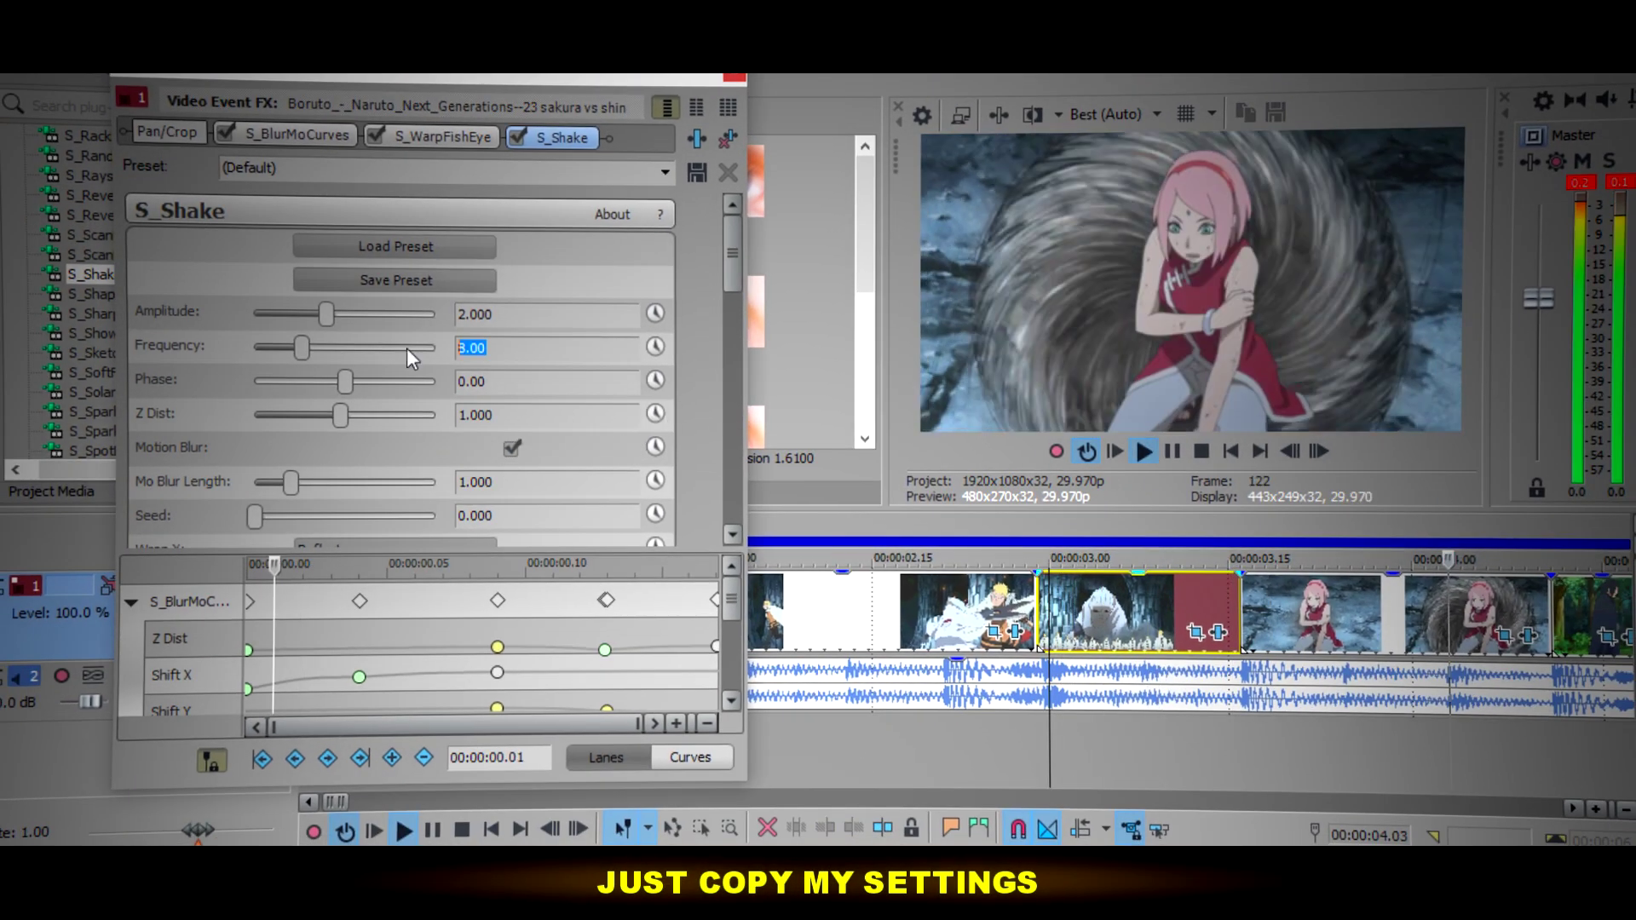
text(4)
key(Return)
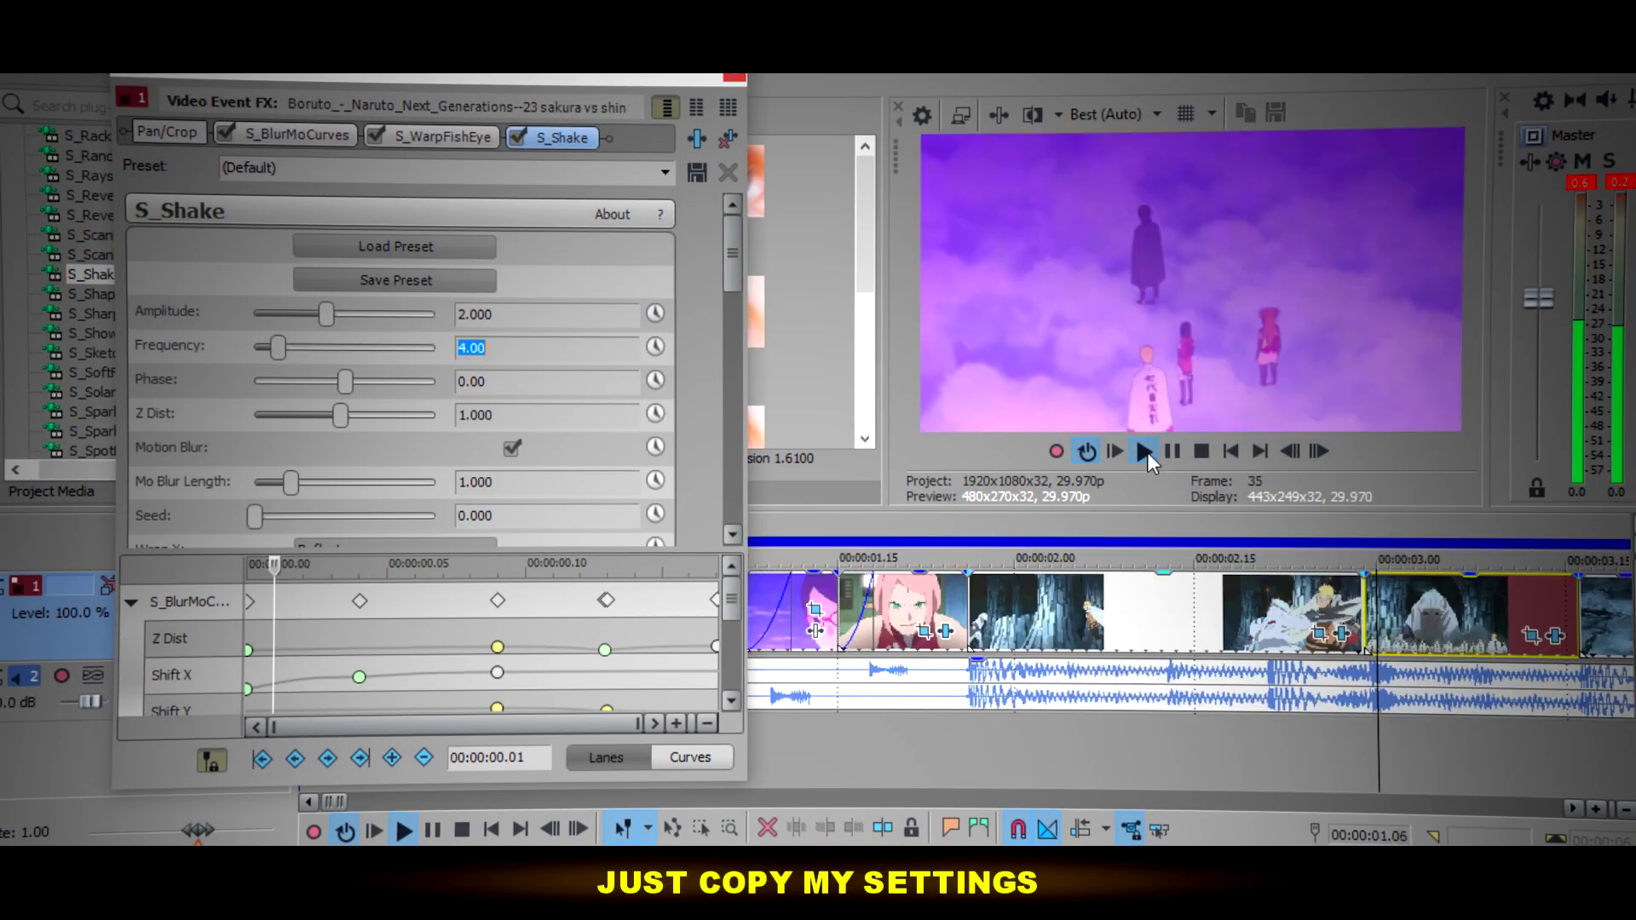
click(1145, 450)
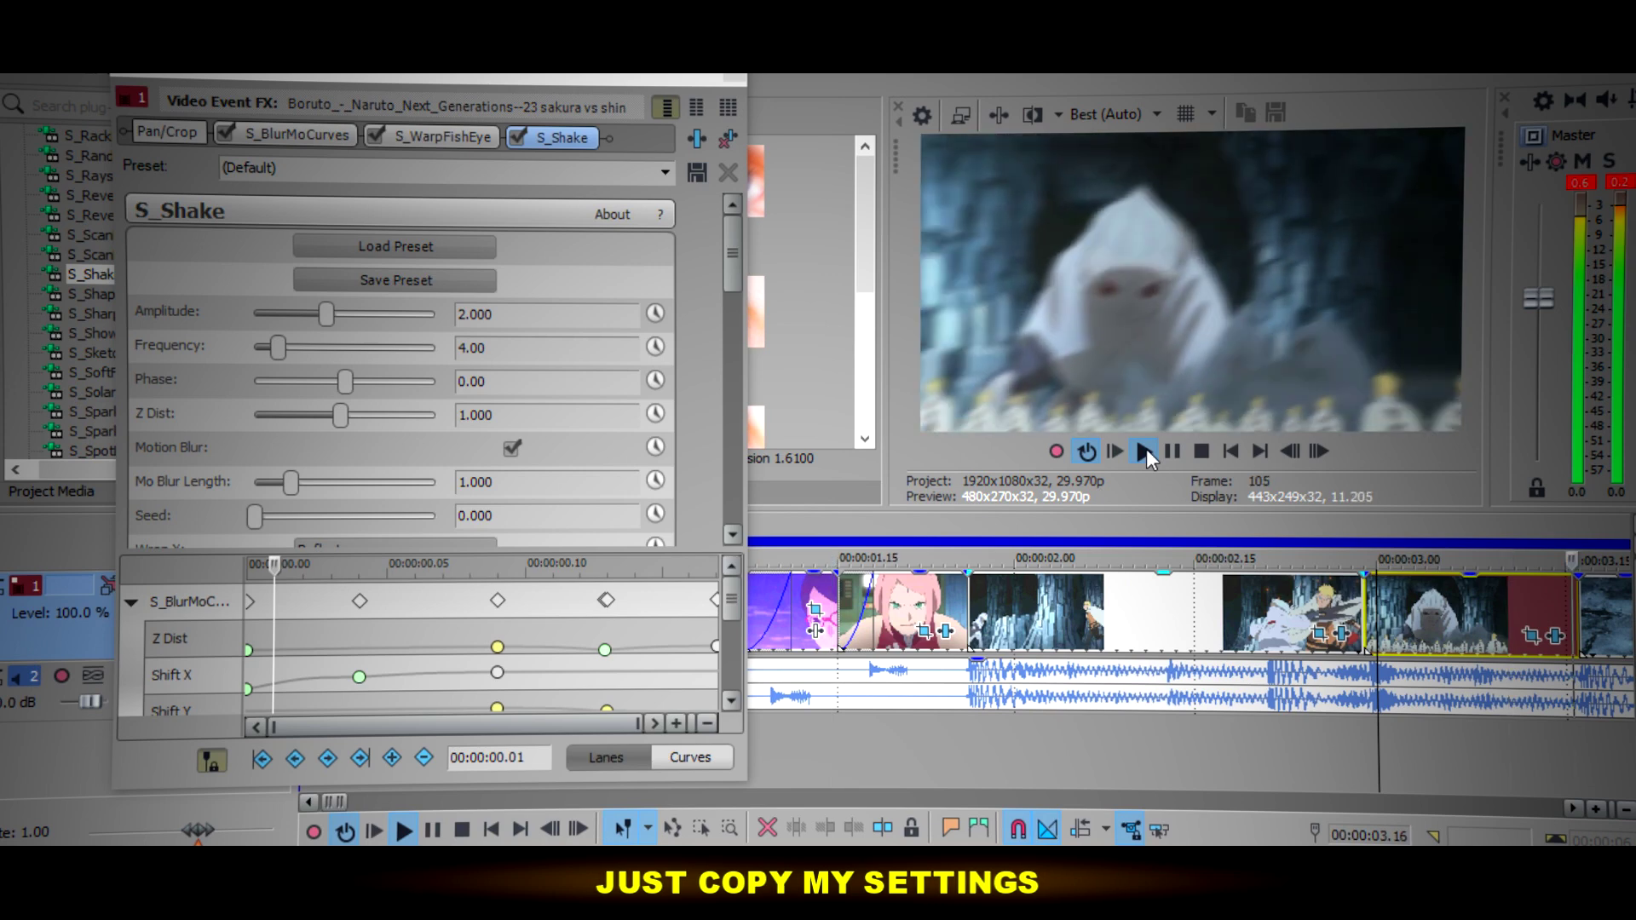
click(1171, 450)
Animate the third clip's shake Amplitude from 2 at the start to a lower value at the clip's end and play it back.
drag(729, 604, 718, 715)
click(567, 667)
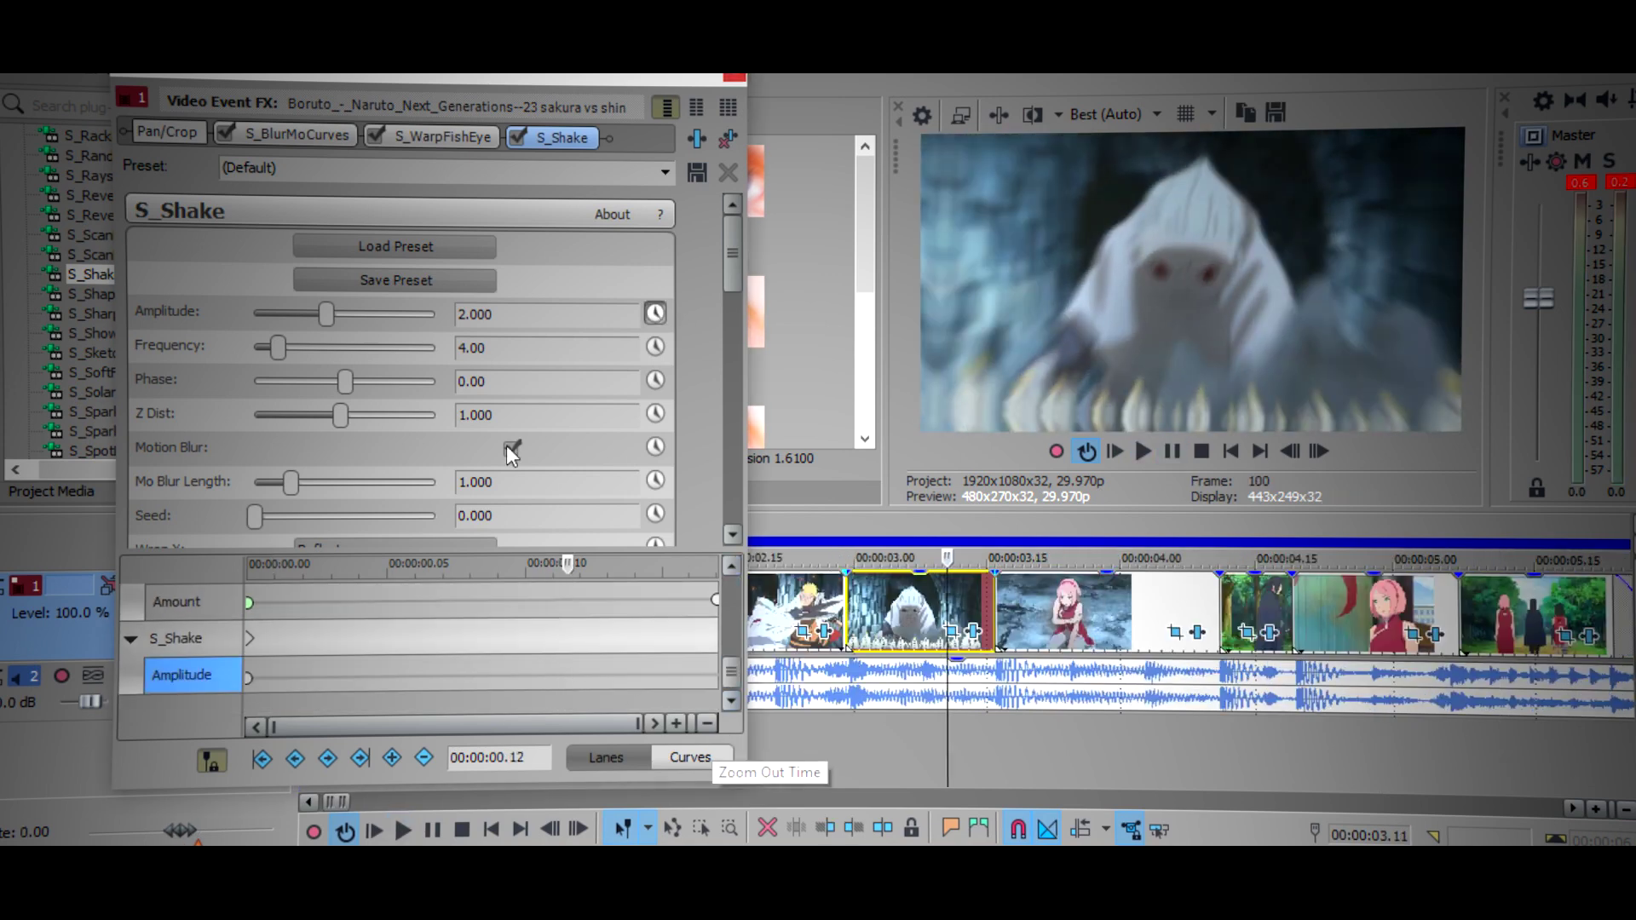
click(1145, 451)
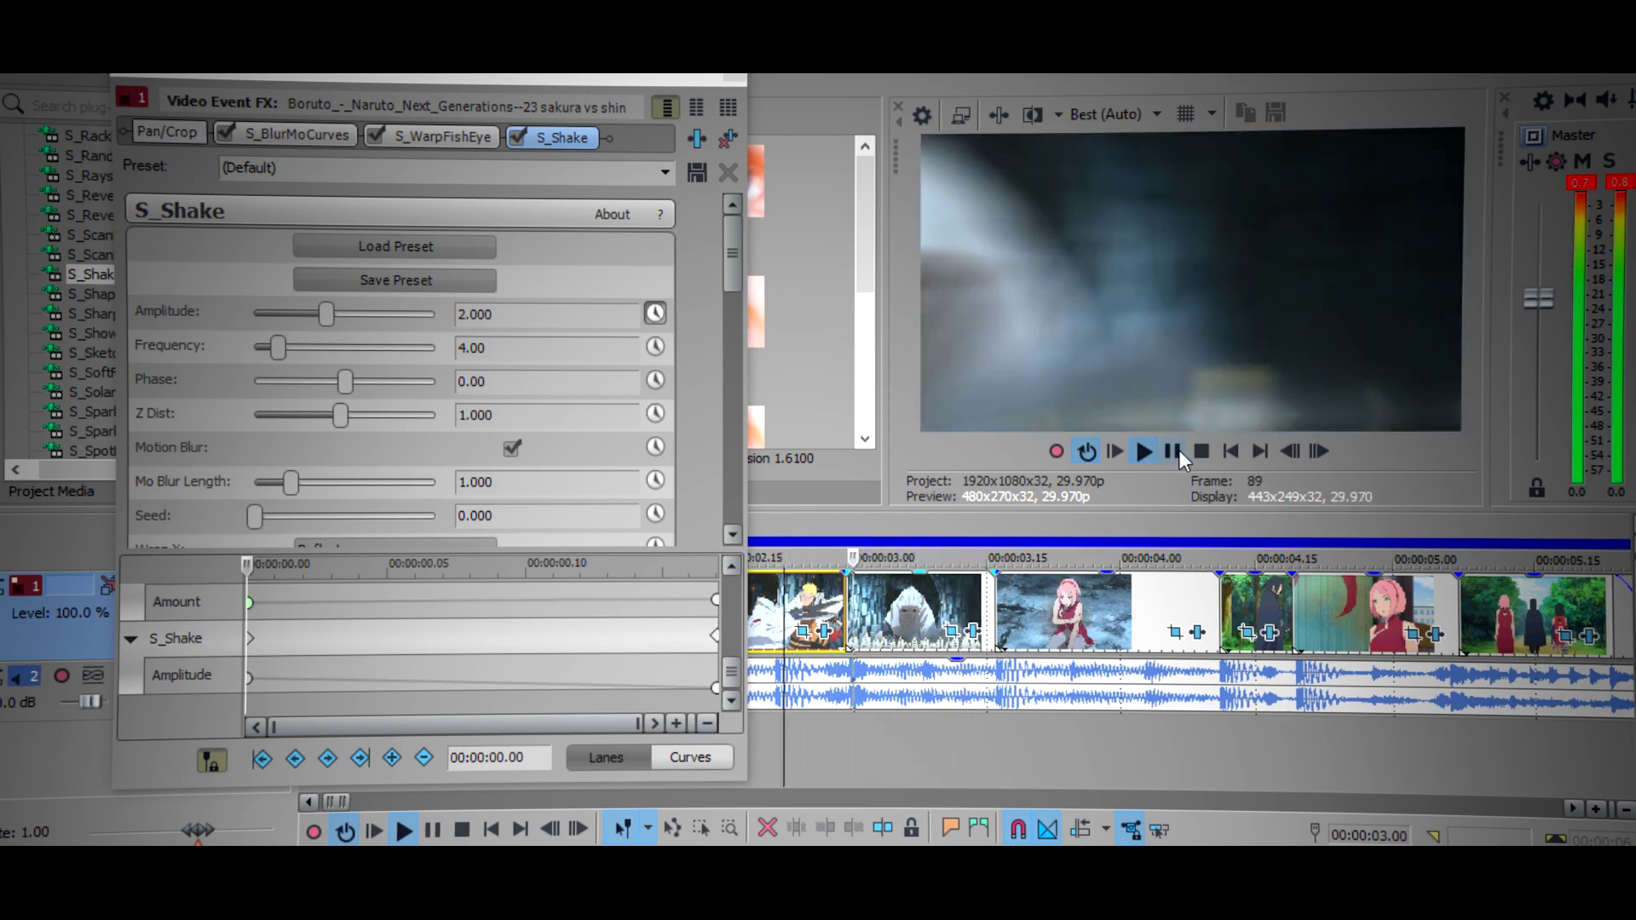
click(1176, 451)
Apply the default S_Shake preset to the fourth clip with Frequency 4 and Amplitude 2.
click(733, 79)
drag(1129, 626, 1125, 622)
text(4)
key(Return)
click(520, 313)
text(2)
key(Return)
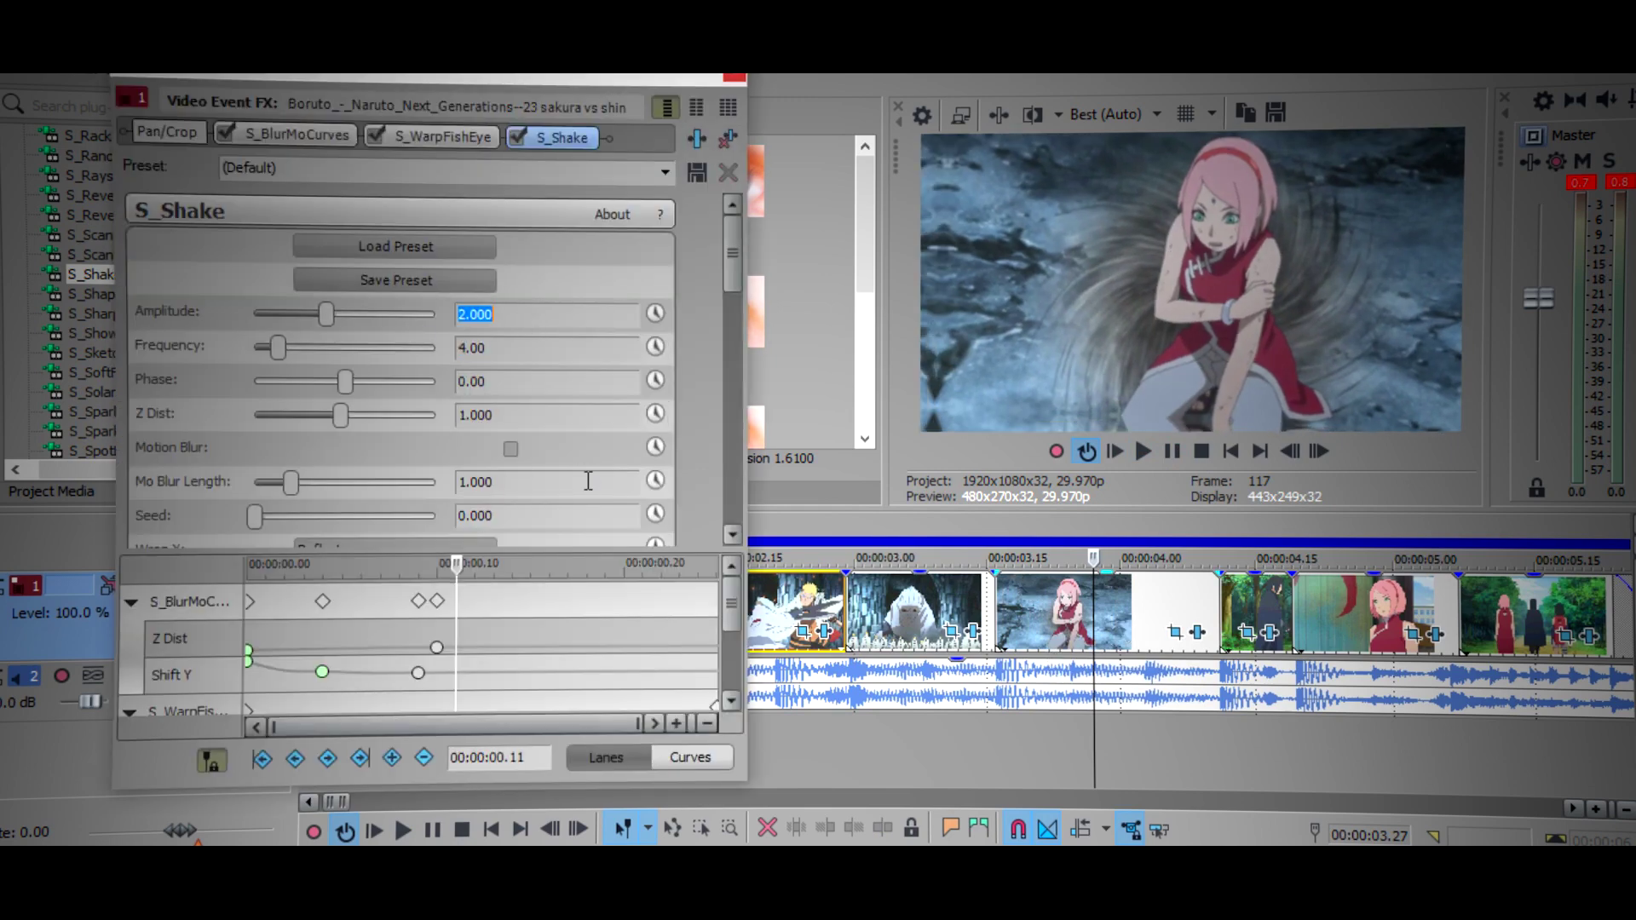
Enable Motion Blur on the fourth clip's shake and animate Amplitude from 2 at the start to 0 at the clip's end.
drag(730, 597, 730, 669)
drag(327, 313, 254, 314)
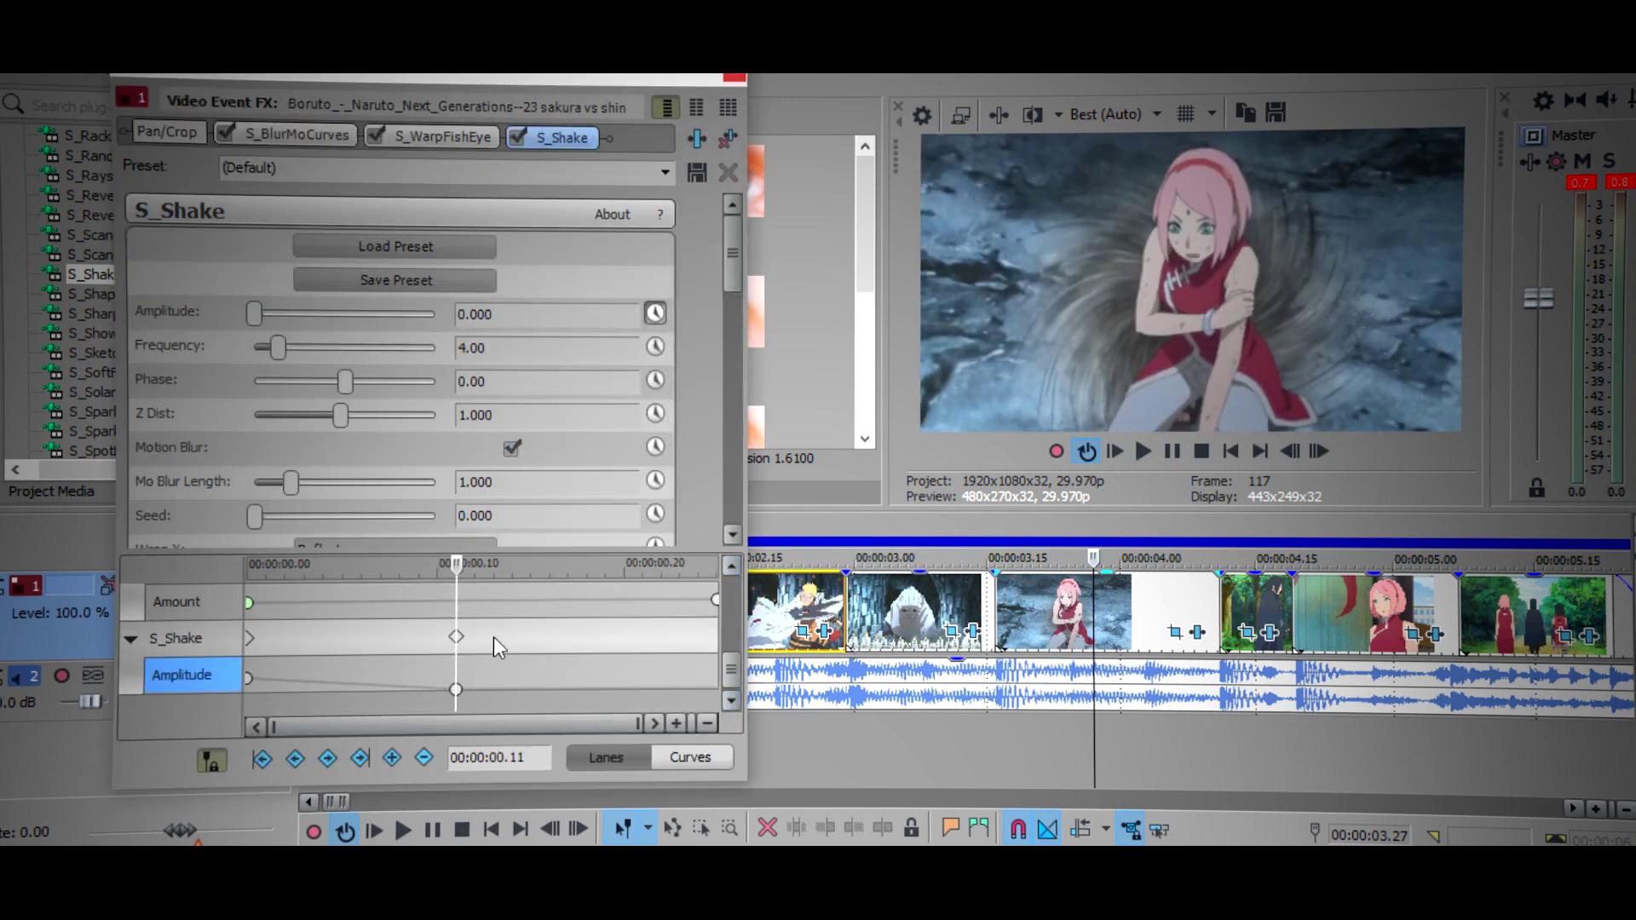
drag(576, 638, 721, 638)
Set the fourth clip's first shake Amplitude keyframe to Fast Fade and play back from 00:00:03.08 in the third clip.
right_click(249, 677)
click(358, 522)
click(924, 609)
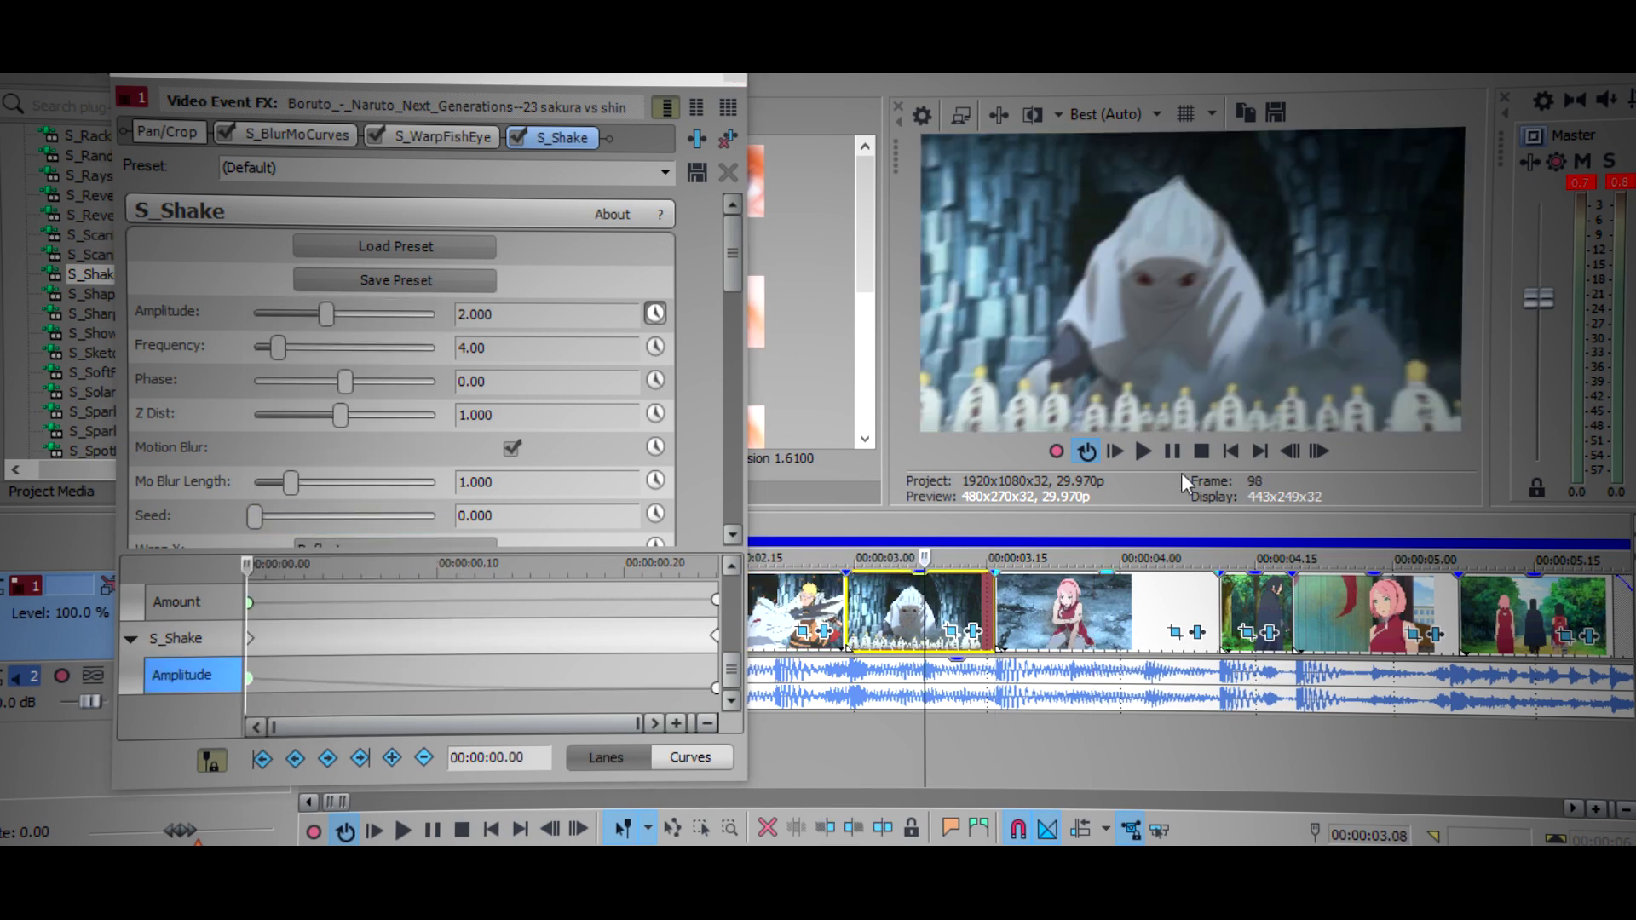
click(1141, 448)
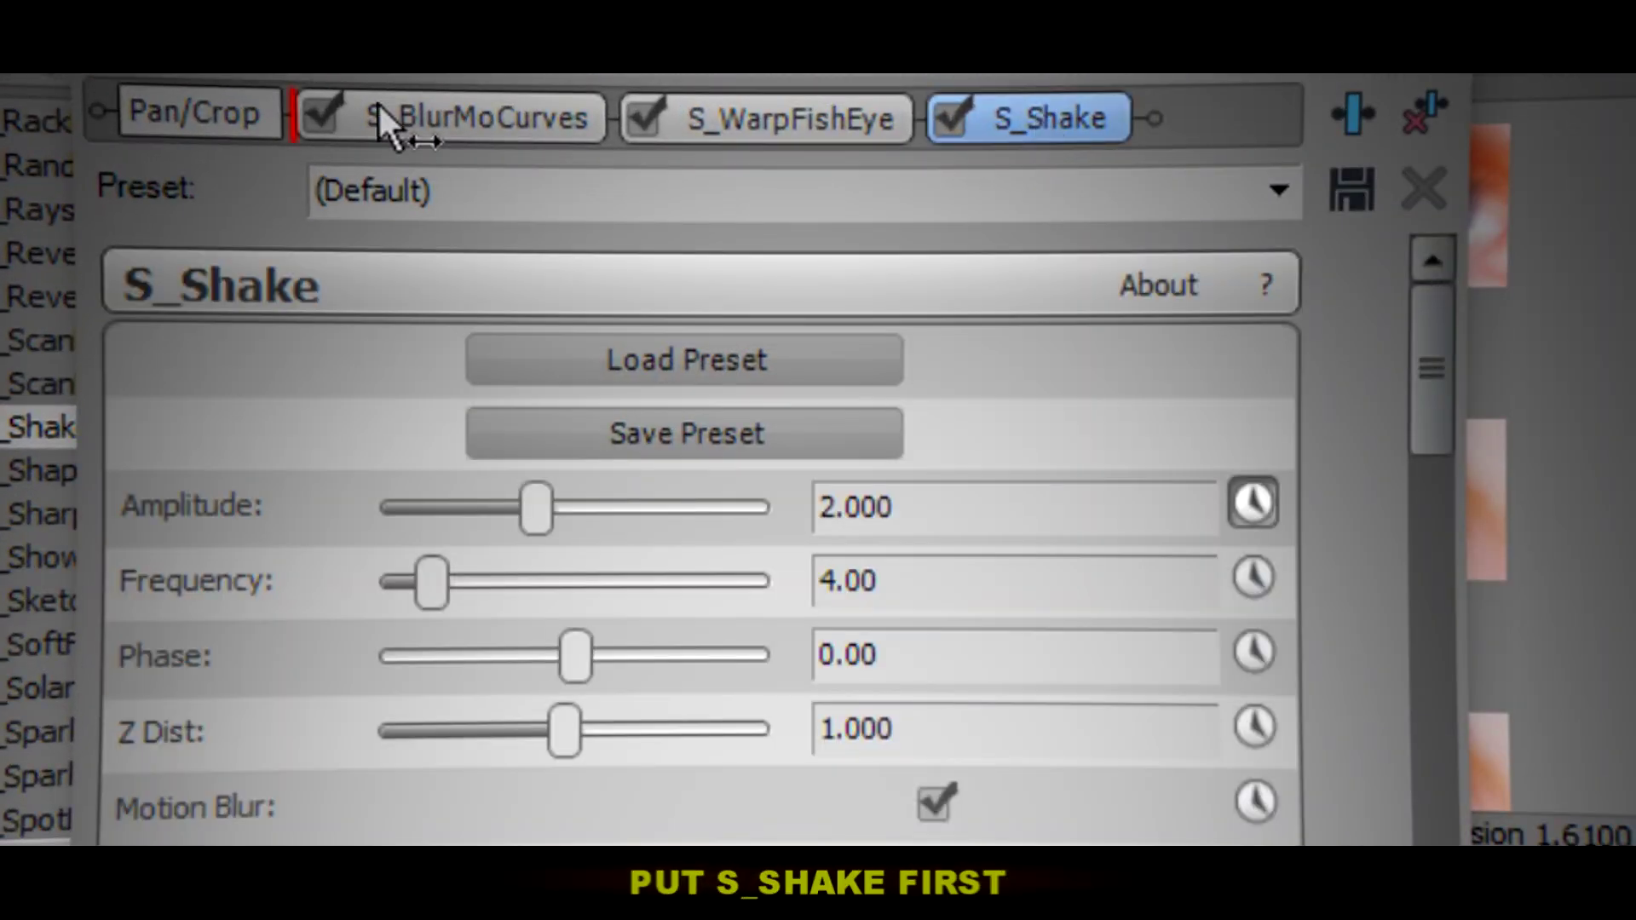
Move S_Shake ahead of S_BlurMoCurves so it comes first among the Sapphire effects in the chain.
drag(382, 121, 379, 121)
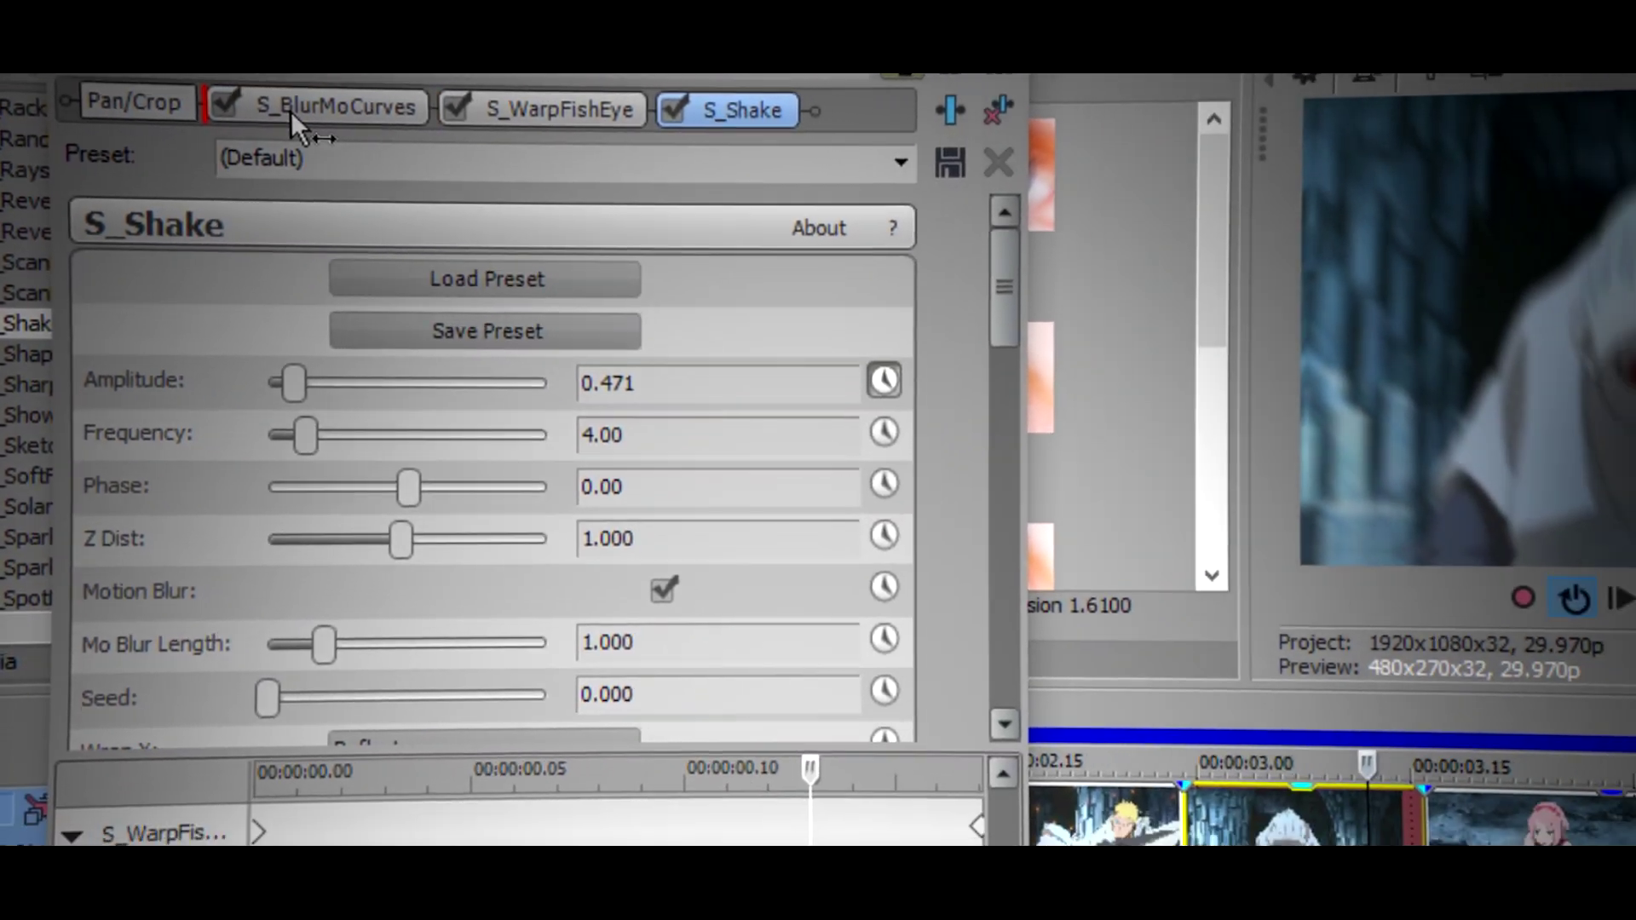
drag(296, 124, 291, 123)
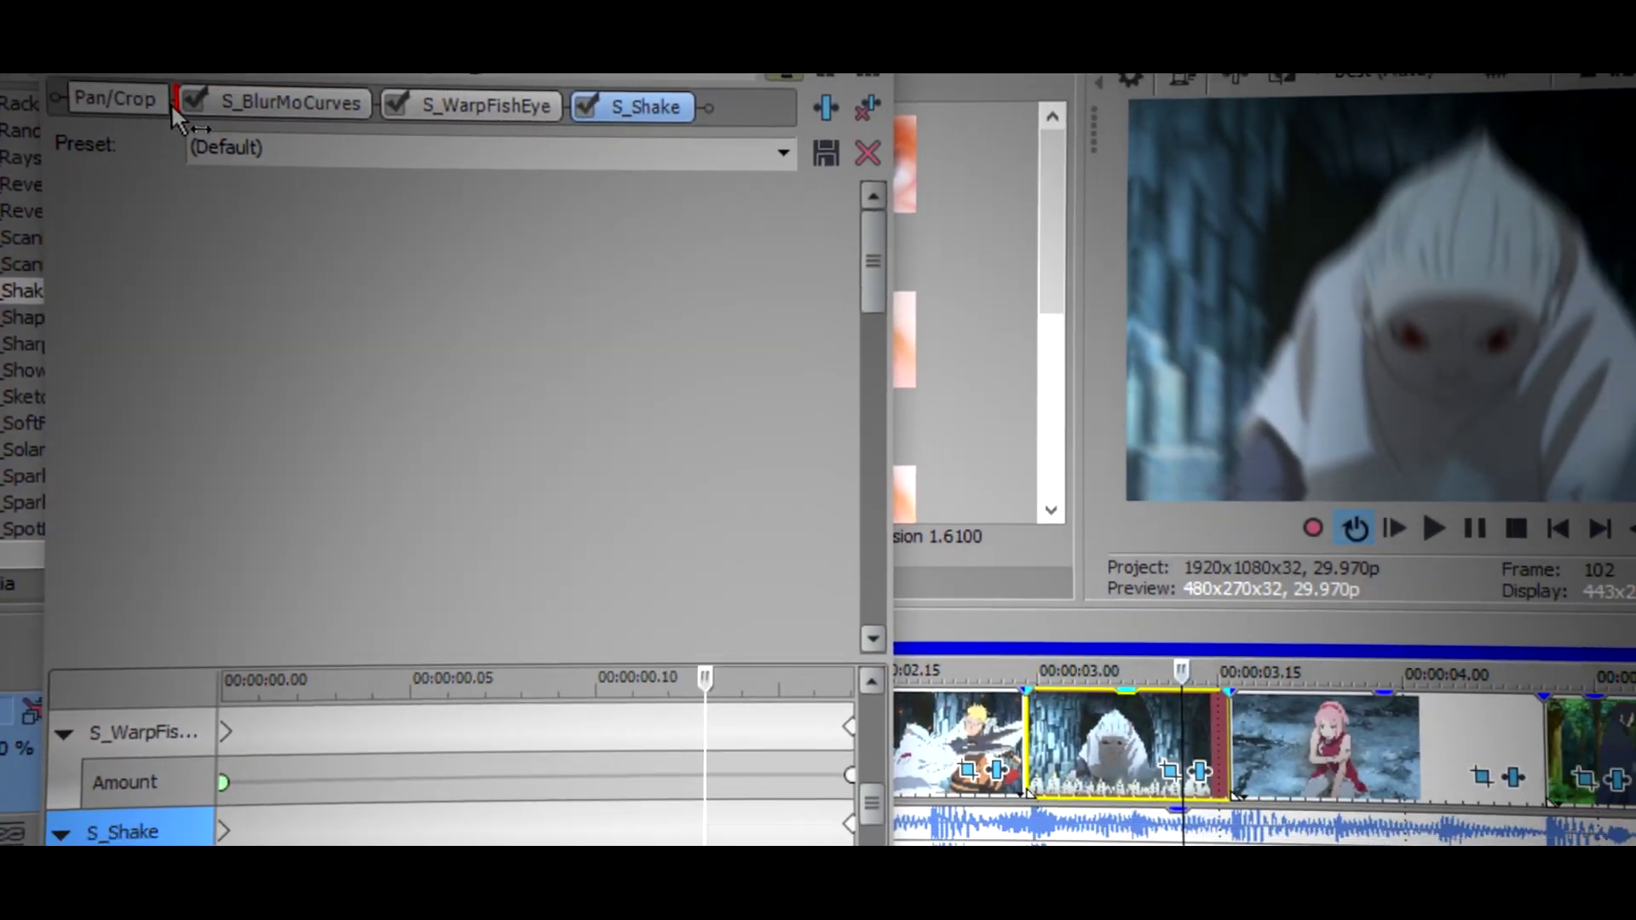